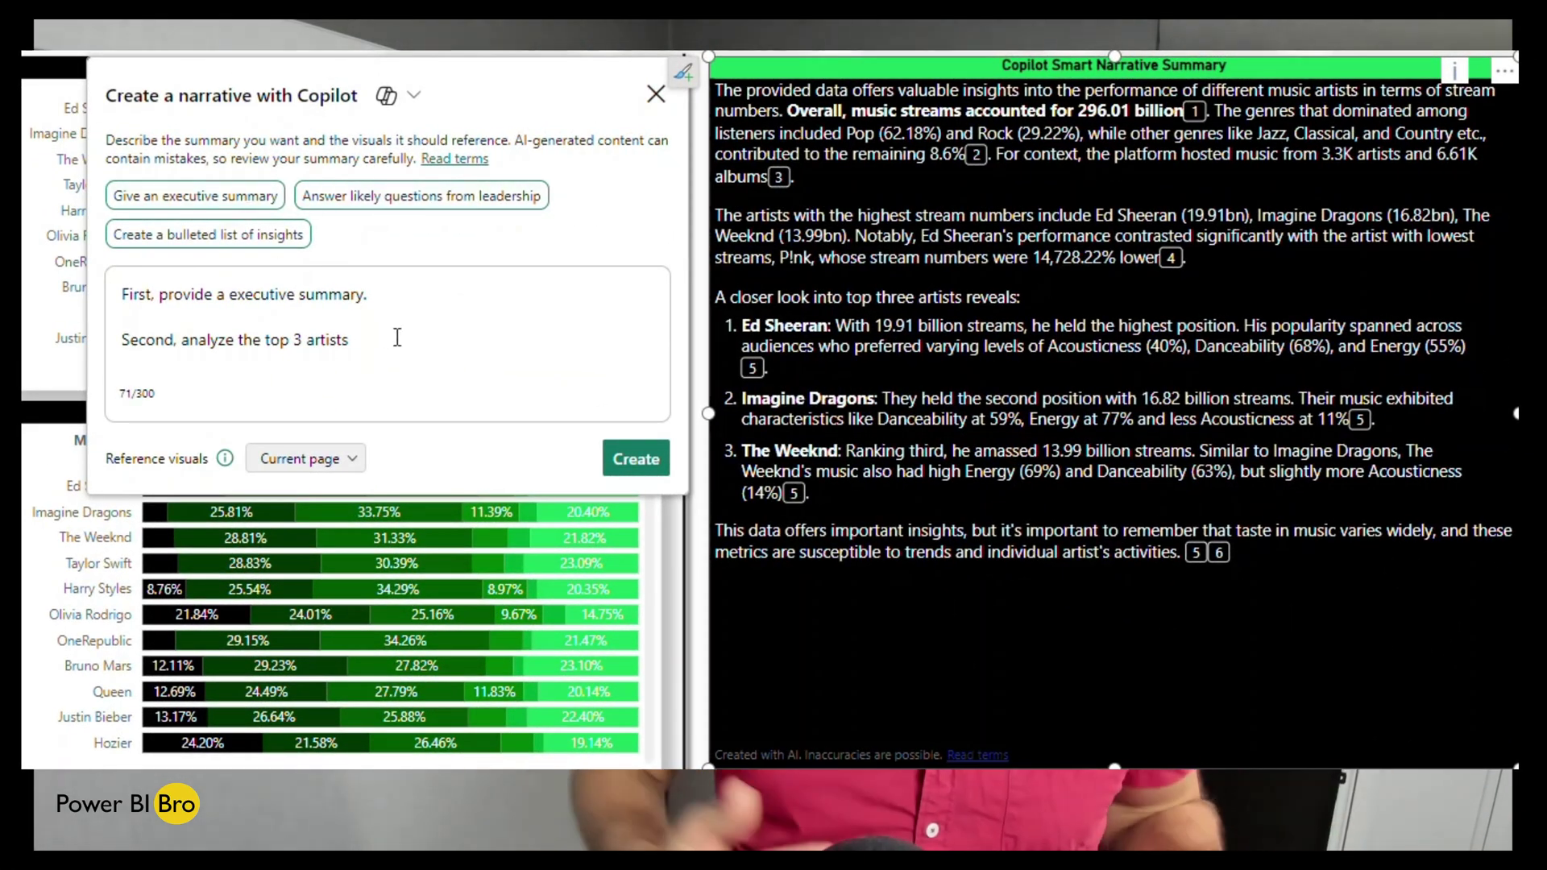
Request an executive summary, leadership questions and bulleted insights from current-page visuals, then create the narrative.
left_click(201, 195)
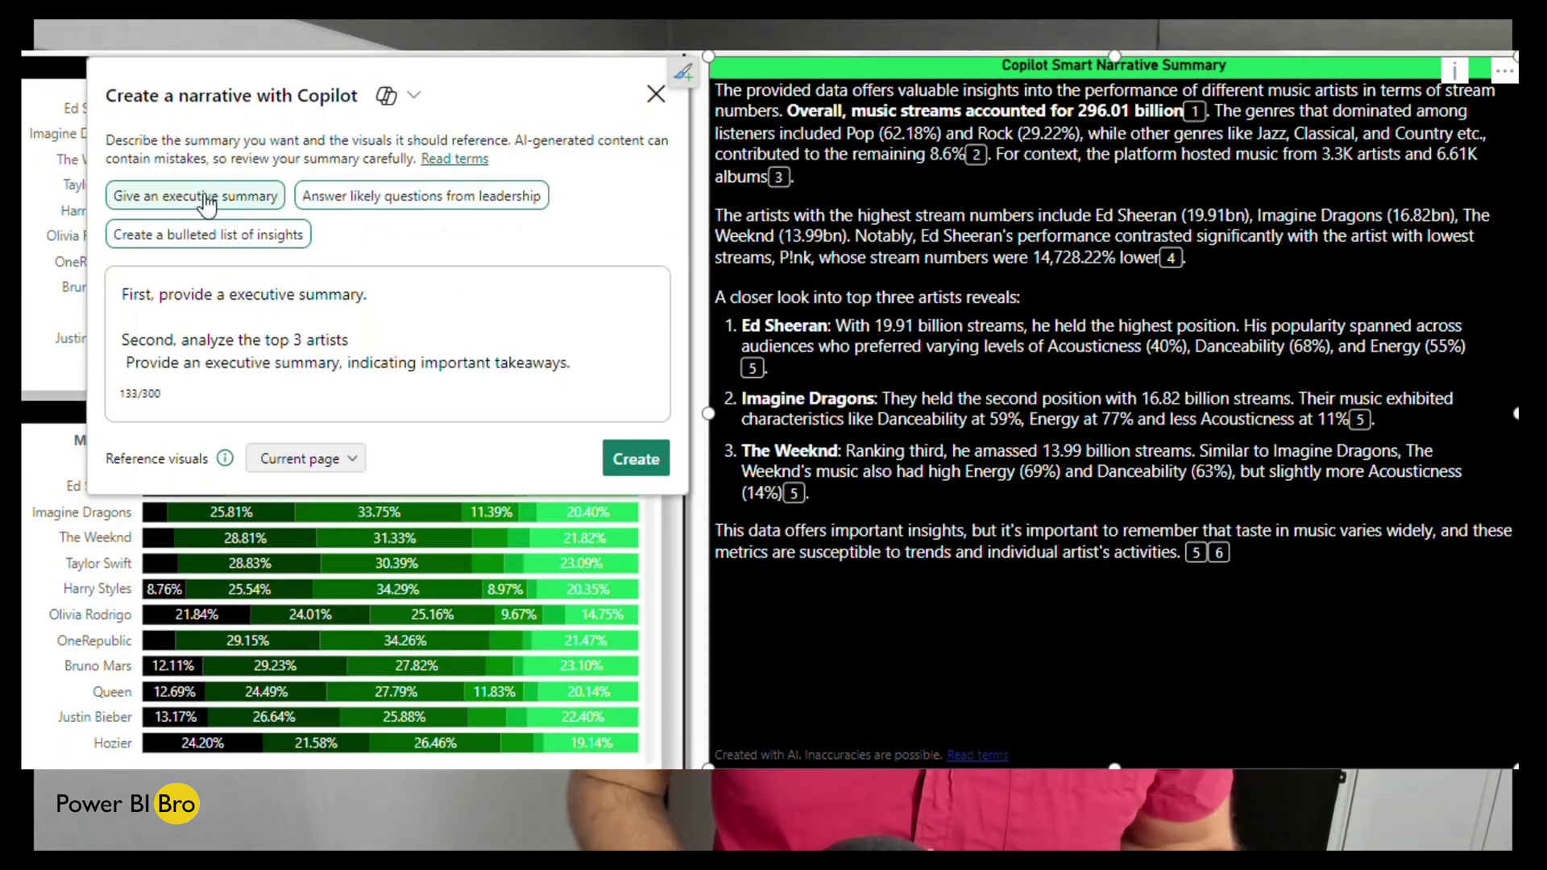
left_click(413, 197)
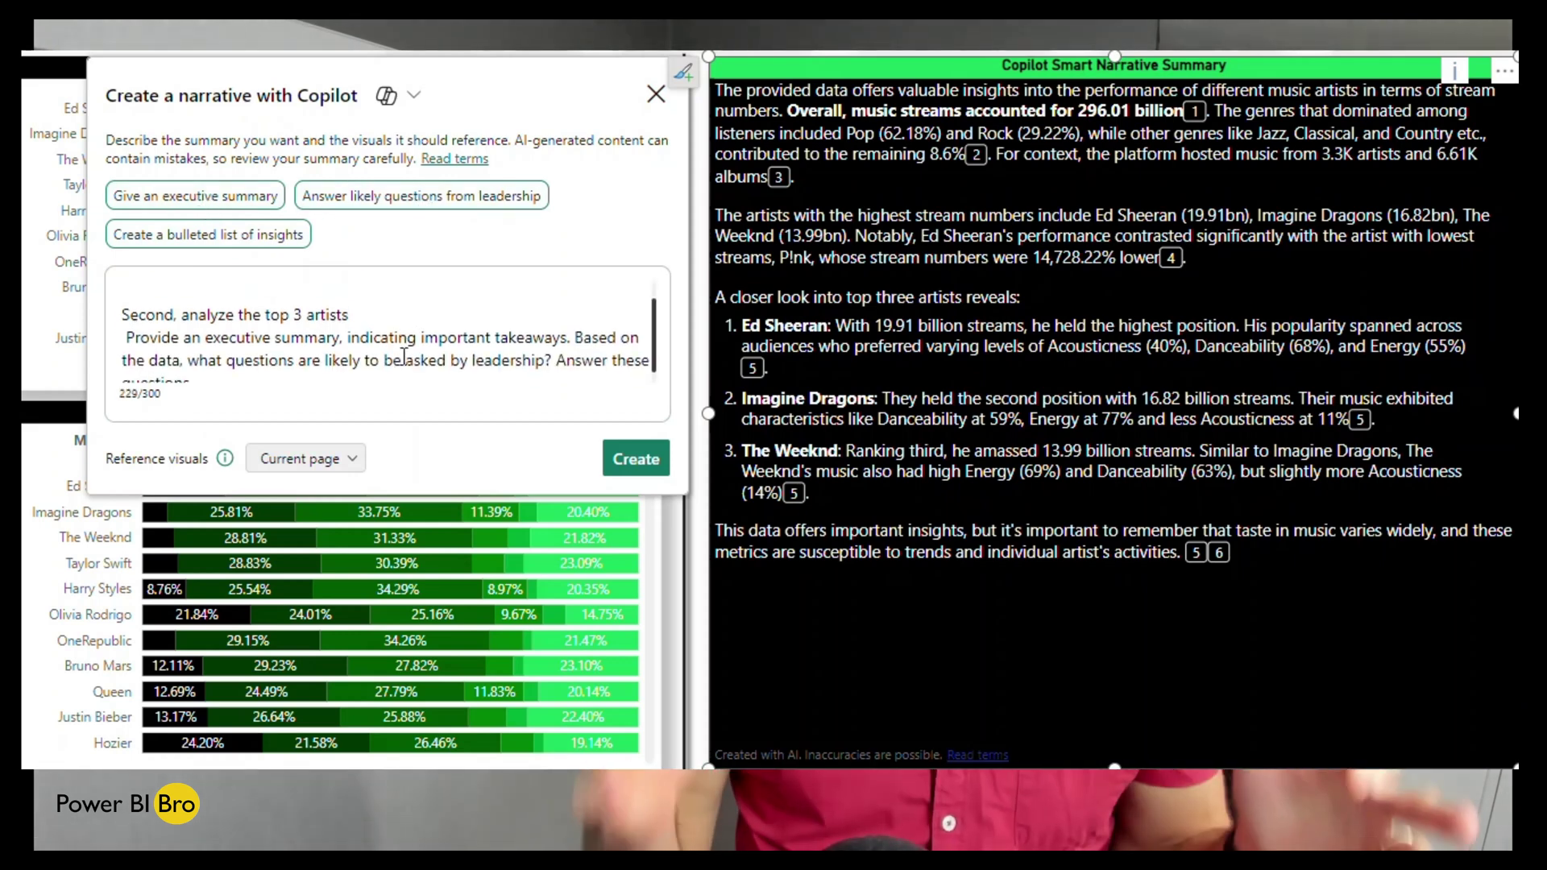
left_click(270, 236)
left_click(334, 461)
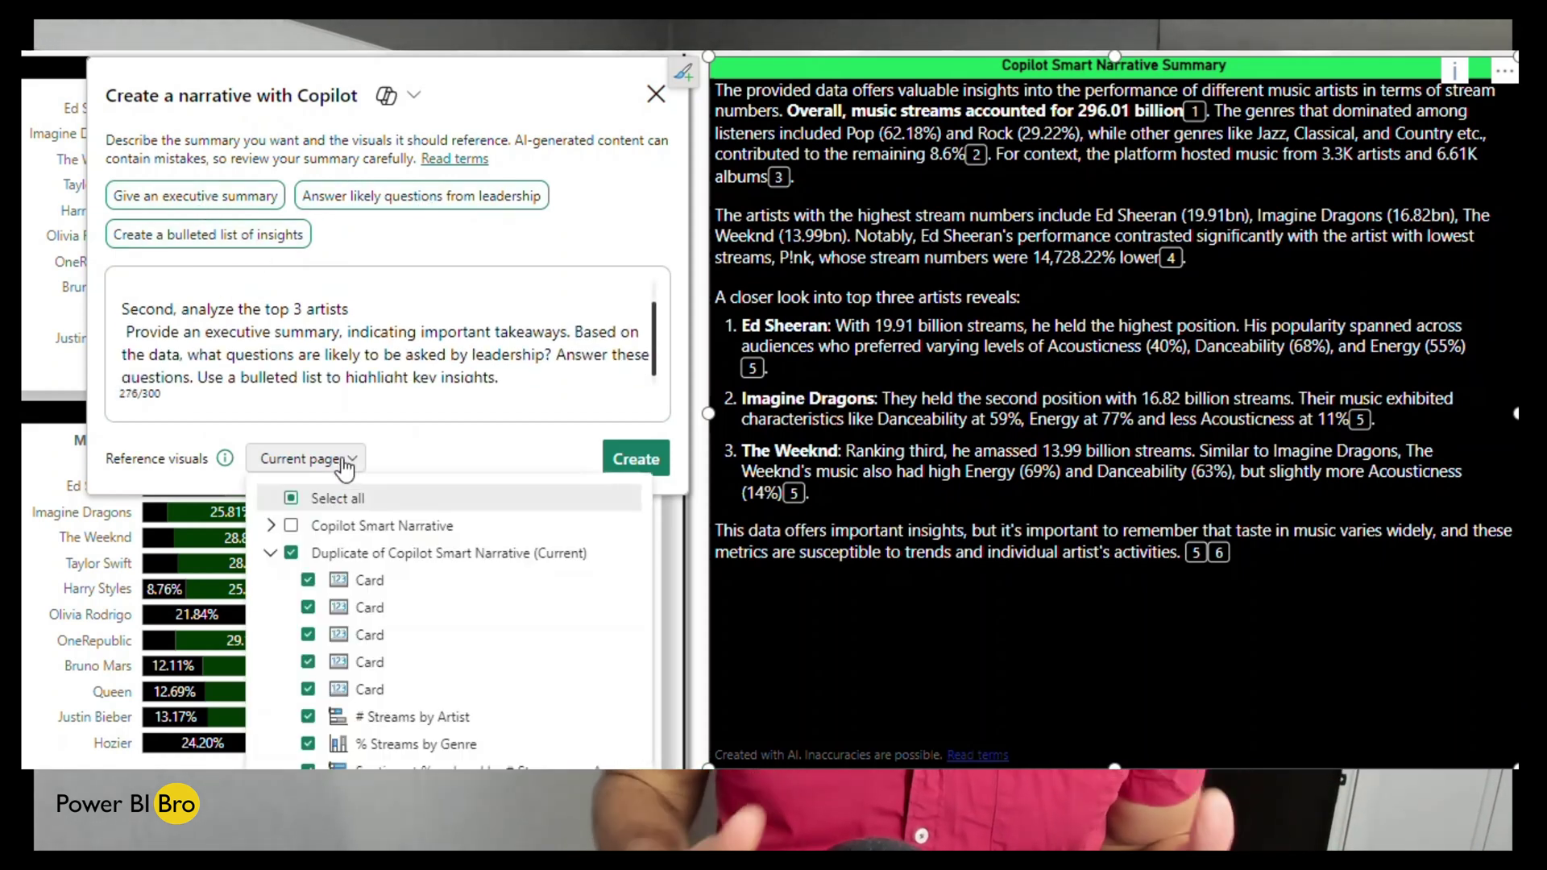
left_click(635, 460)
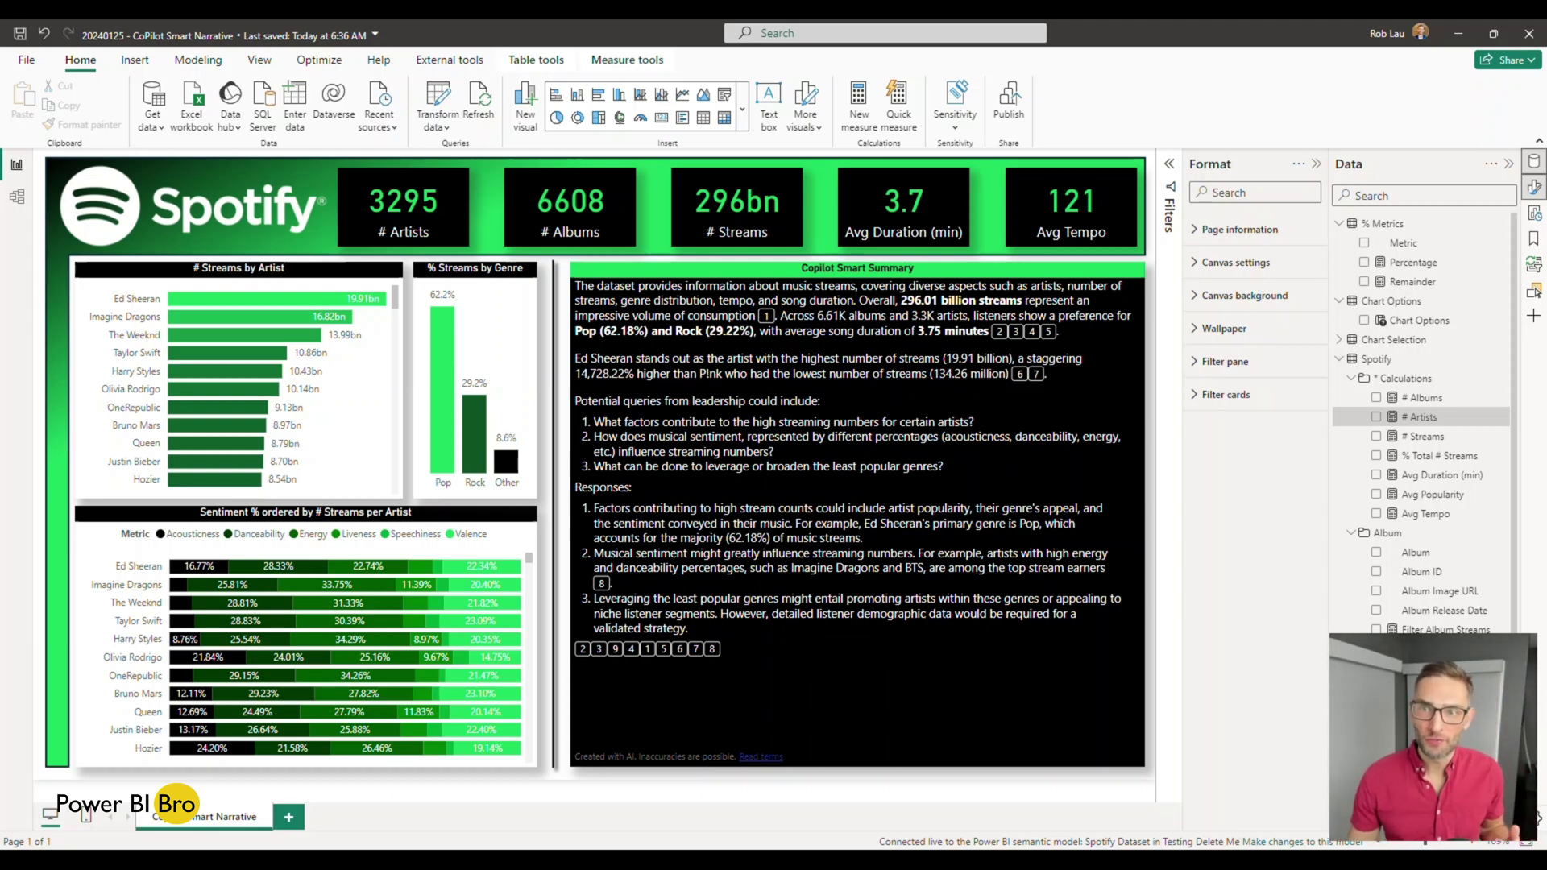
Collapse the Format pane to widen the canvas and inspect the bar chart tooltips.
left_click(1318, 168)
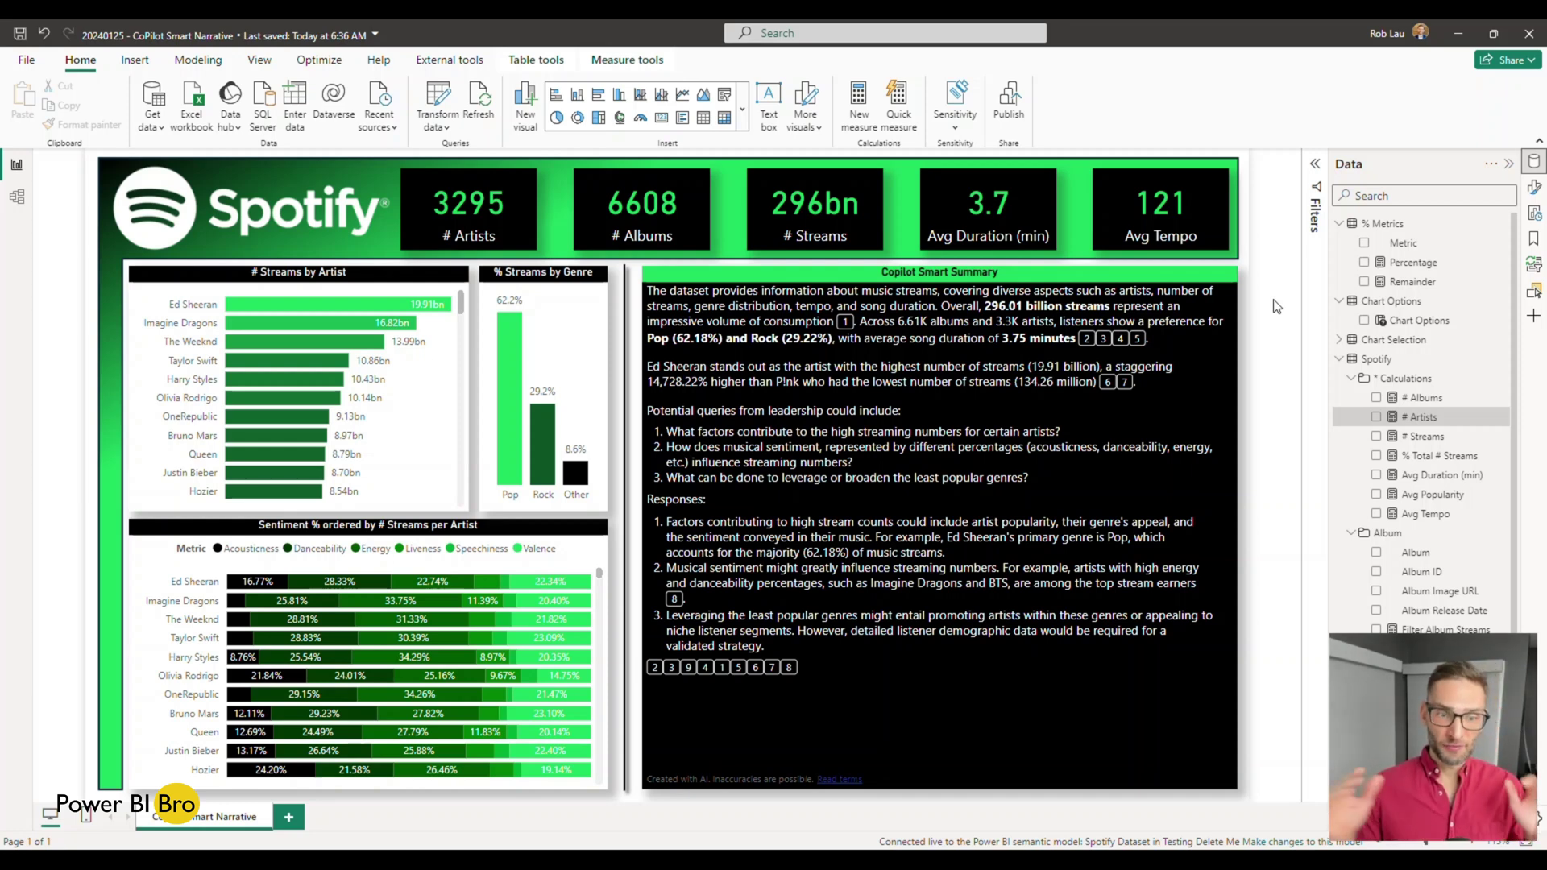
mouse_move(264, 724)
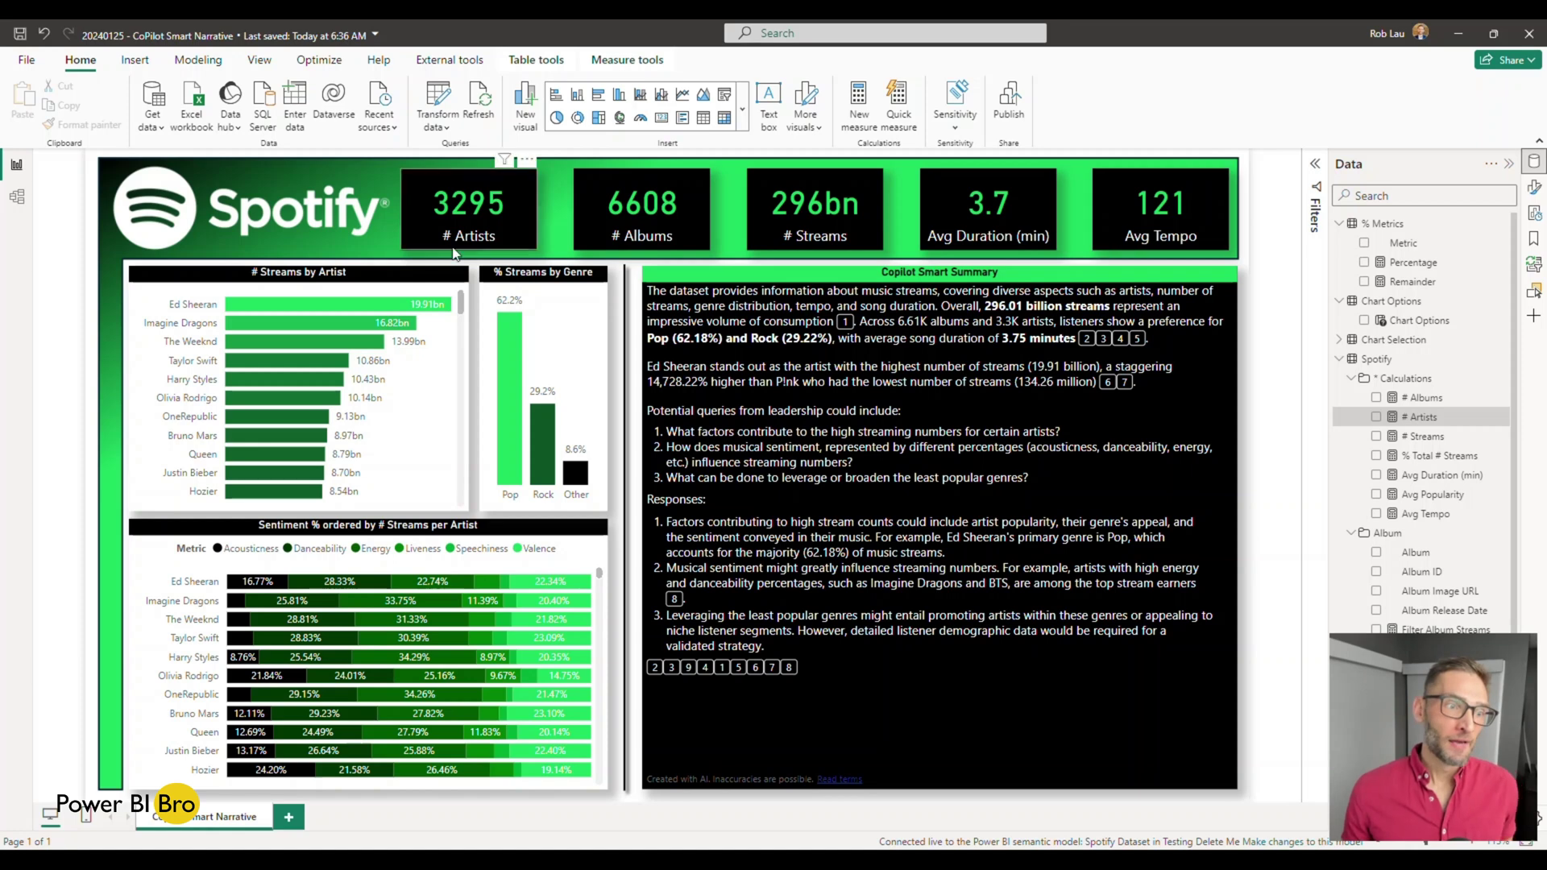
mouse_move(308, 341)
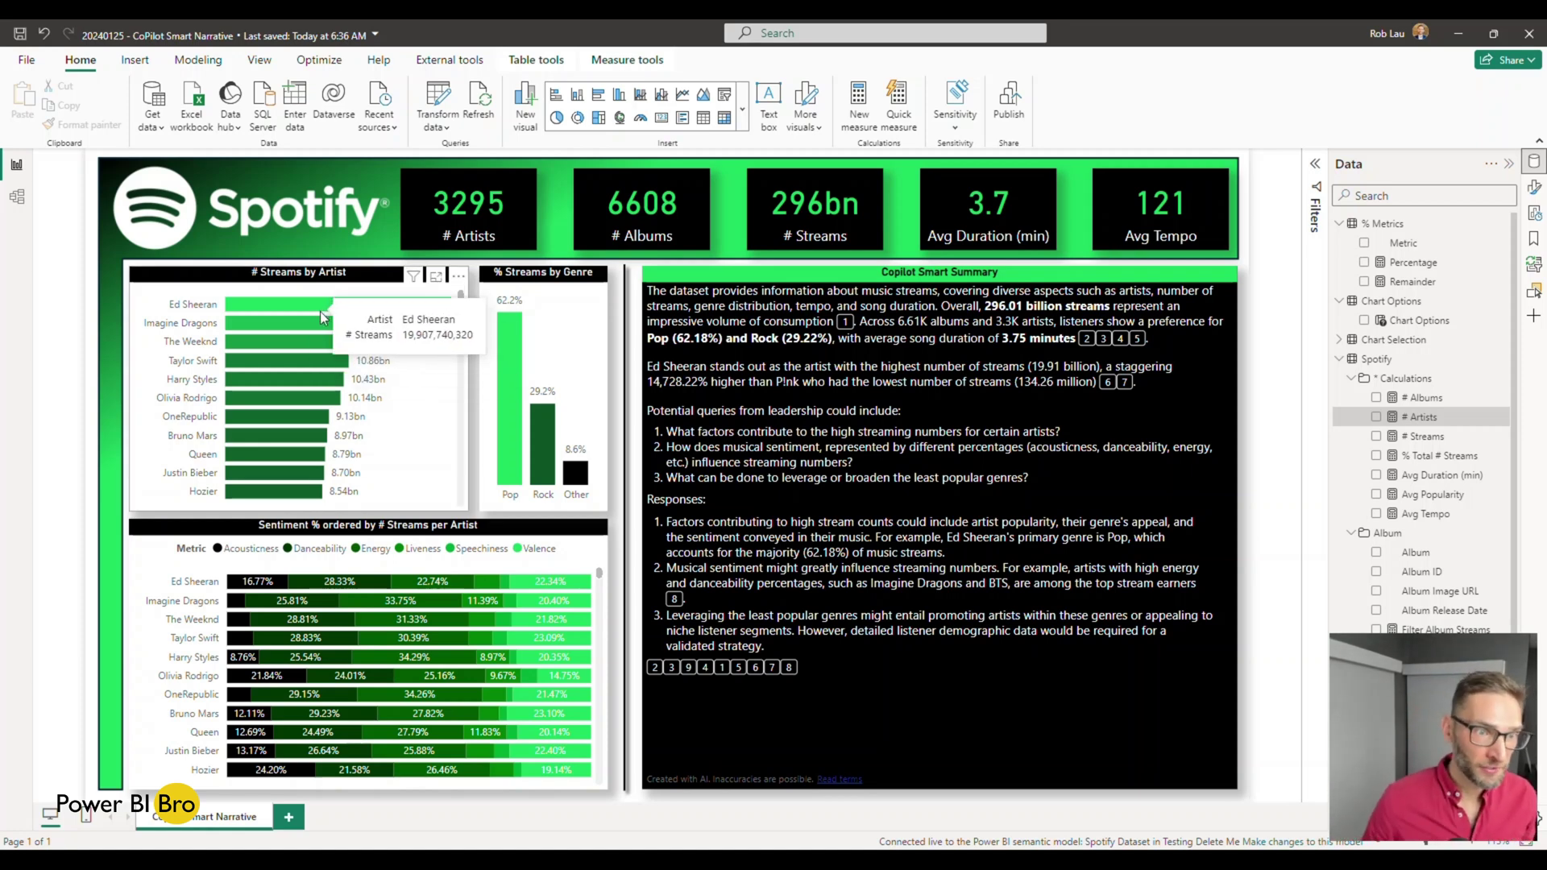
mouse_move(323, 411)
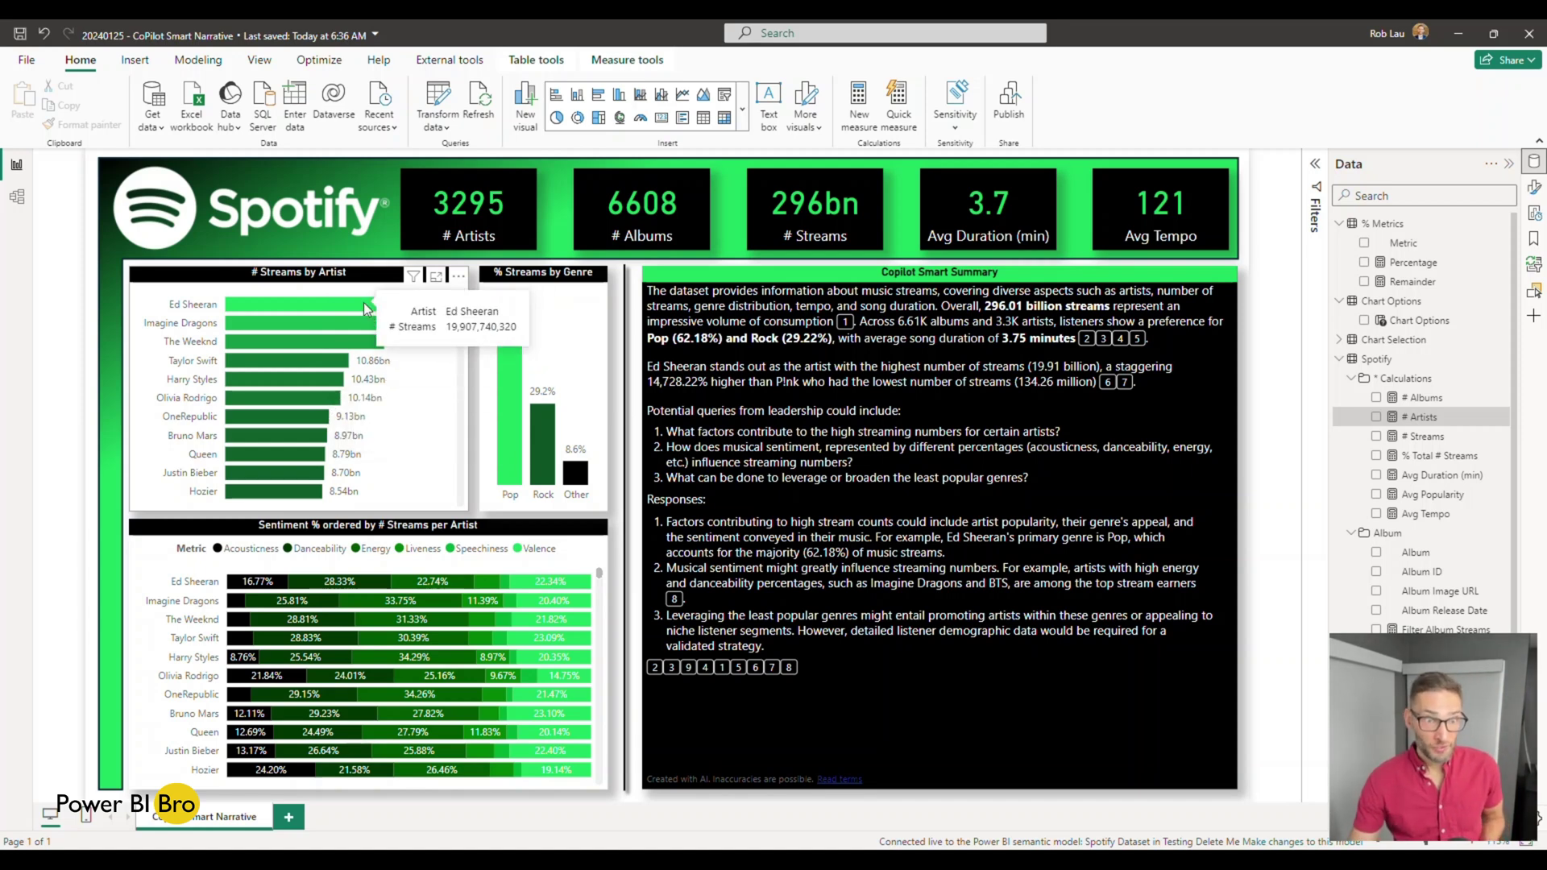
mouse_move(365, 304)
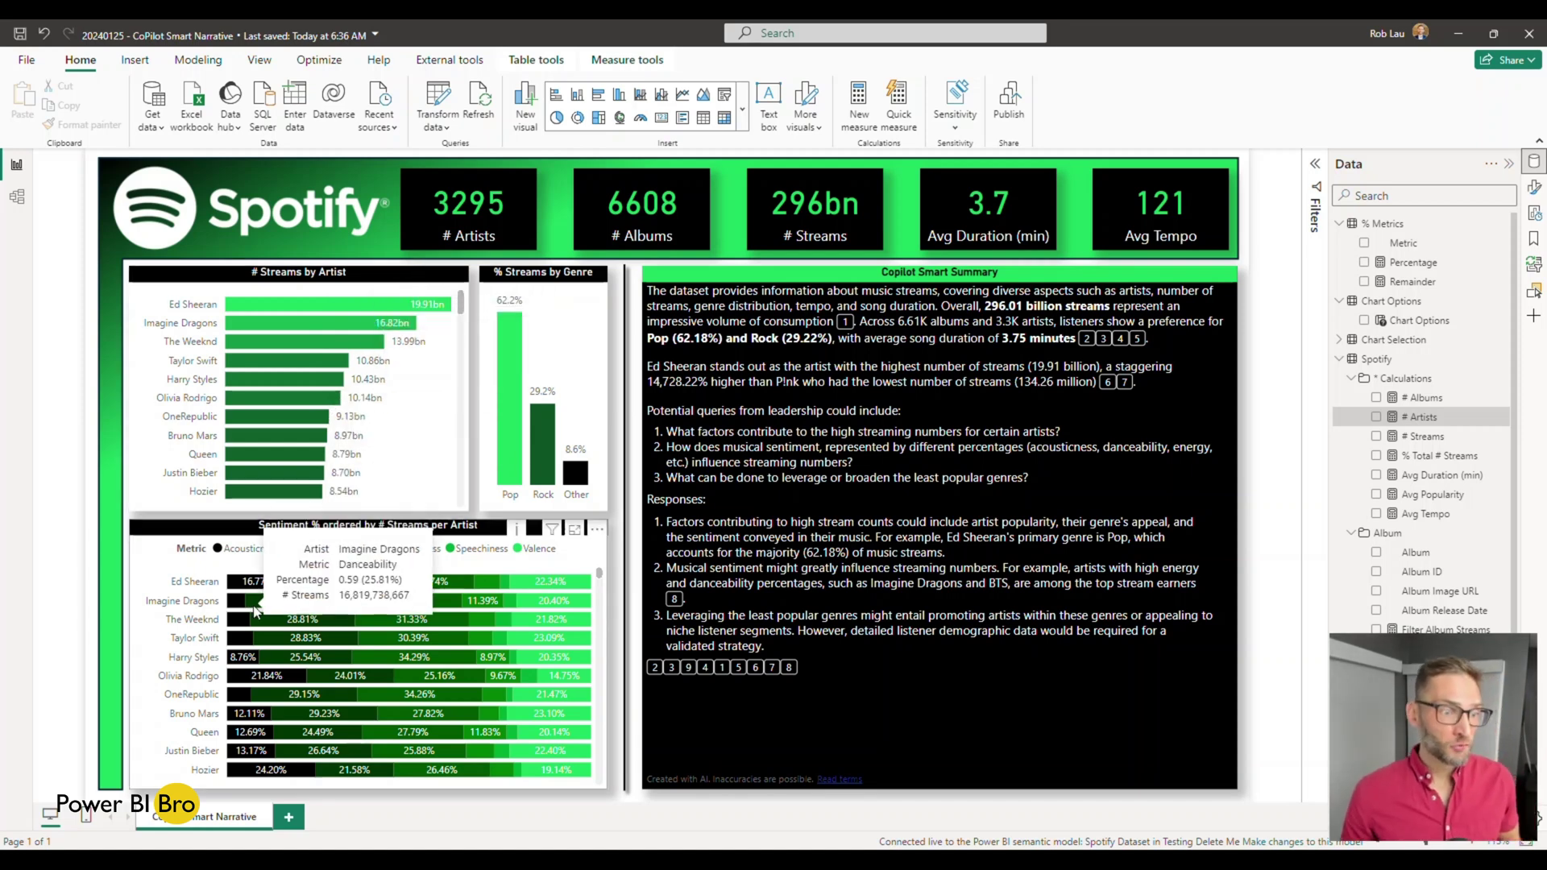
mouse_move(357, 663)
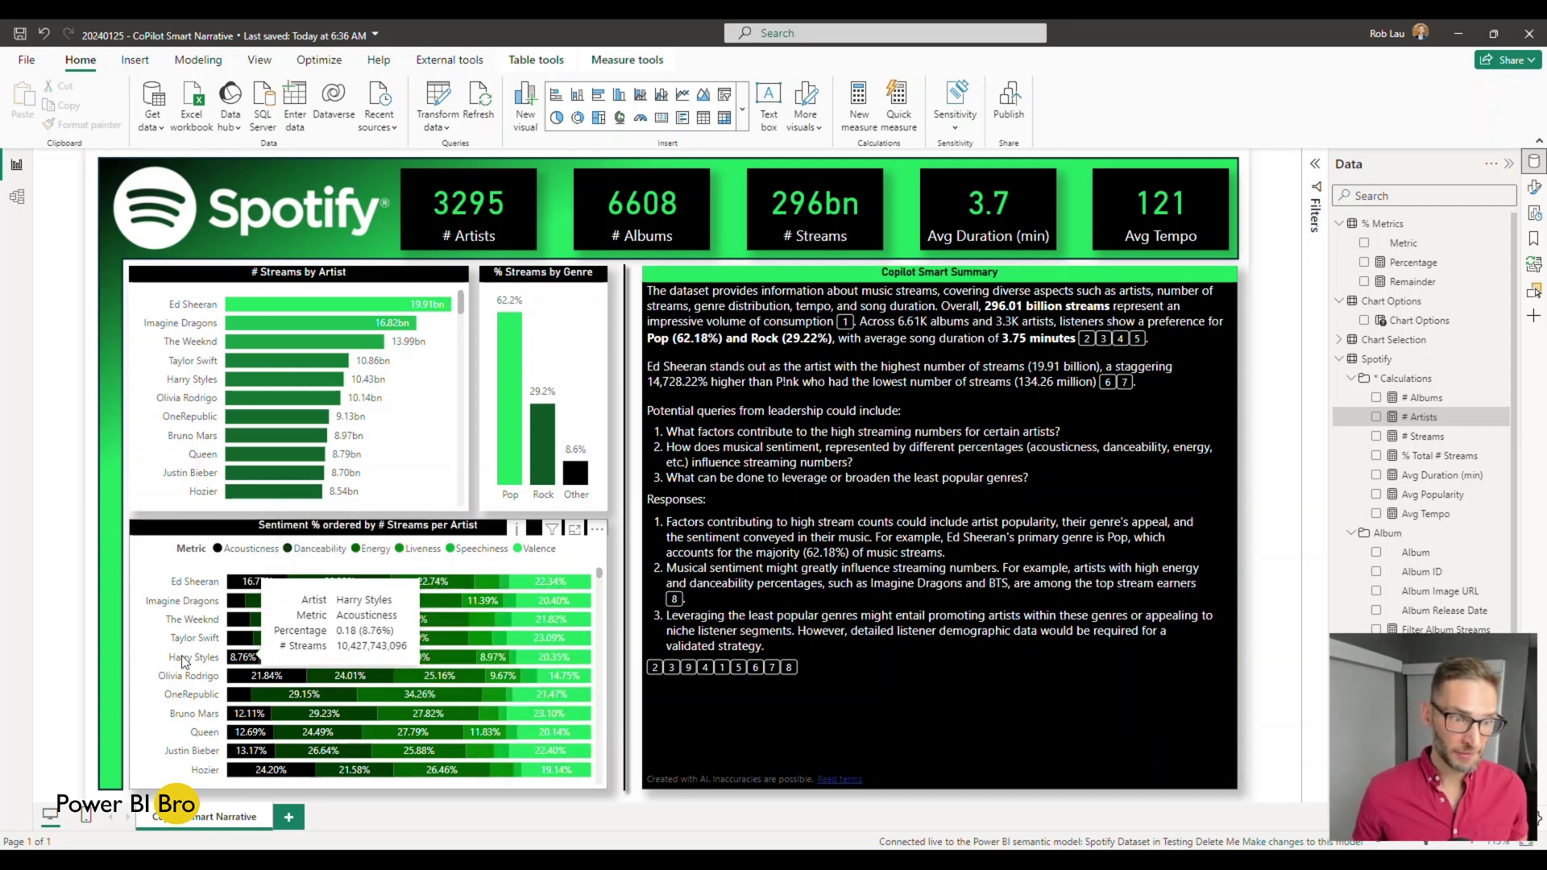
mouse_move(383, 704)
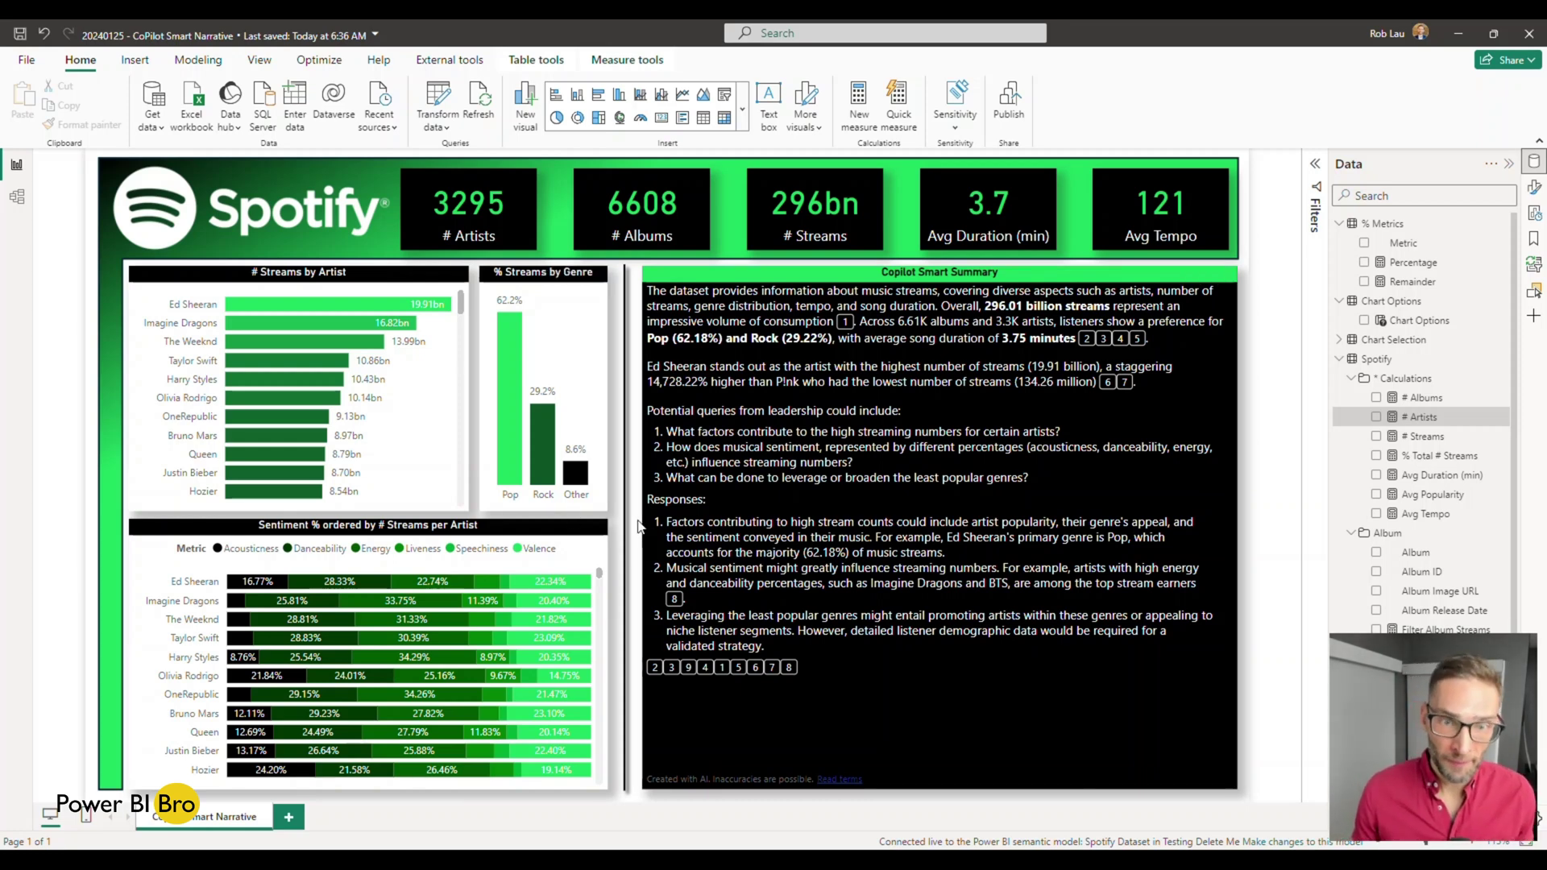
Review the Smart Summary's Copilot prompt and close it without regenerating.
left_click(873, 457)
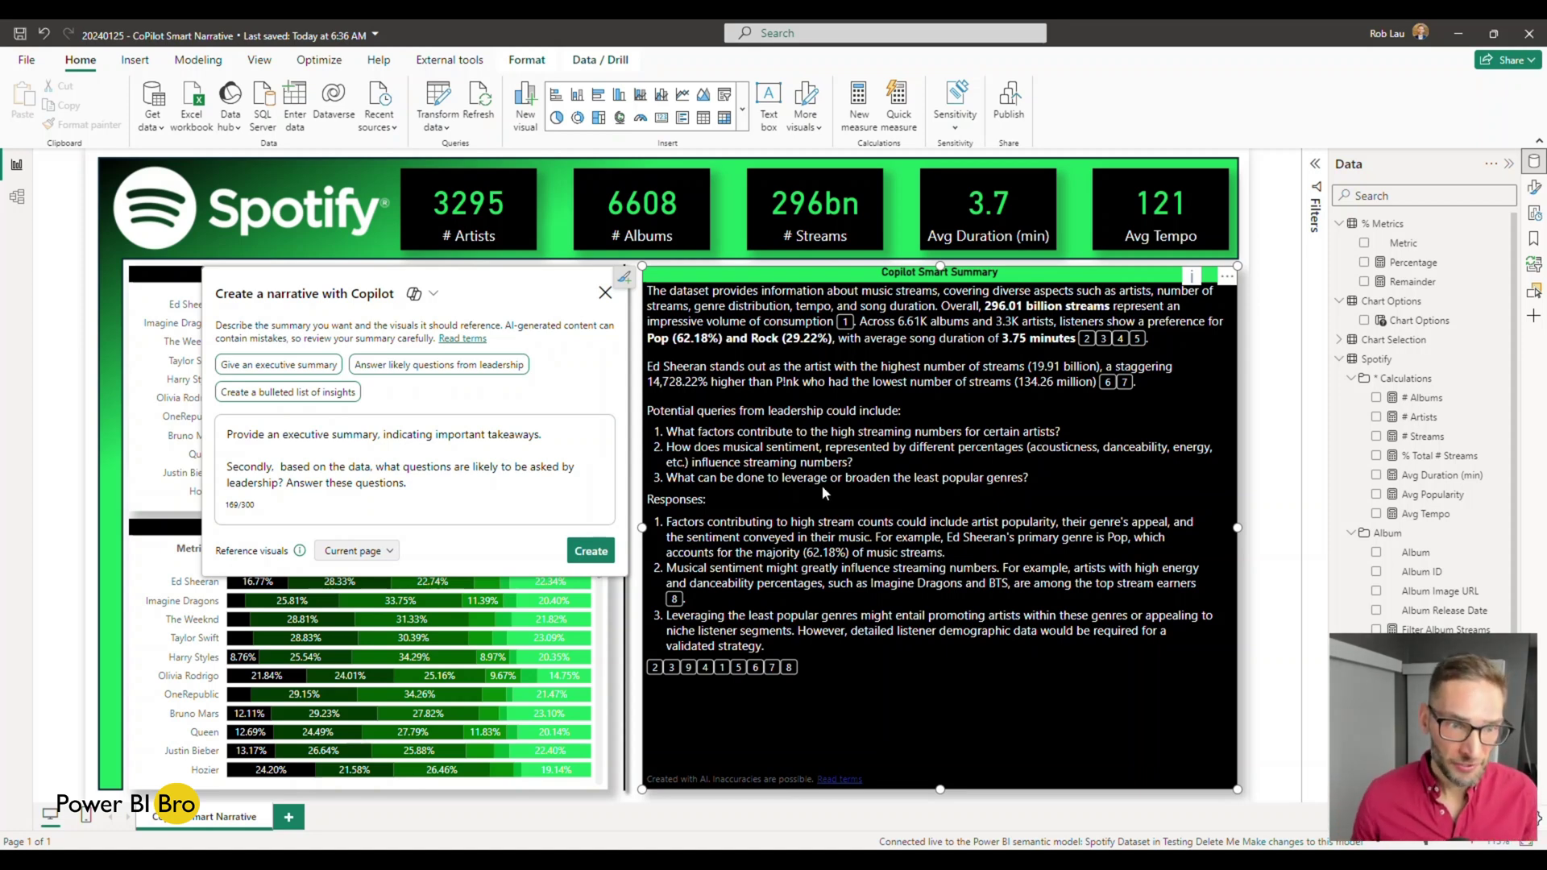
left_click(605, 295)
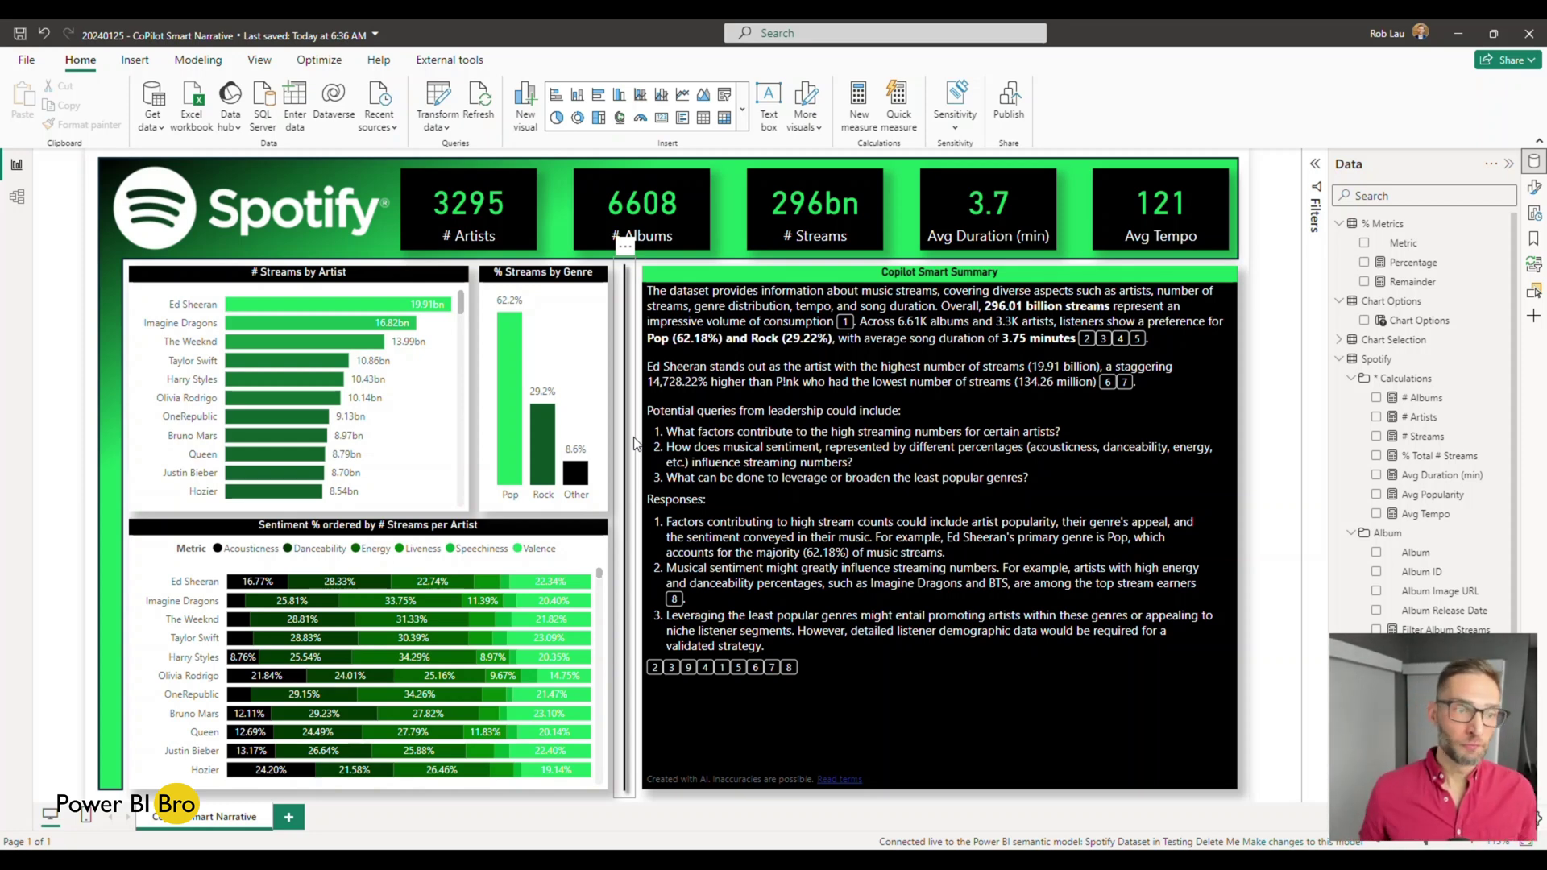
Filter to Imagine Dragons, refresh the Copilot summary, then clear the artist filter.
left_click(181, 326)
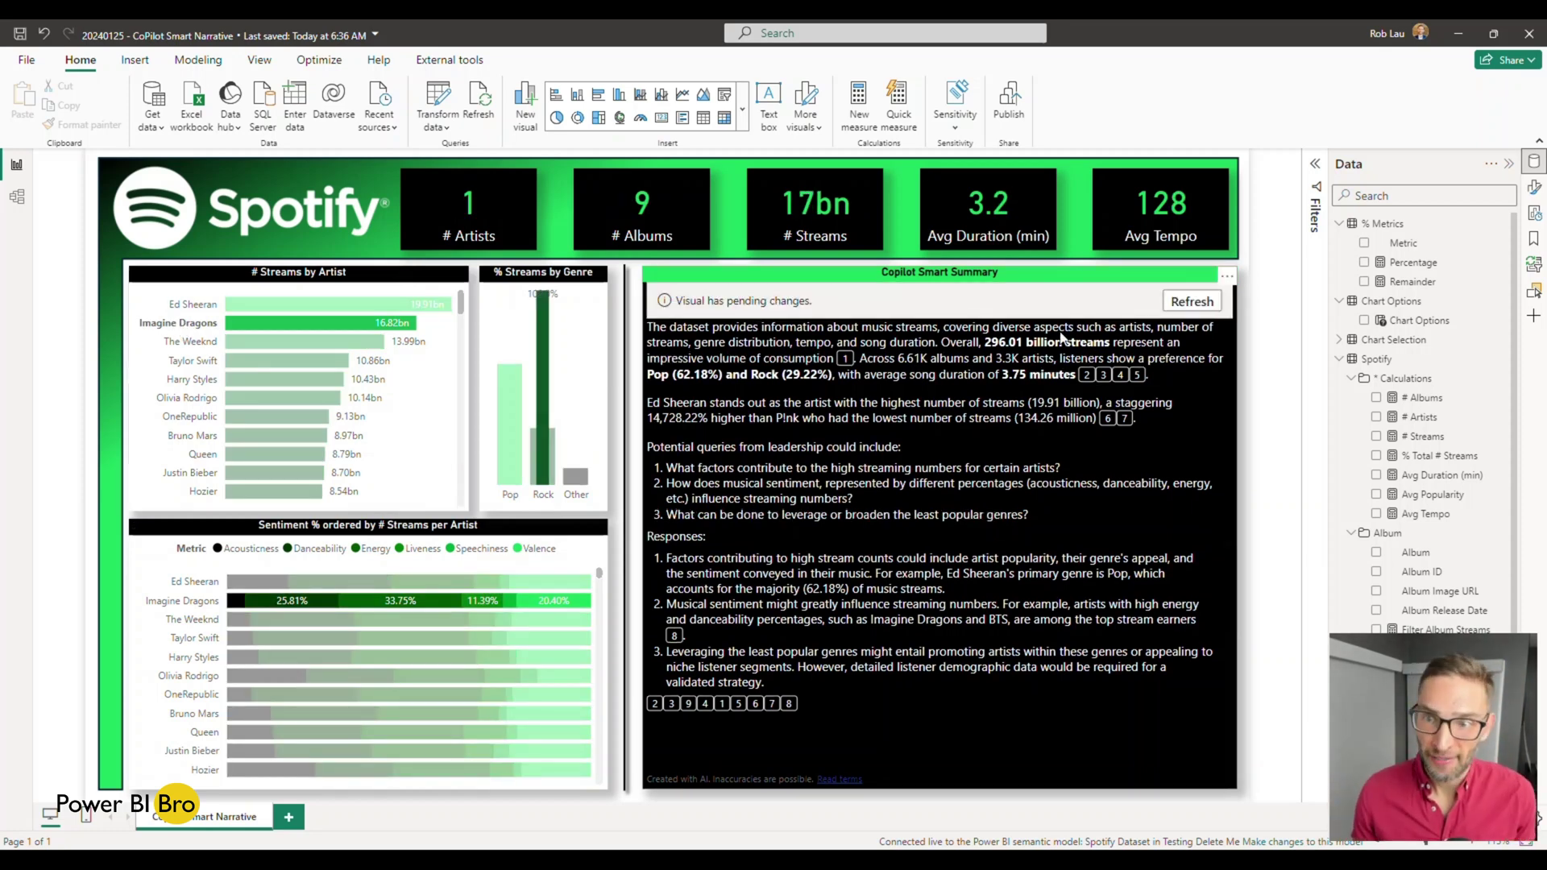
left_click(1191, 302)
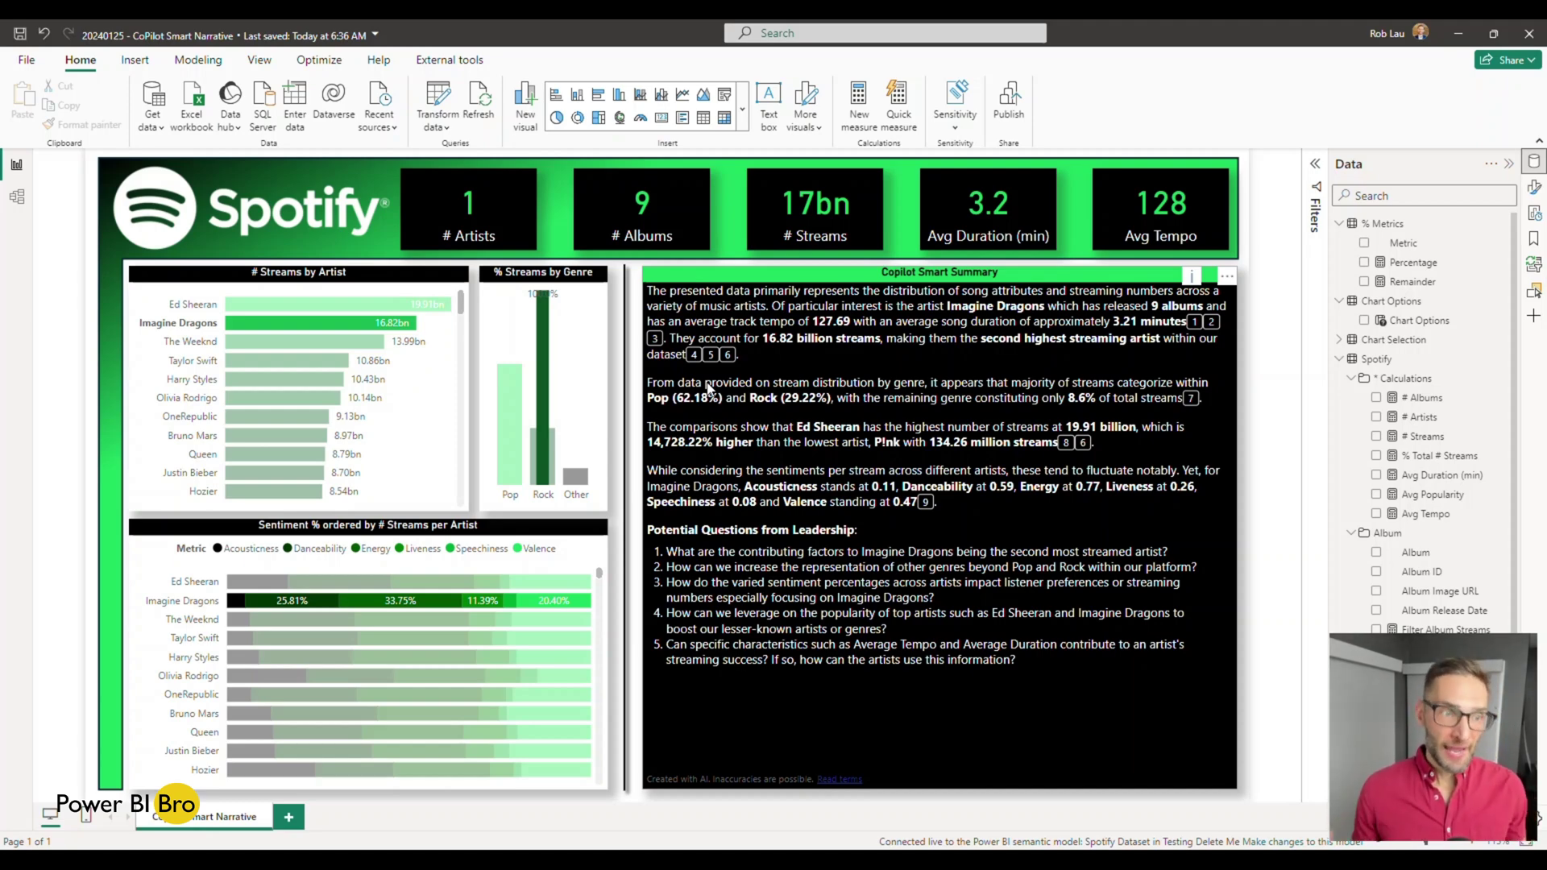
left_click(184, 327)
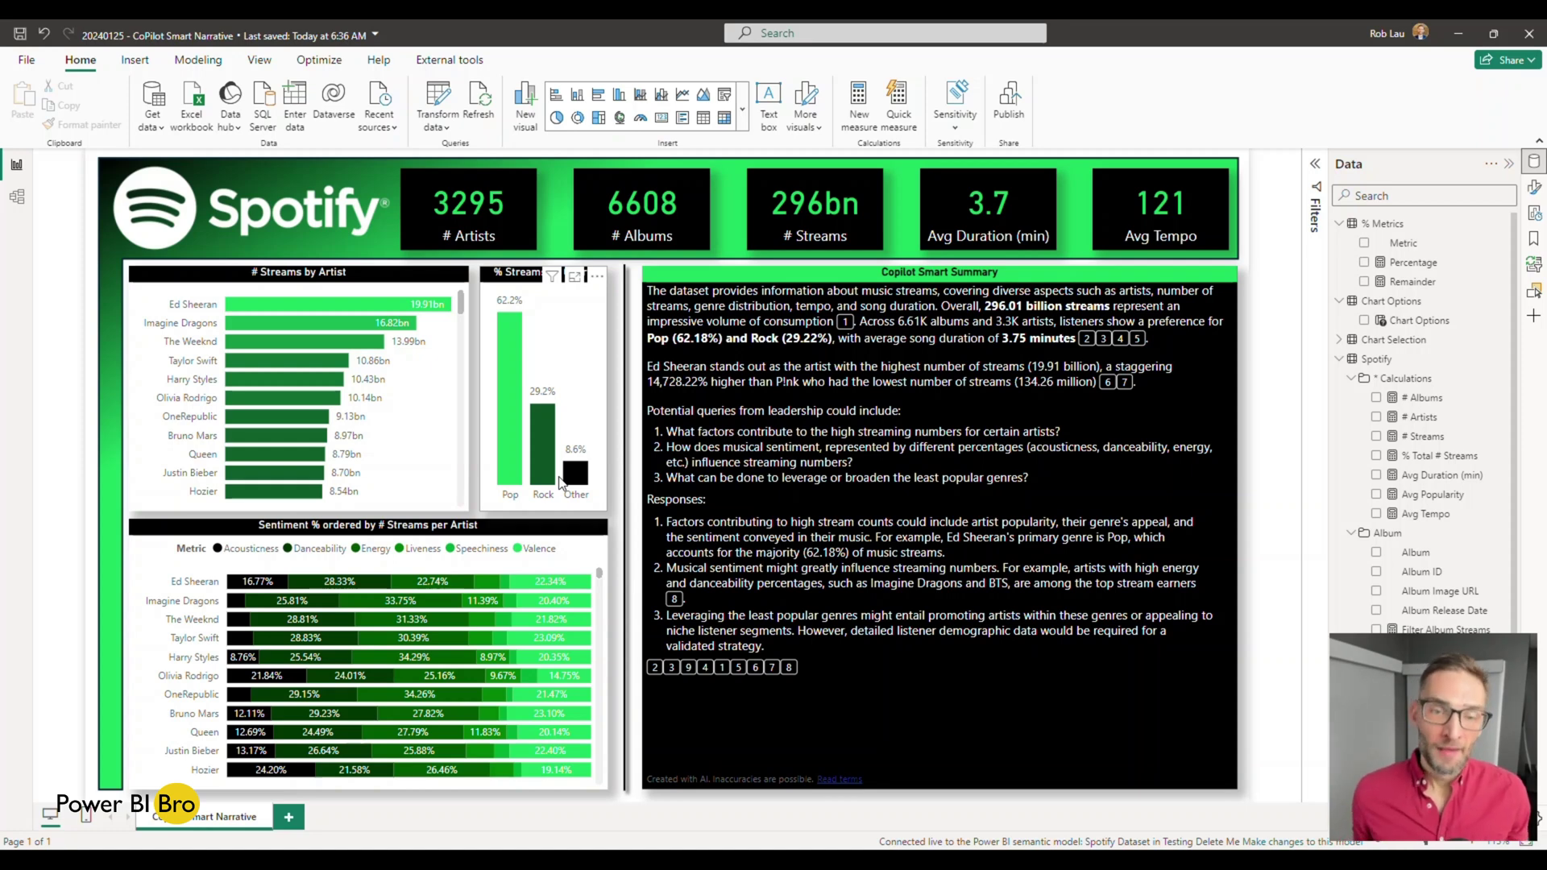
Filter % Streams by Genre to Rock and refresh the Copilot Smart Summary.
mouse_move(577, 480)
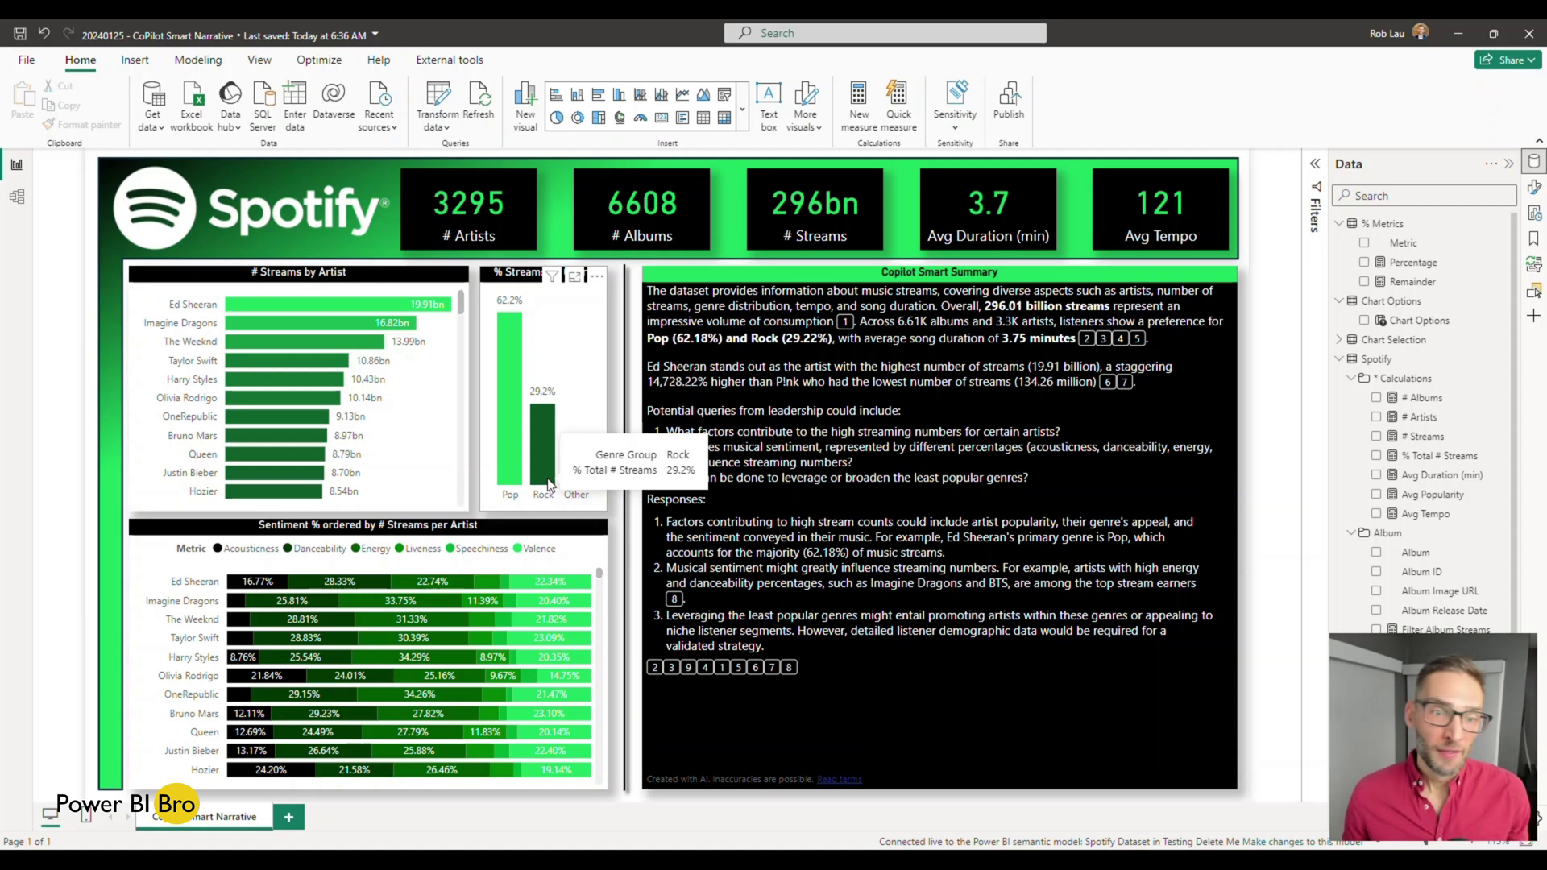
left_click(551, 486)
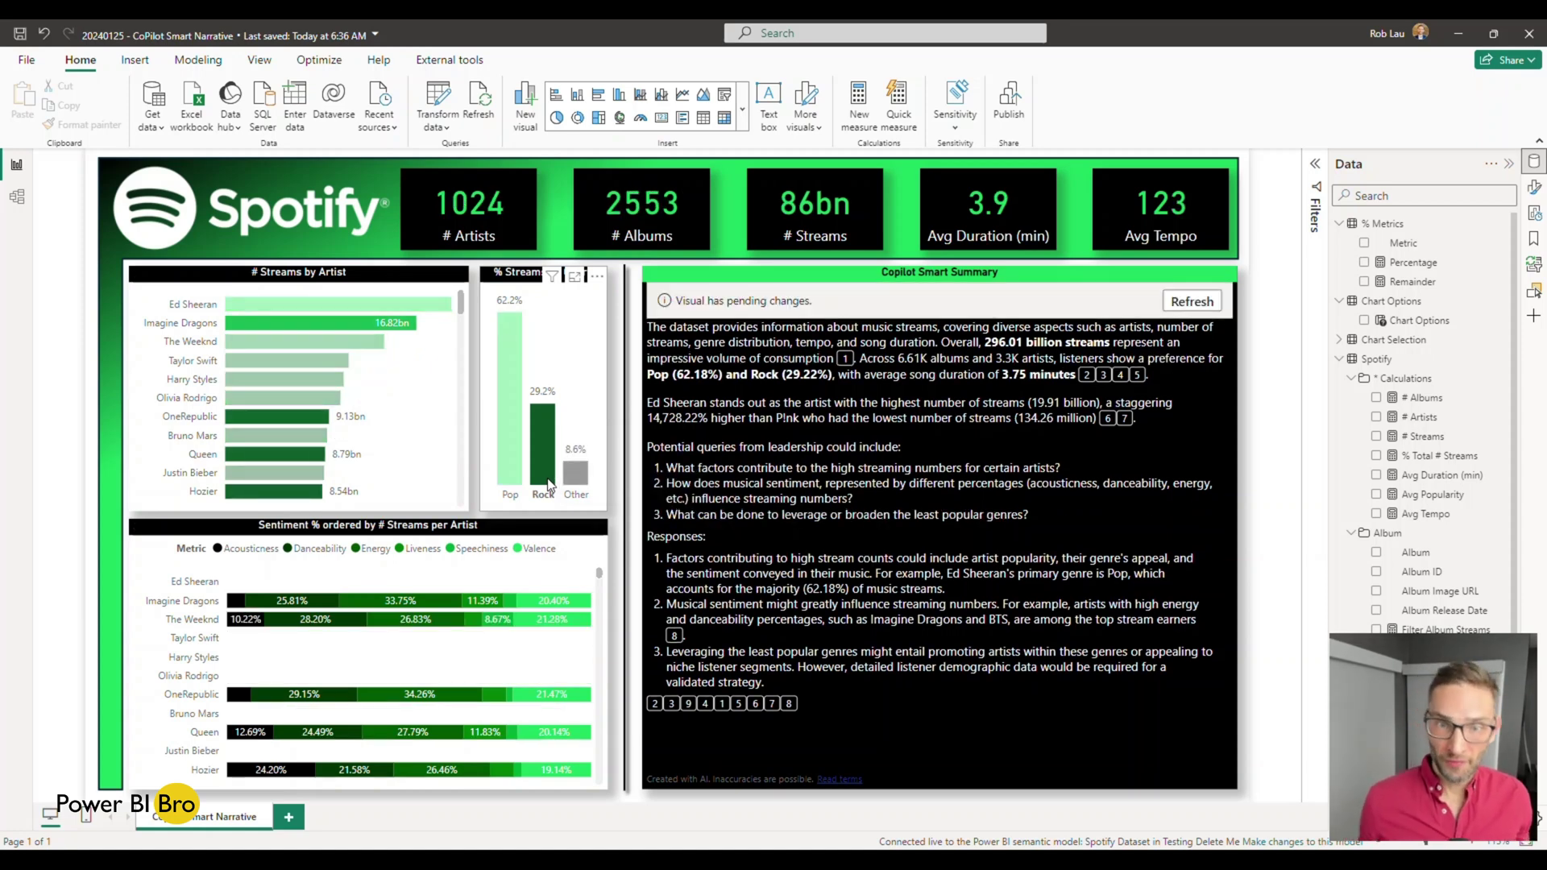
left_click(1191, 302)
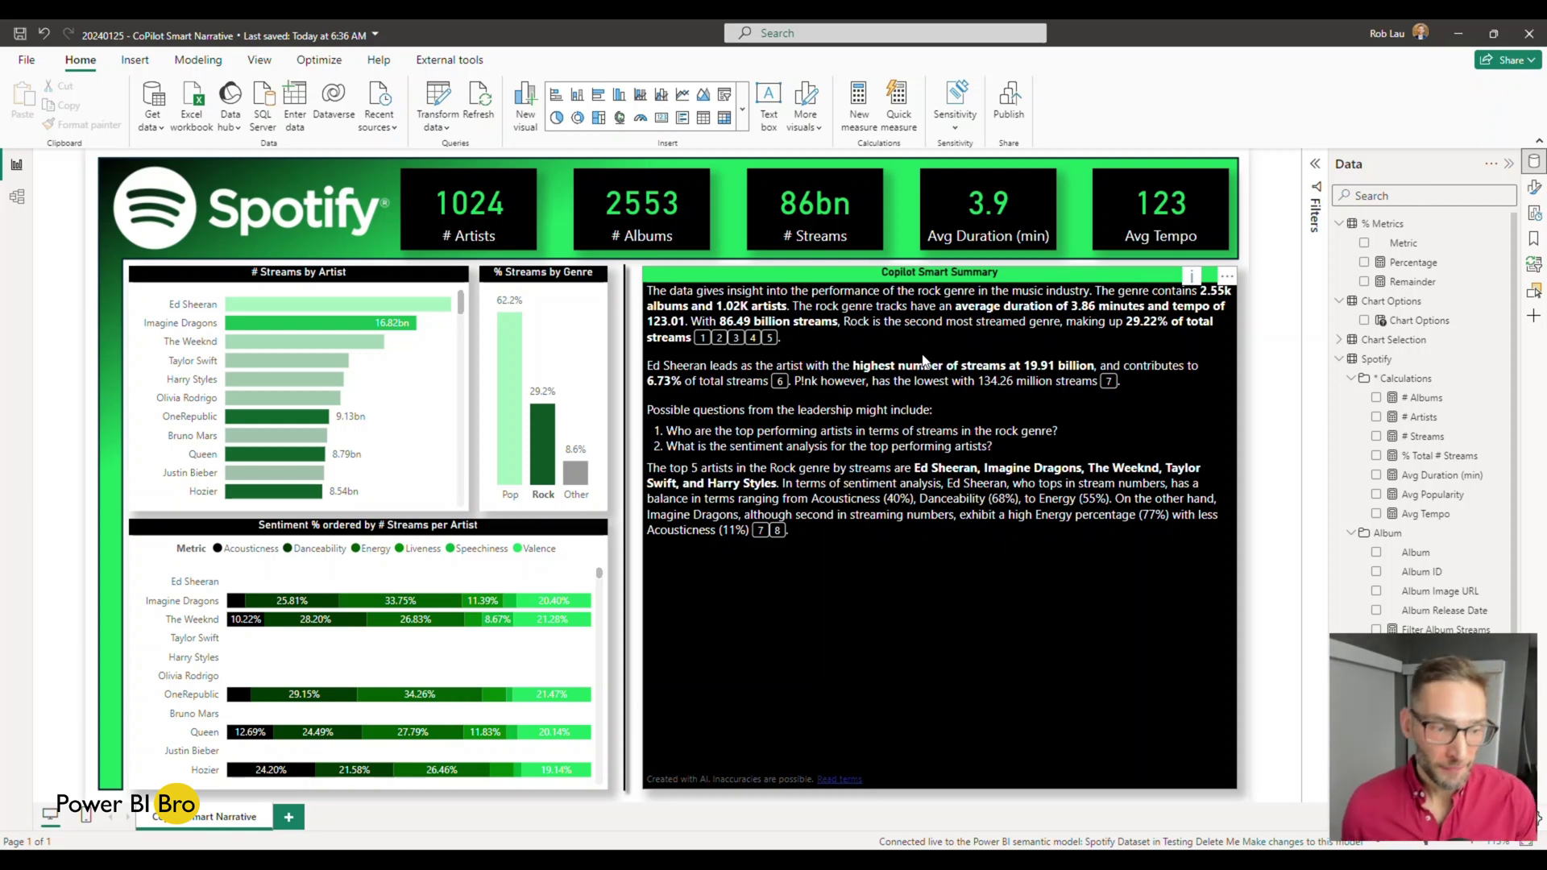
Duplicate the Copilot Smart Narrative page and delete the narrative visual from the copy.
right_click(198, 828)
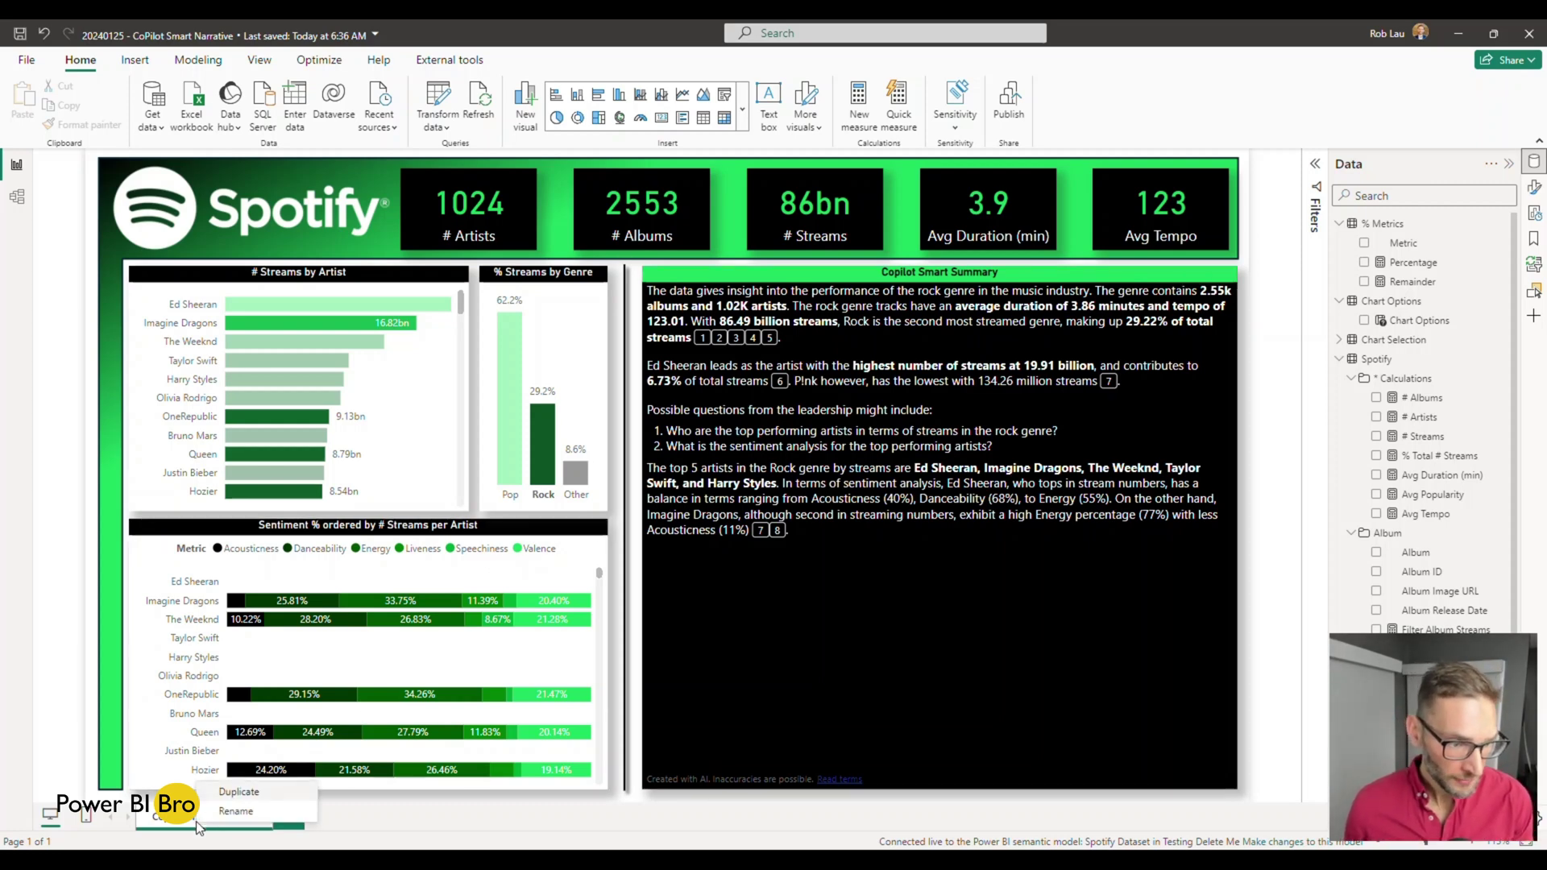
left_click(238, 792)
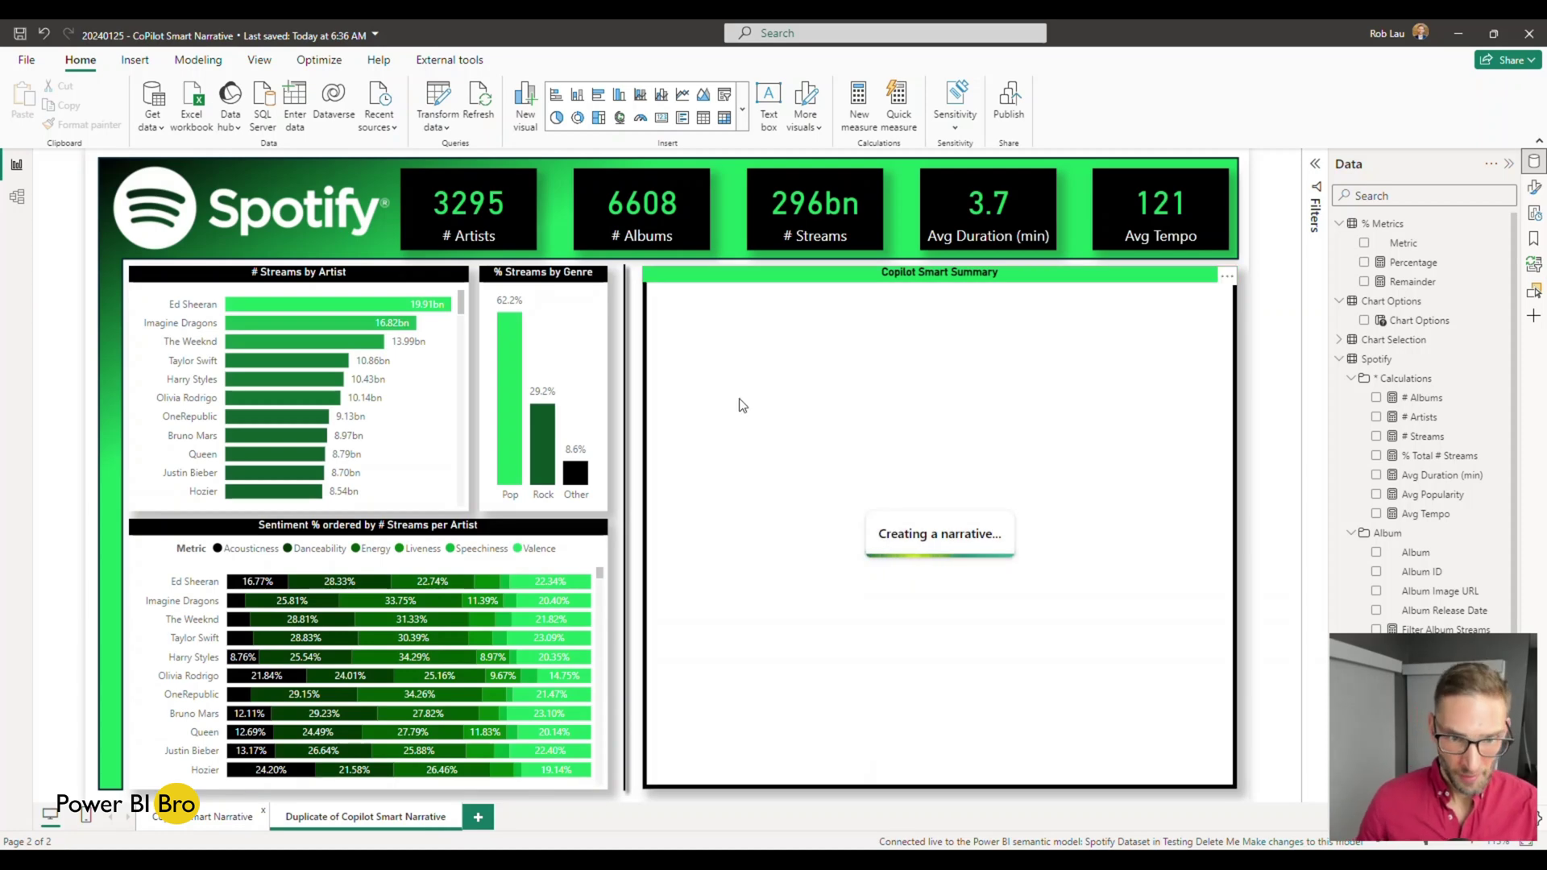
left_click(729, 279)
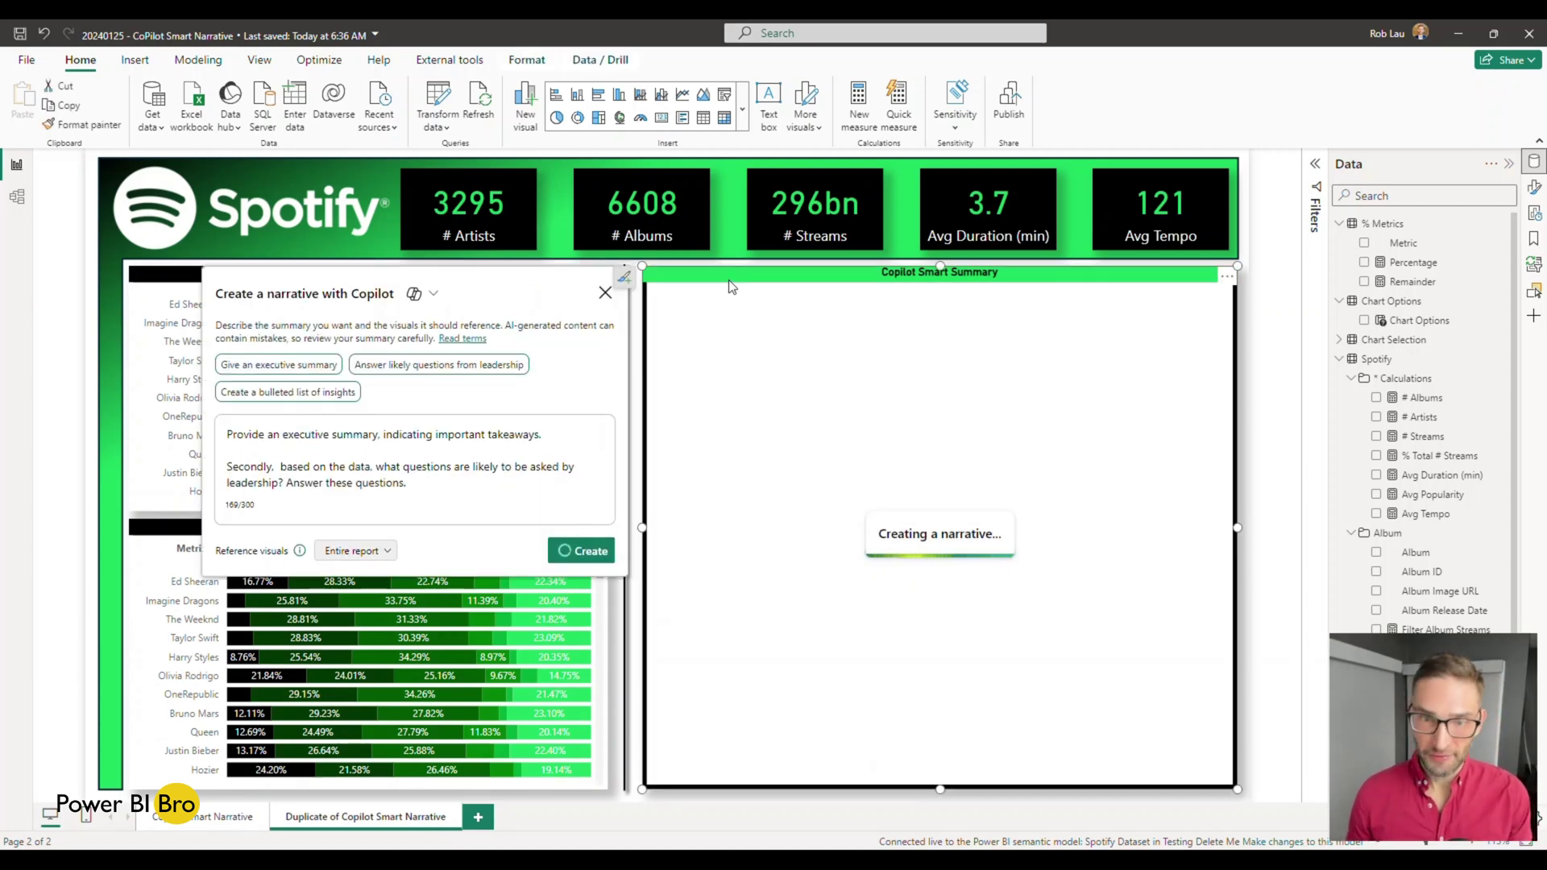
key("Delete")
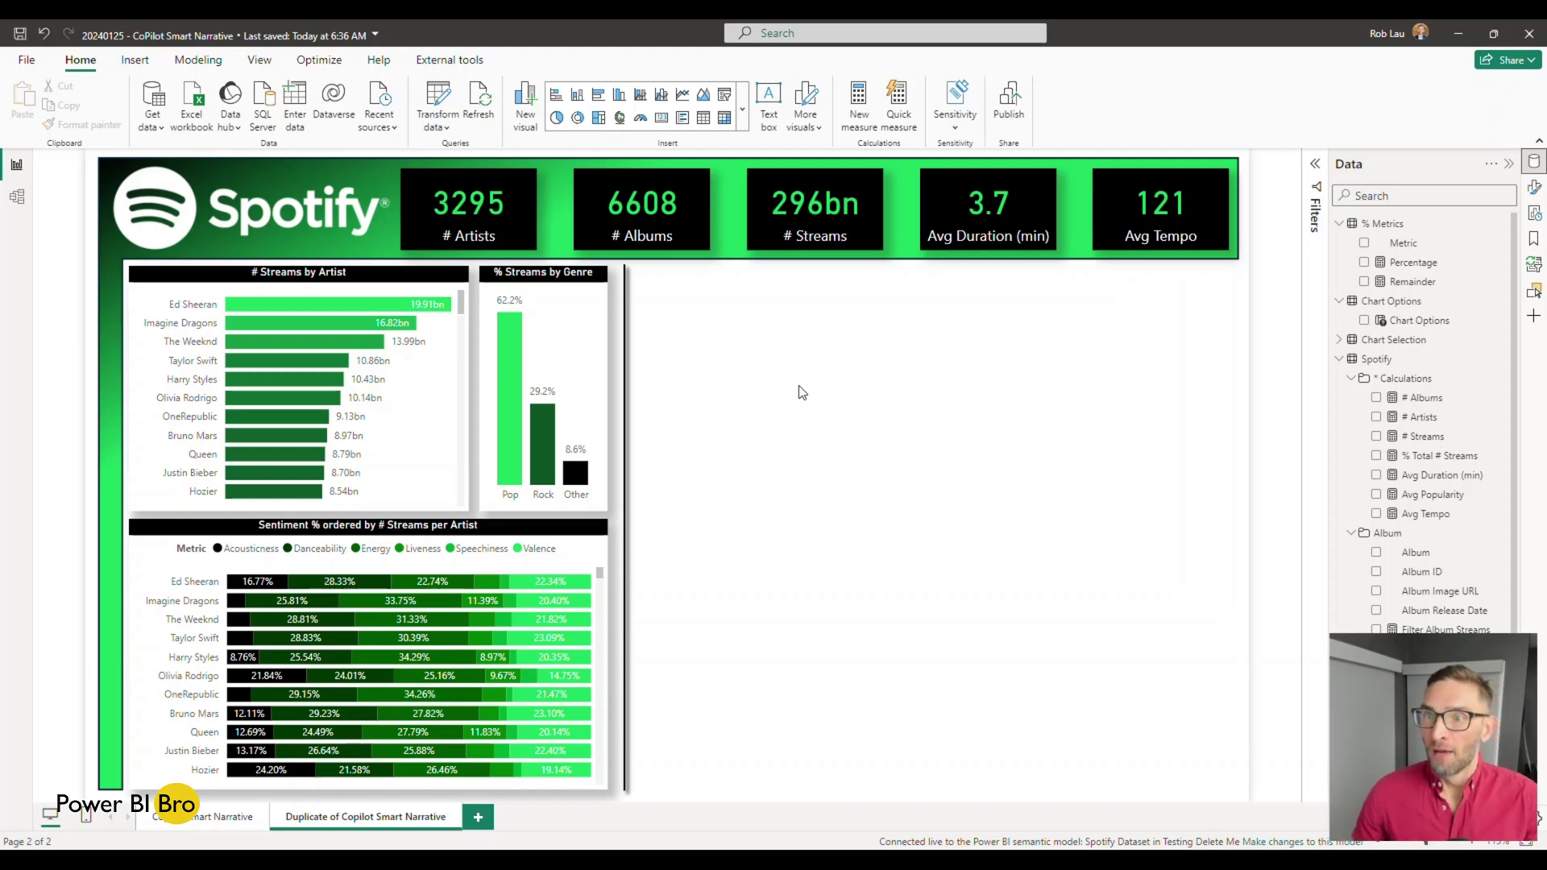
Browse and close the visual types gallery, then show the Get data common sources list.
left_click(742, 127)
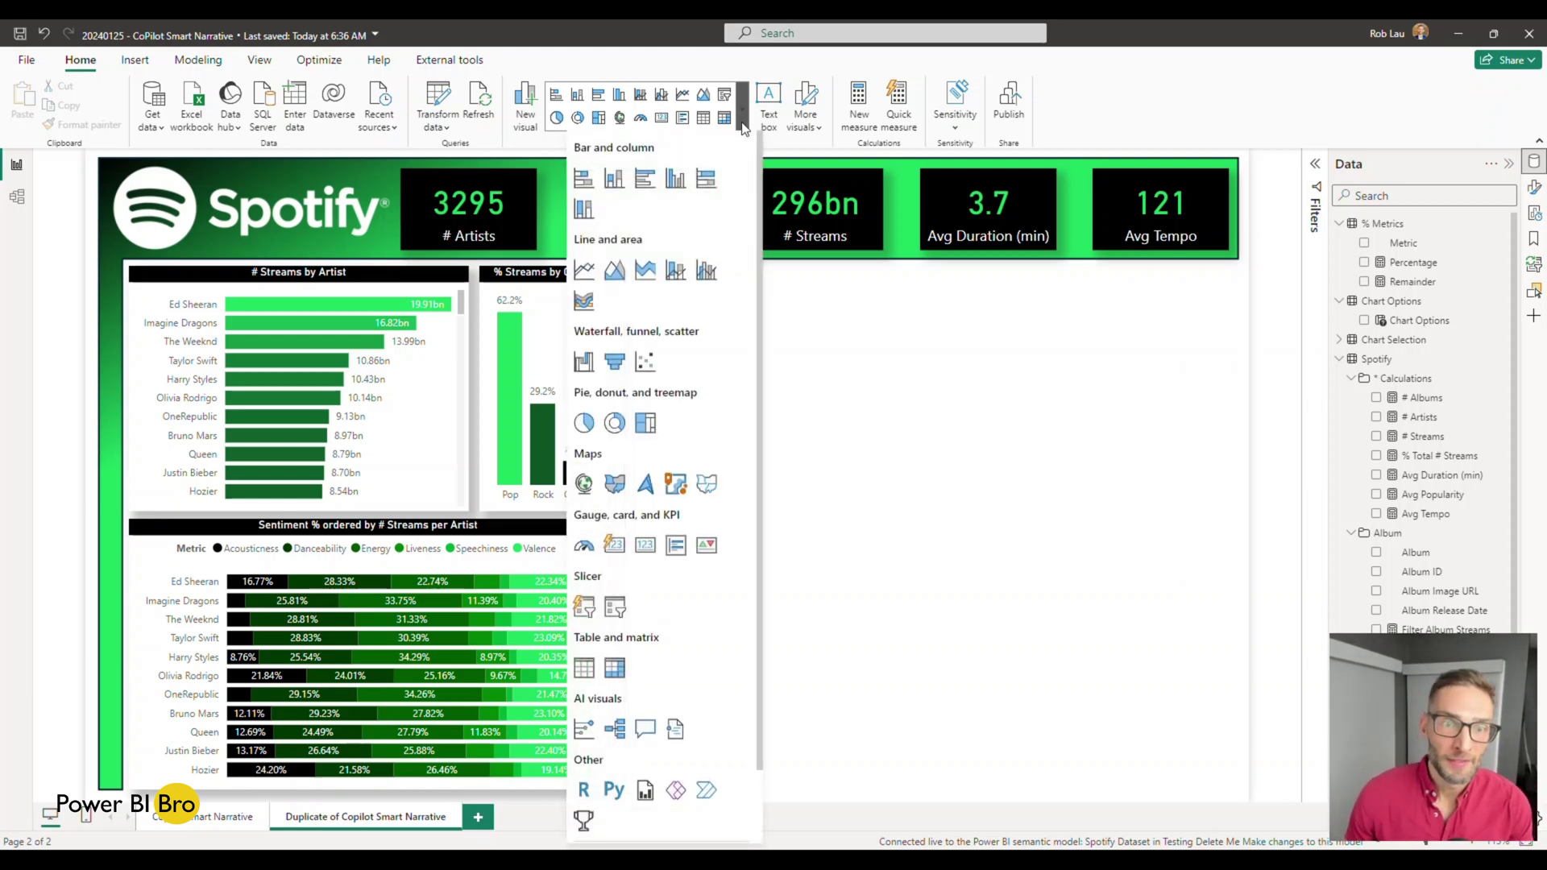
scroll(655, 433, "down", 3)
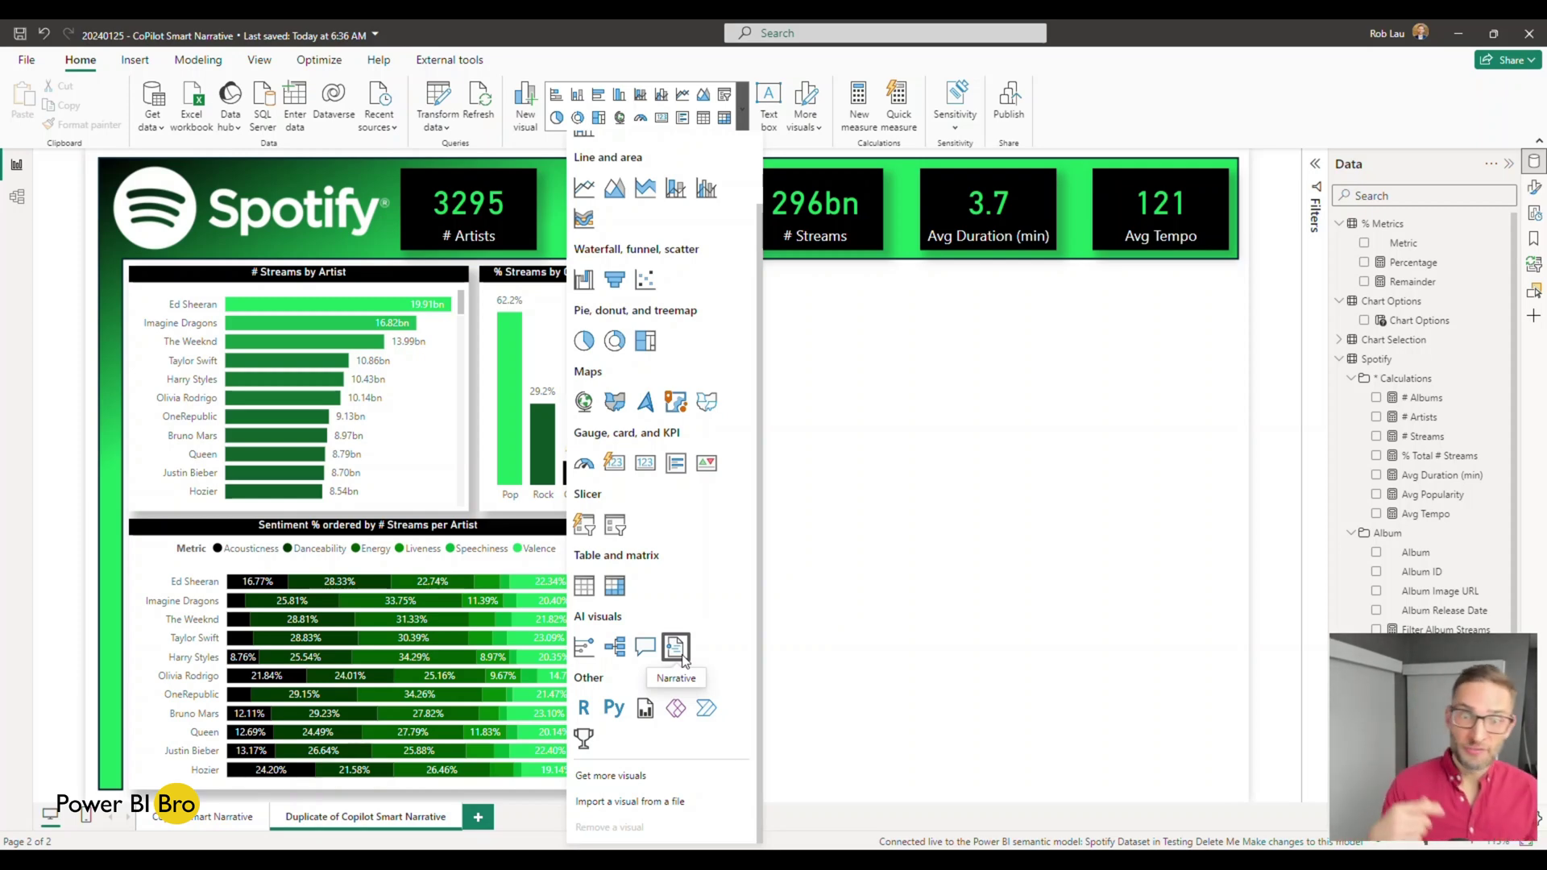
left_click(1015, 422)
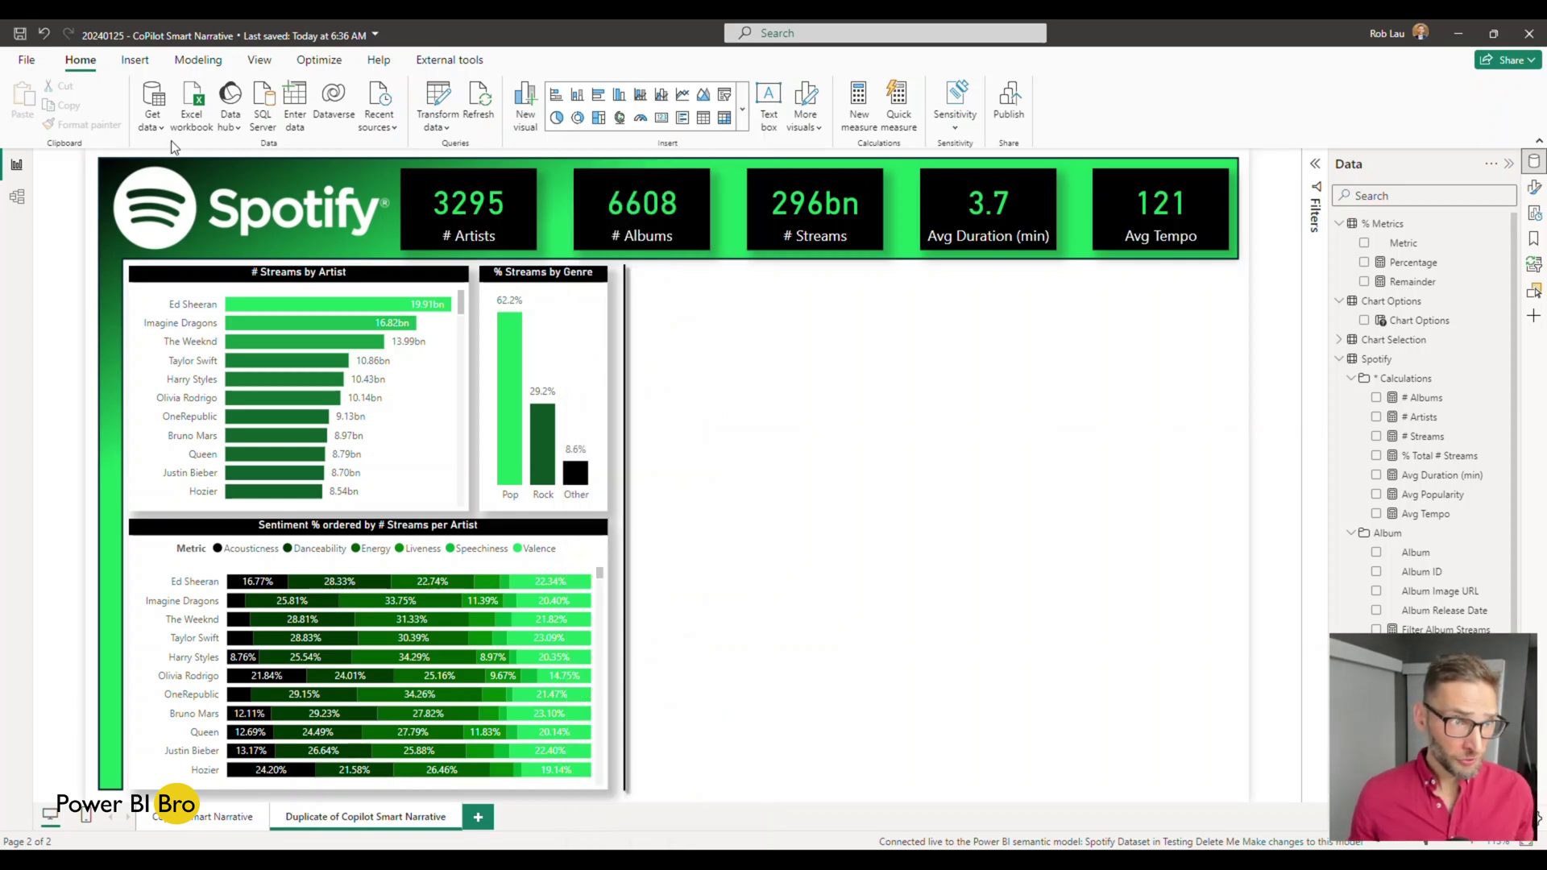
left_click(148, 129)
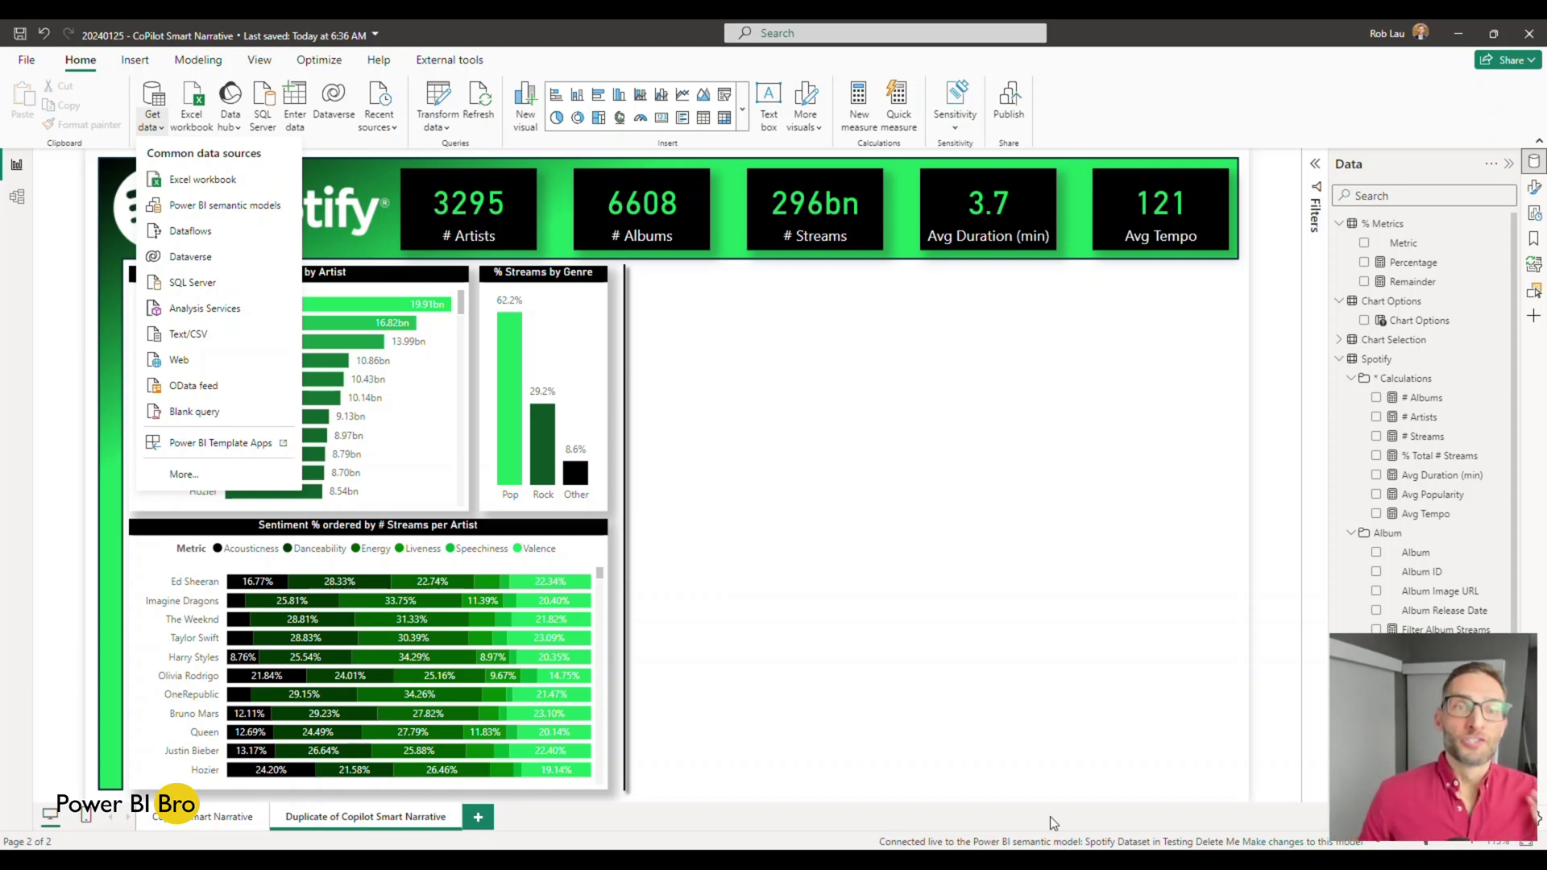
Dismiss Get data and show the visual types gallery scrolled to AI visuals.
left_click(1057, 458)
left_click(742, 111)
scroll(679, 458, "down", 1)
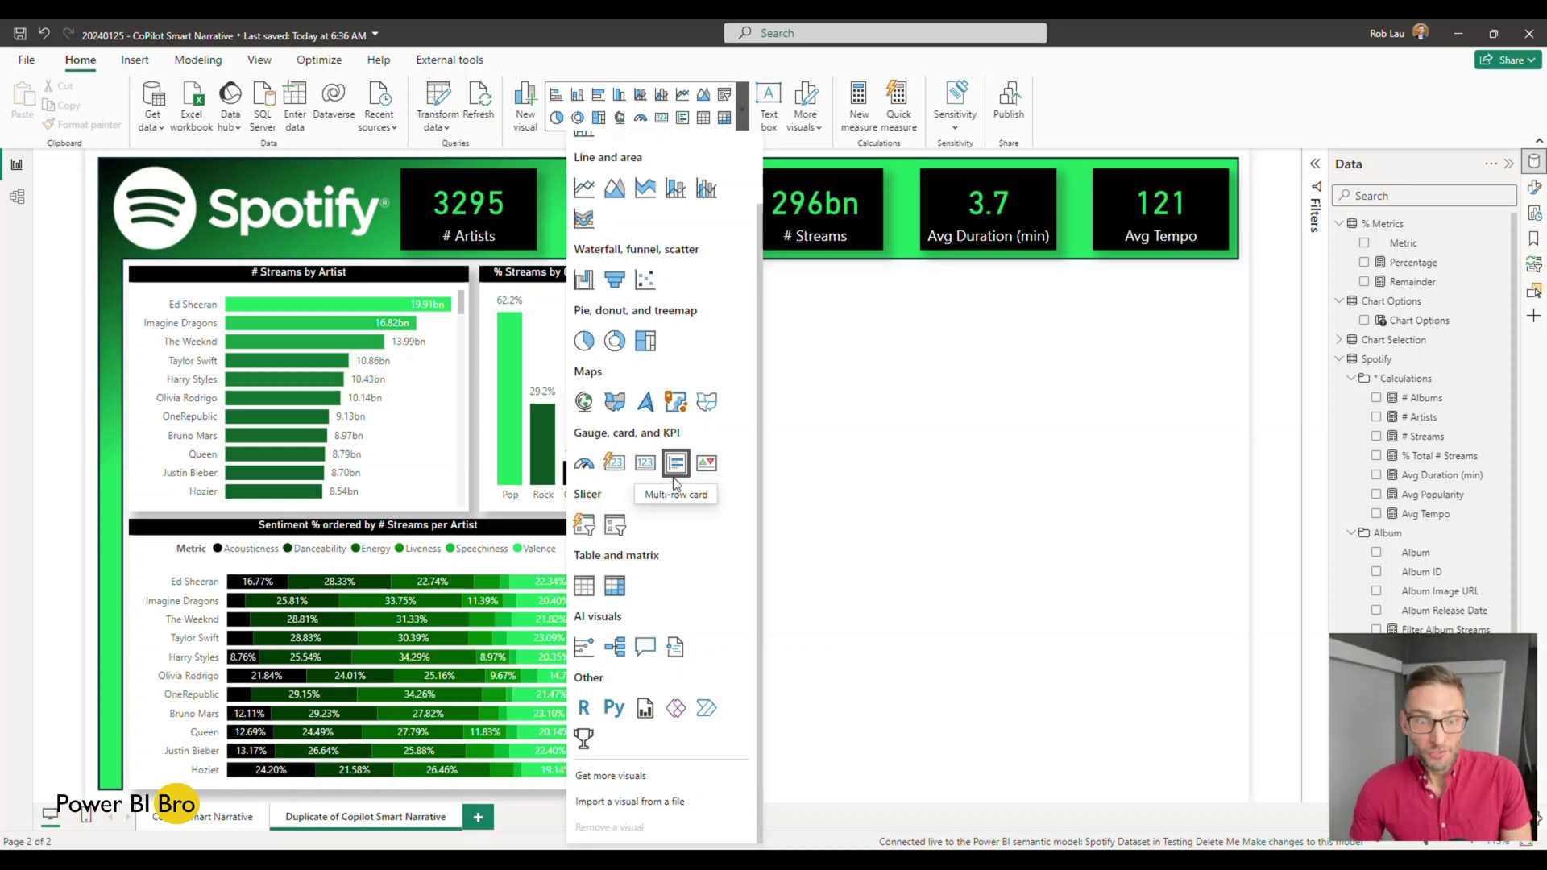
Add a Narrative visual, widen it rightward, and start a Copilot narrative in it.
left_click(676, 650)
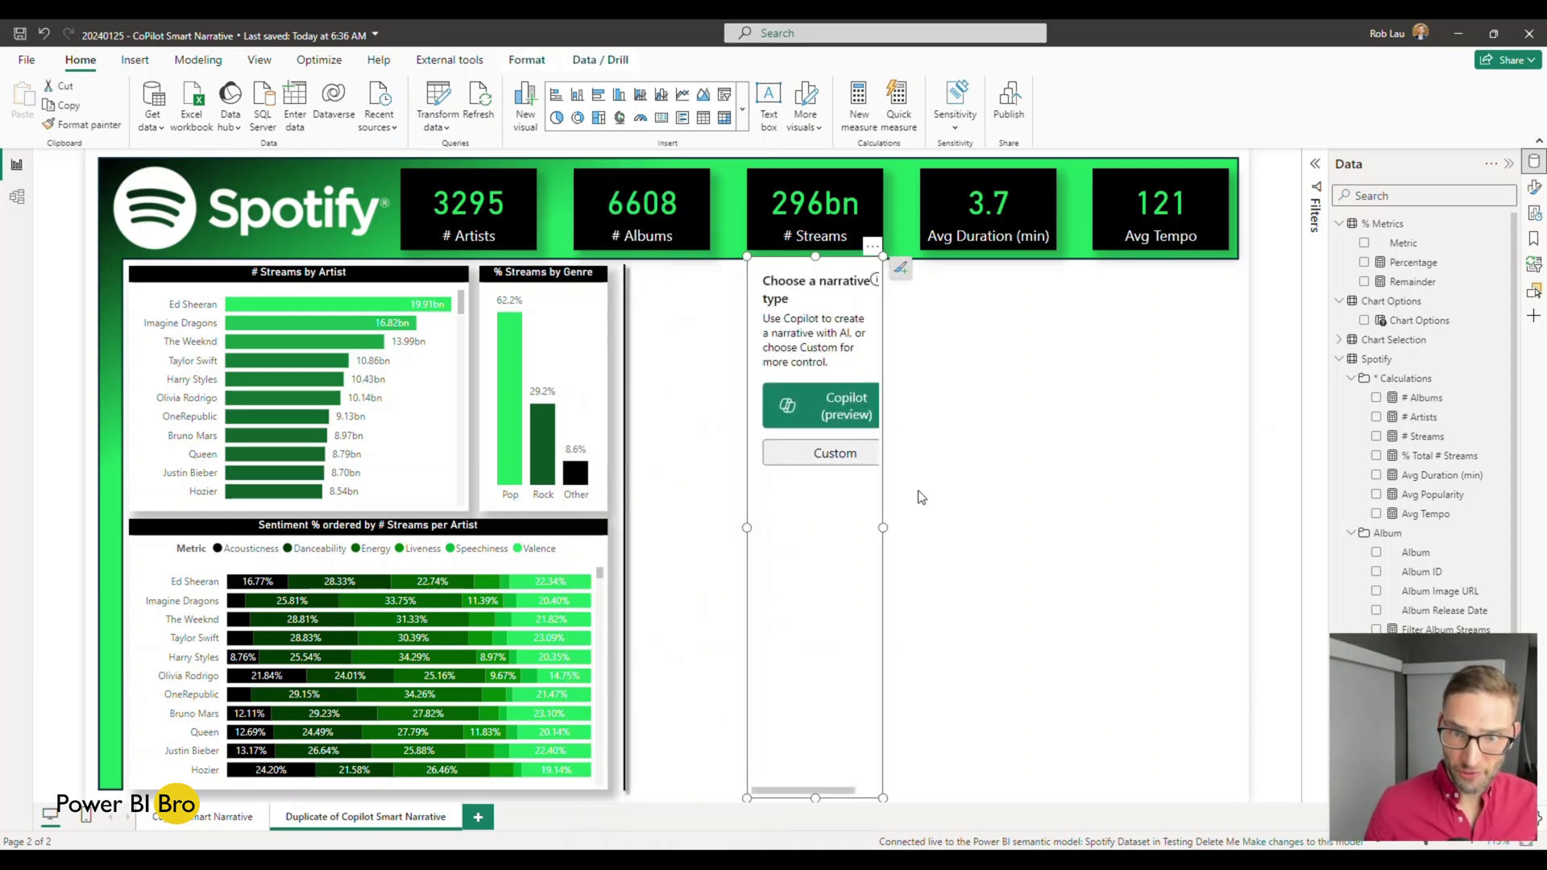
left_click_drag(883, 528, 1080, 529)
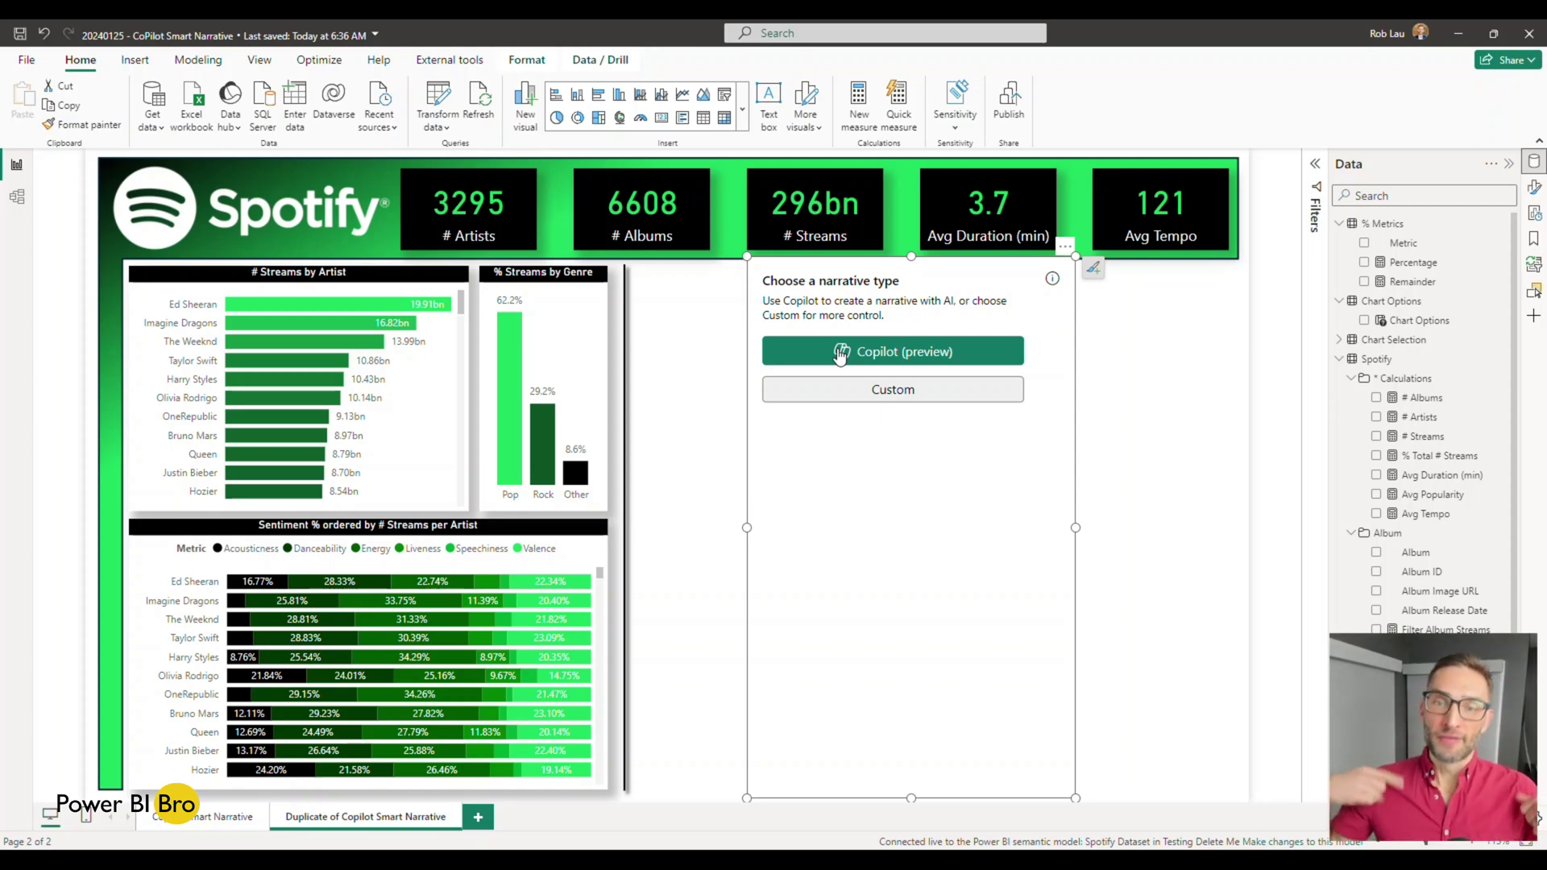
left_click(897, 358)
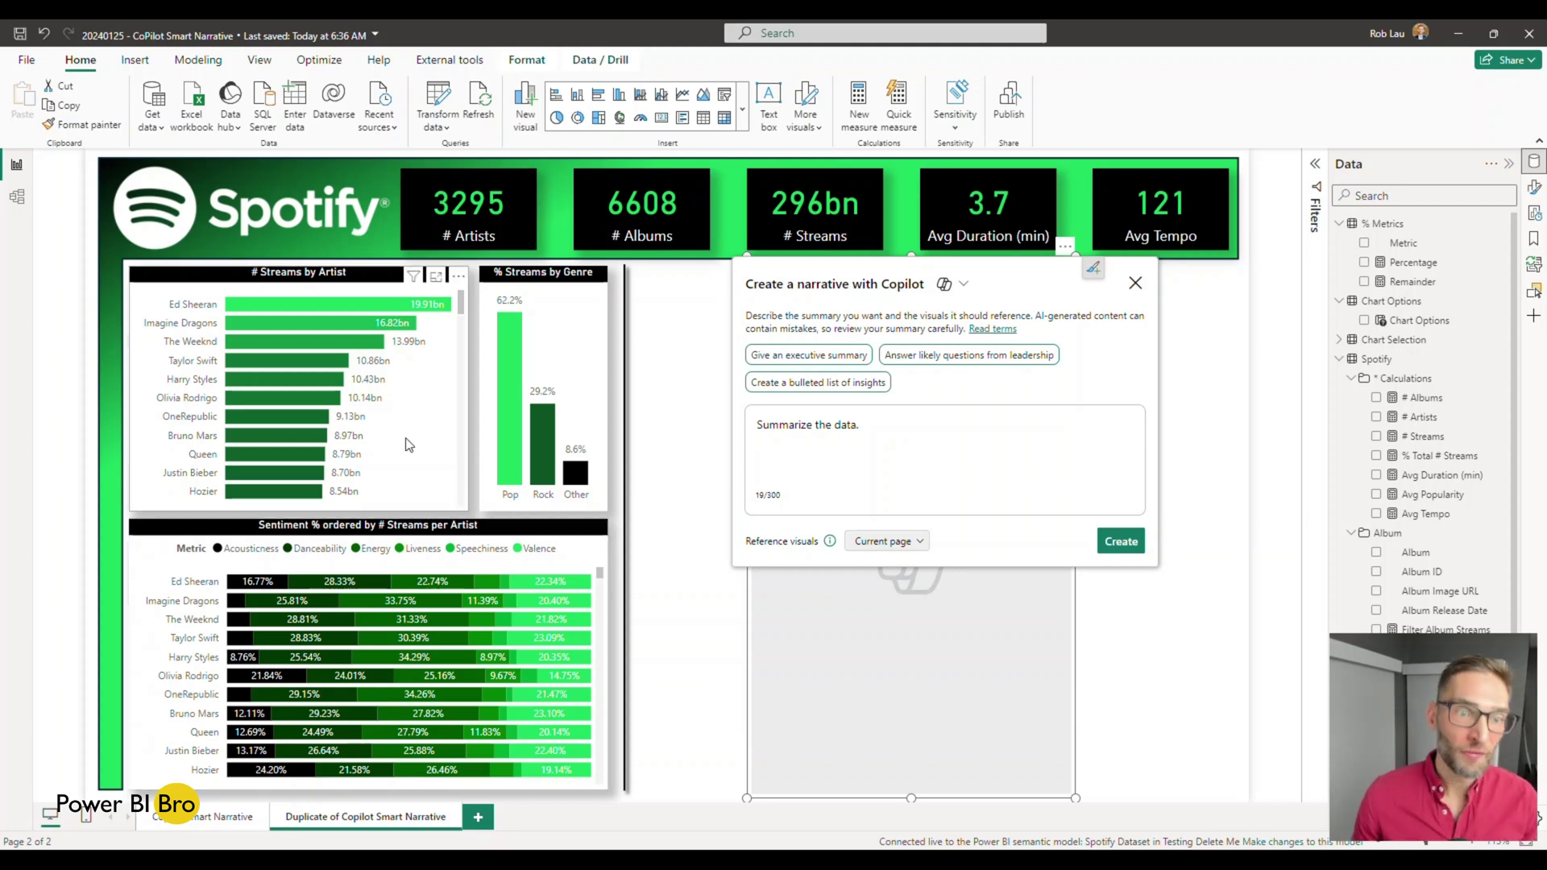
mouse_move(546, 440)
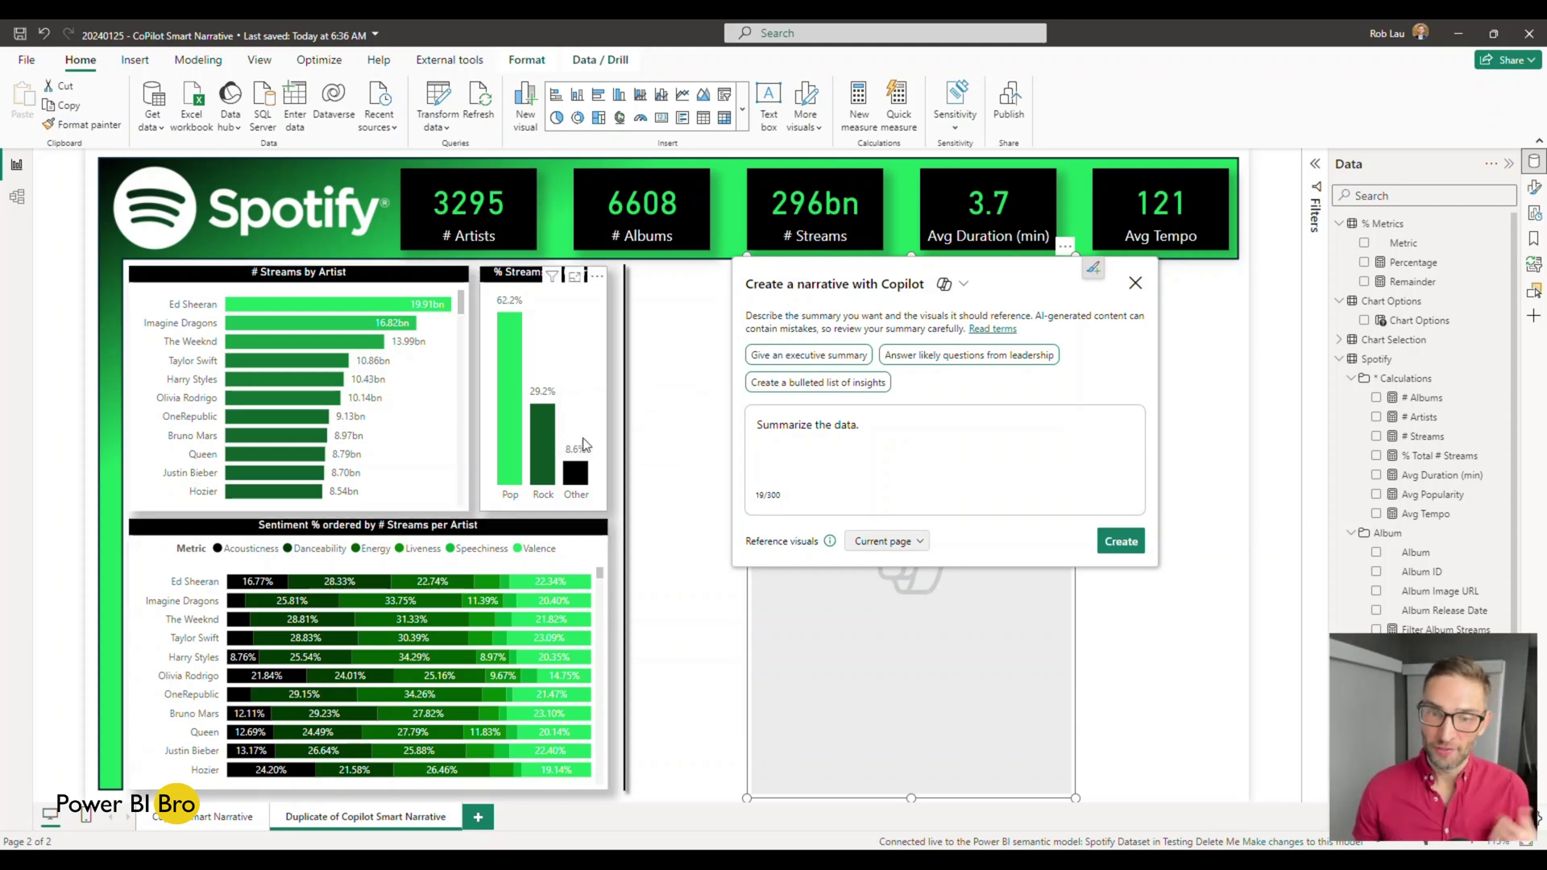
left_click(918, 541)
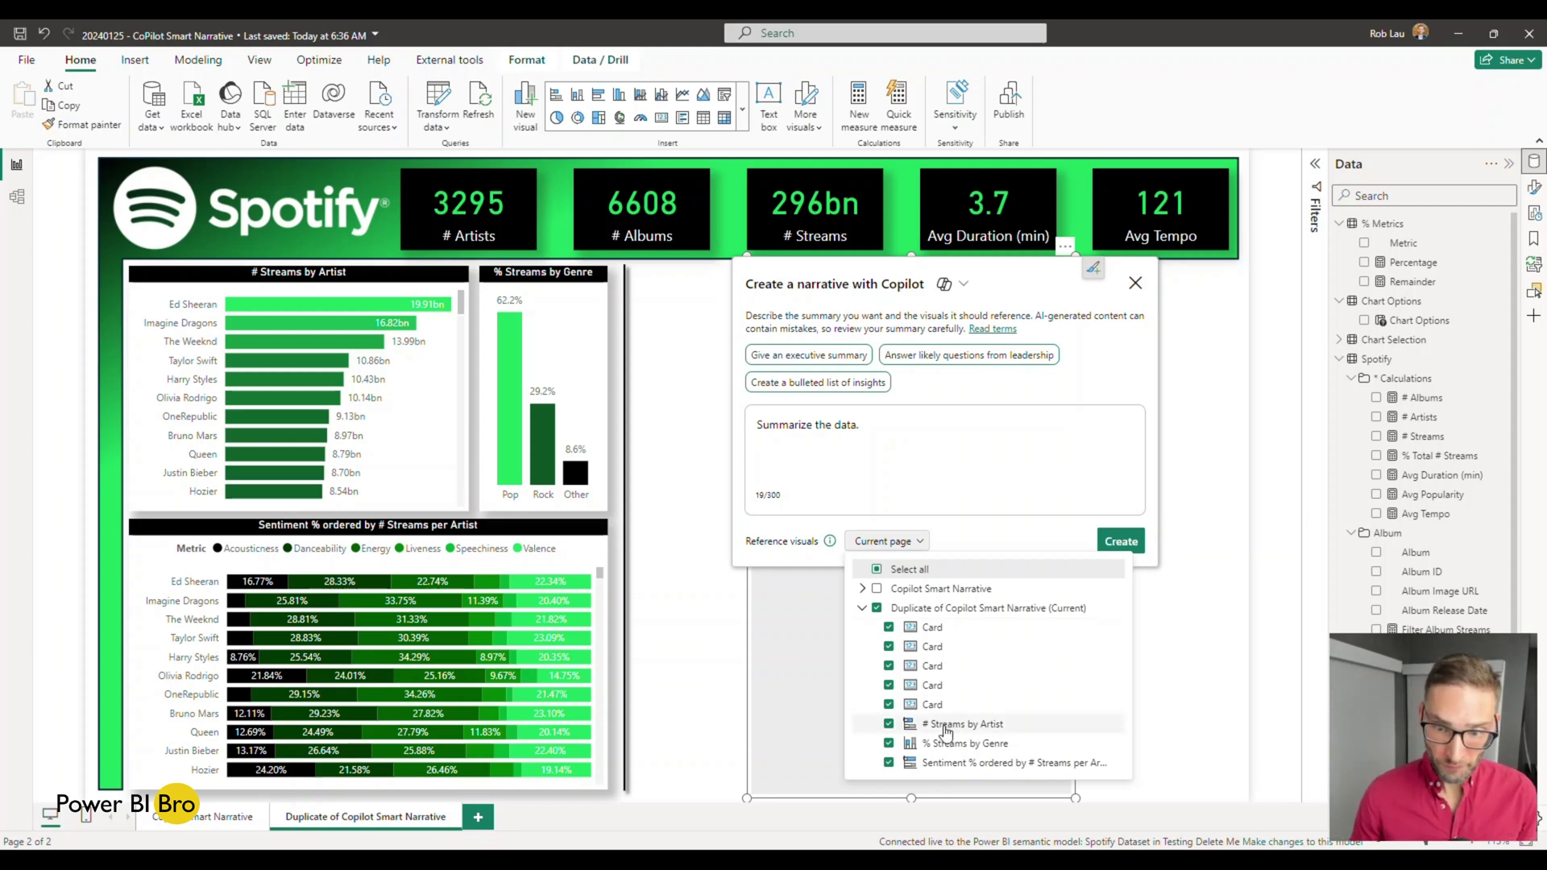
mouse_move(944, 729)
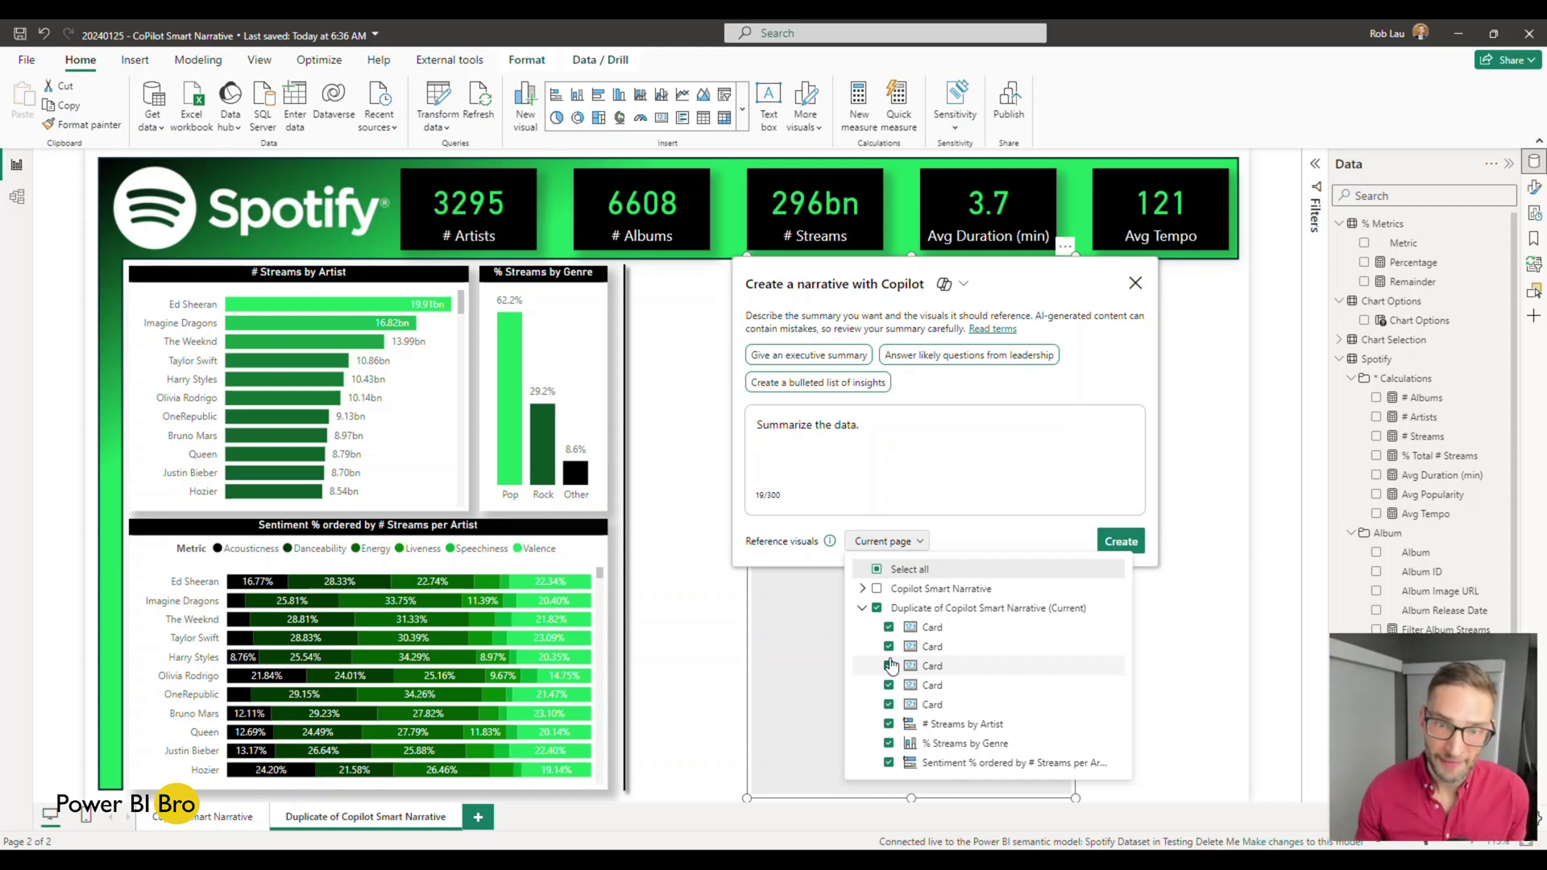
left_click(899, 439)
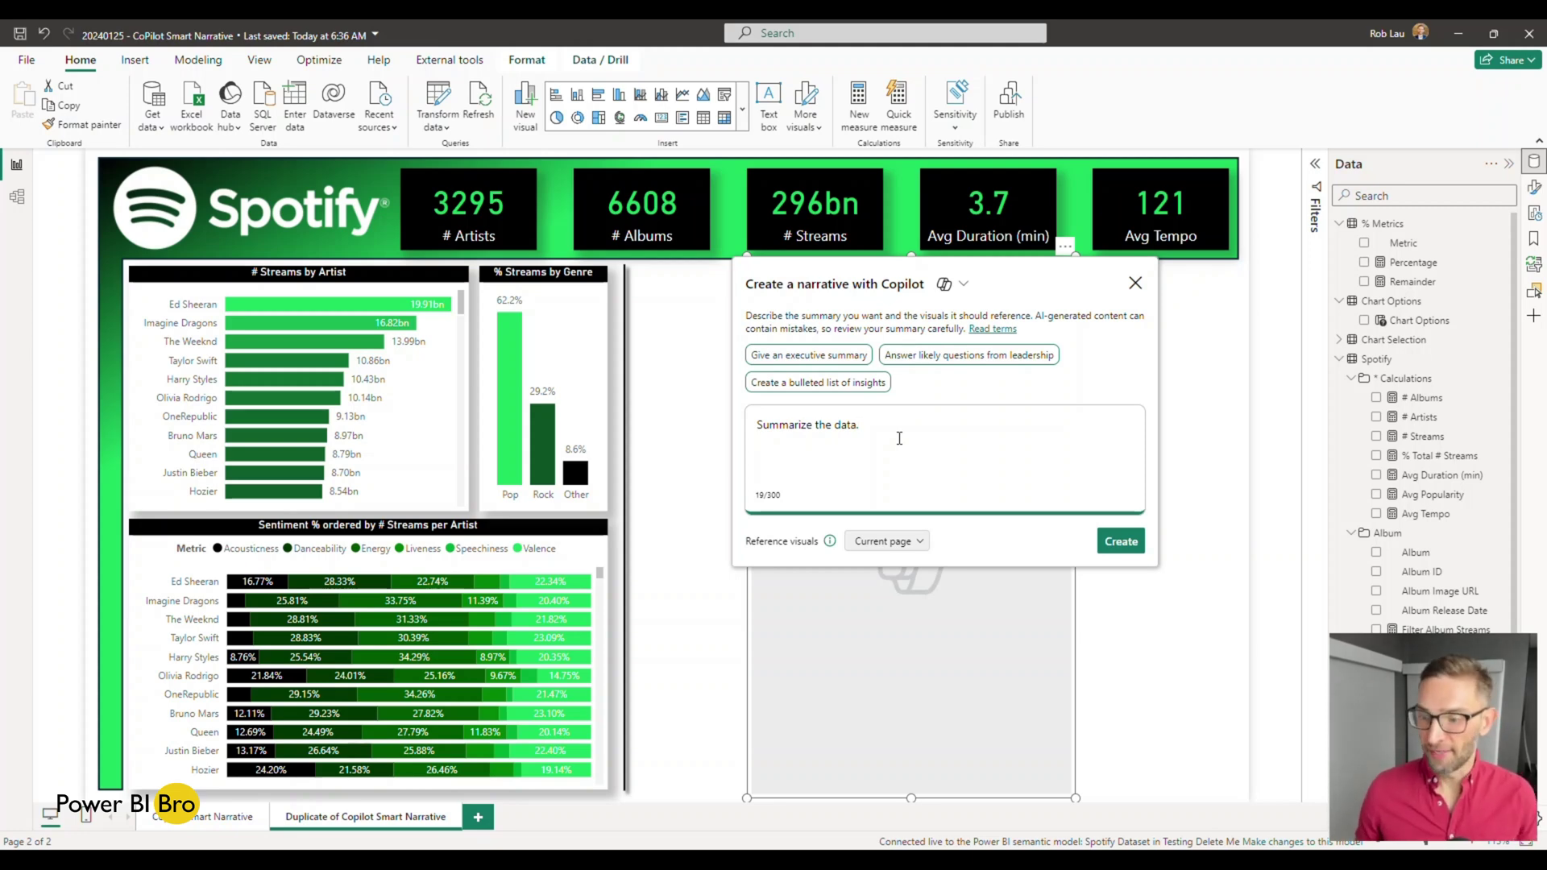
Generate the Copilot summary and widen the narrative to the report's right edge.
left_click(1121, 541)
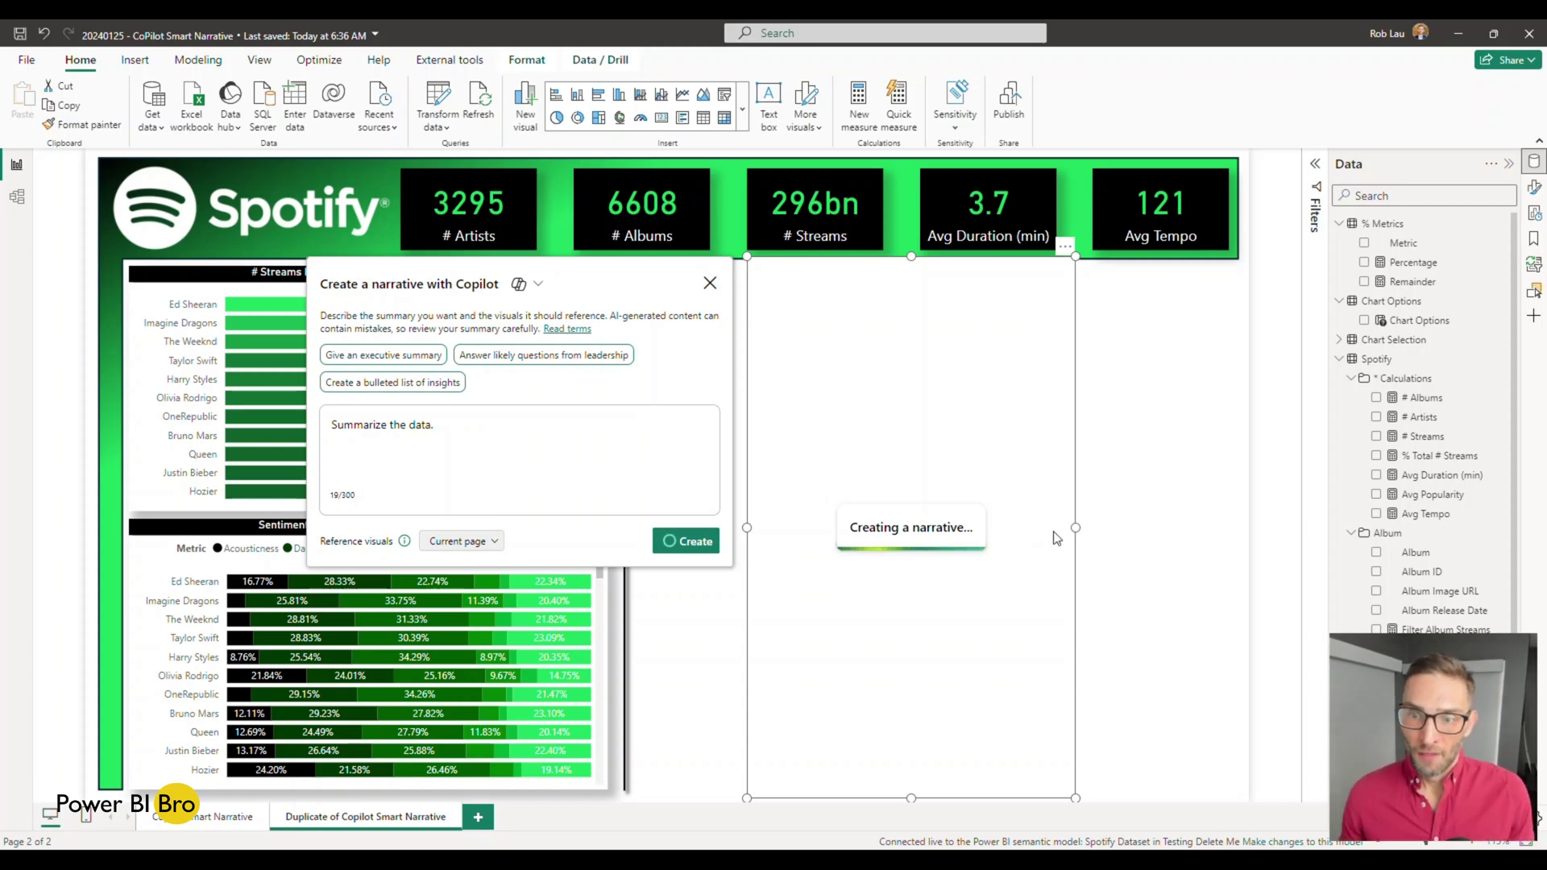
left_click_drag(1074, 529, 1238, 528)
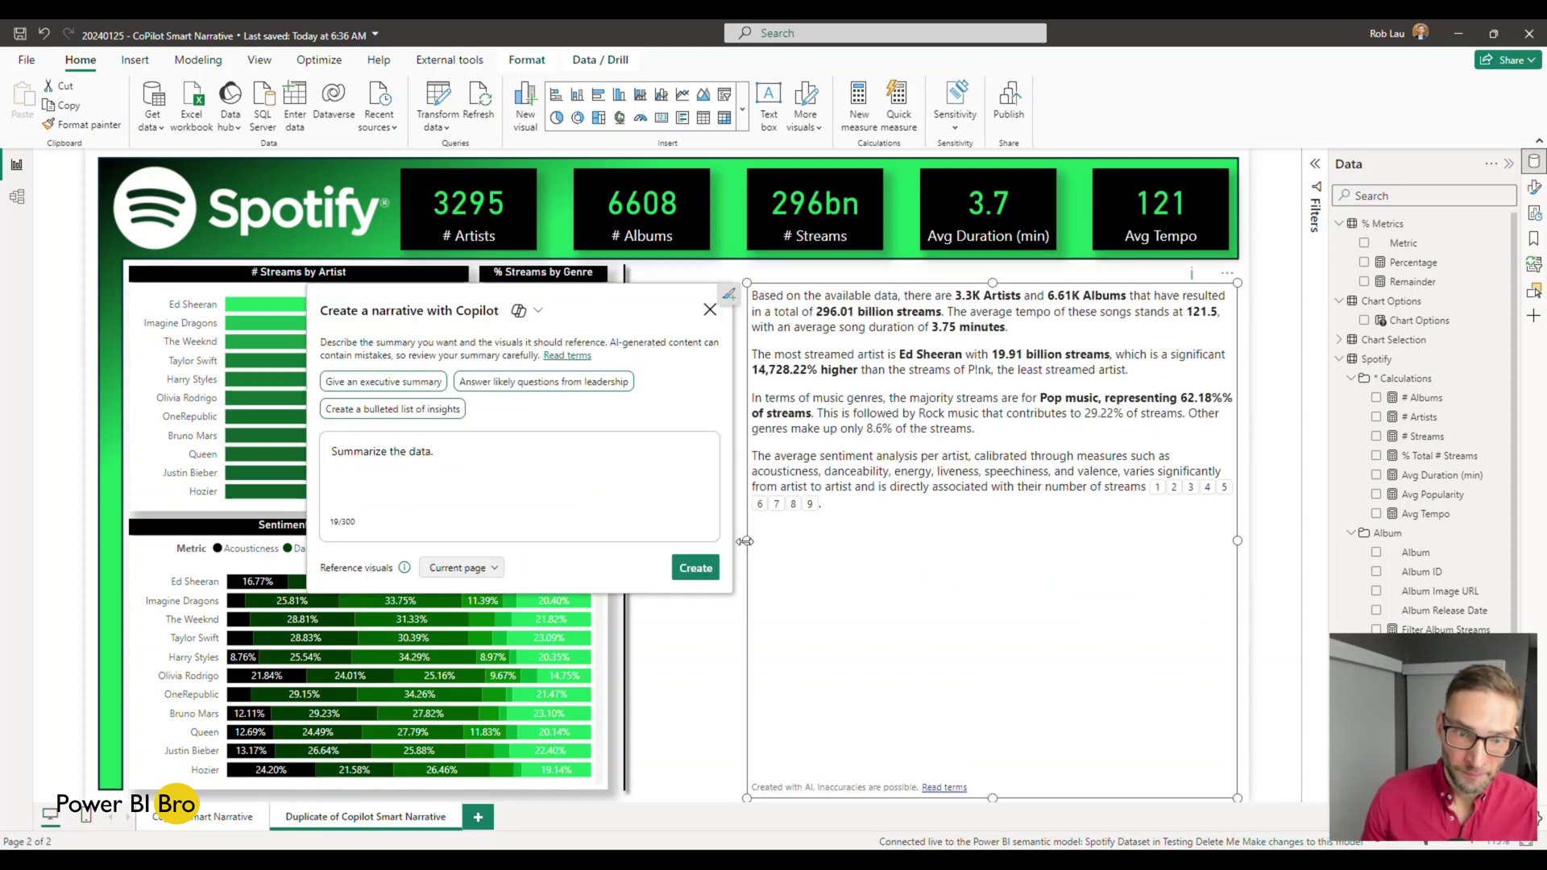
left_click(675, 533)
left_click(675, 533)
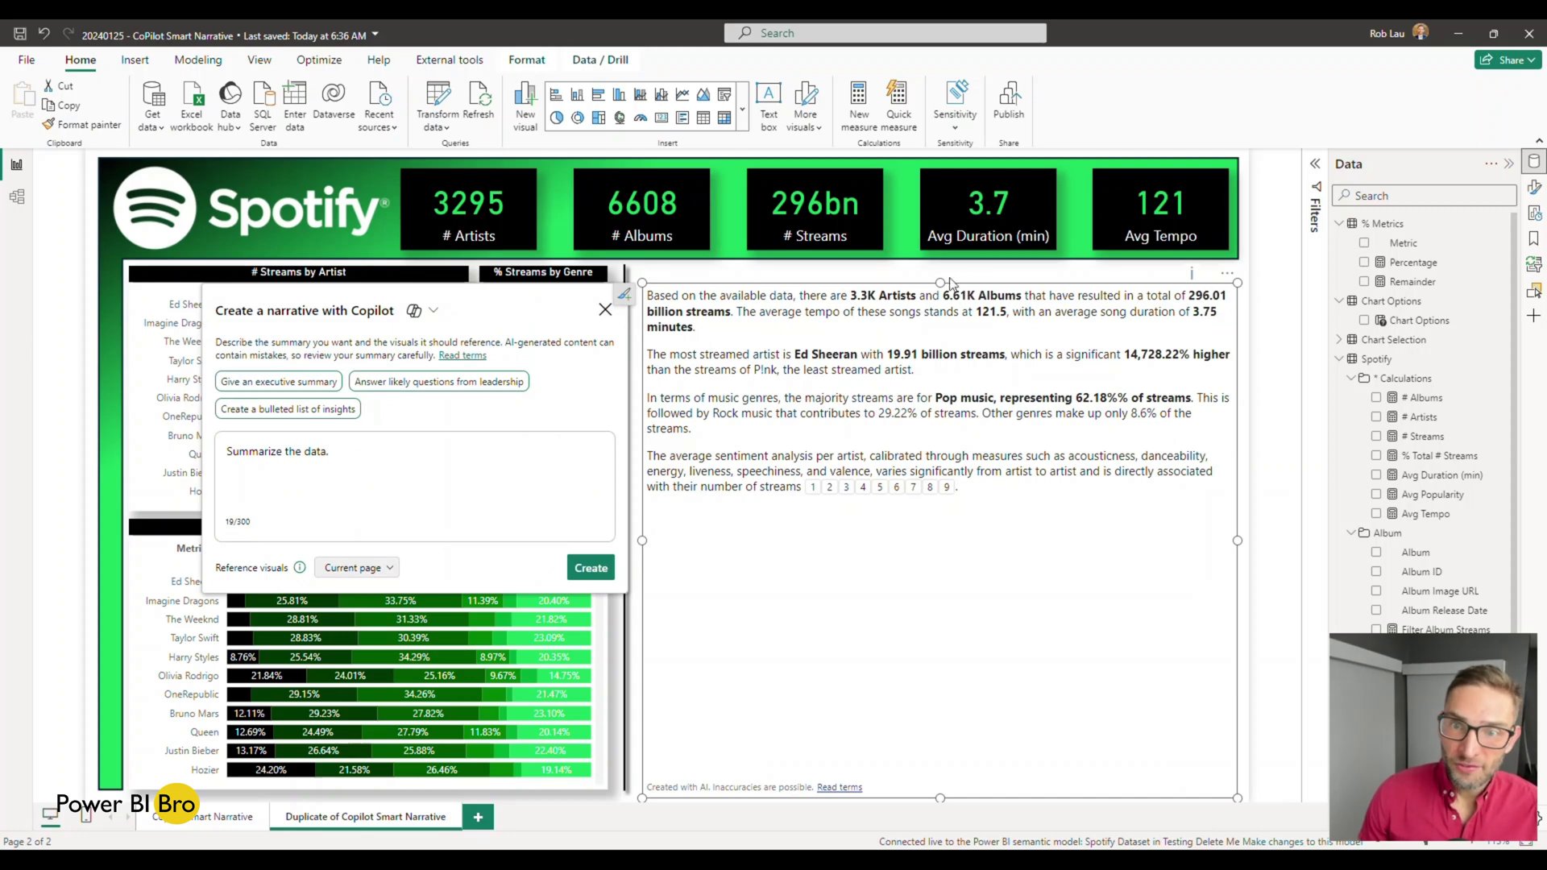
Align the narrative's top and bottom edges with the neighbouring charts.
left_click_drag(940, 282, 940, 266)
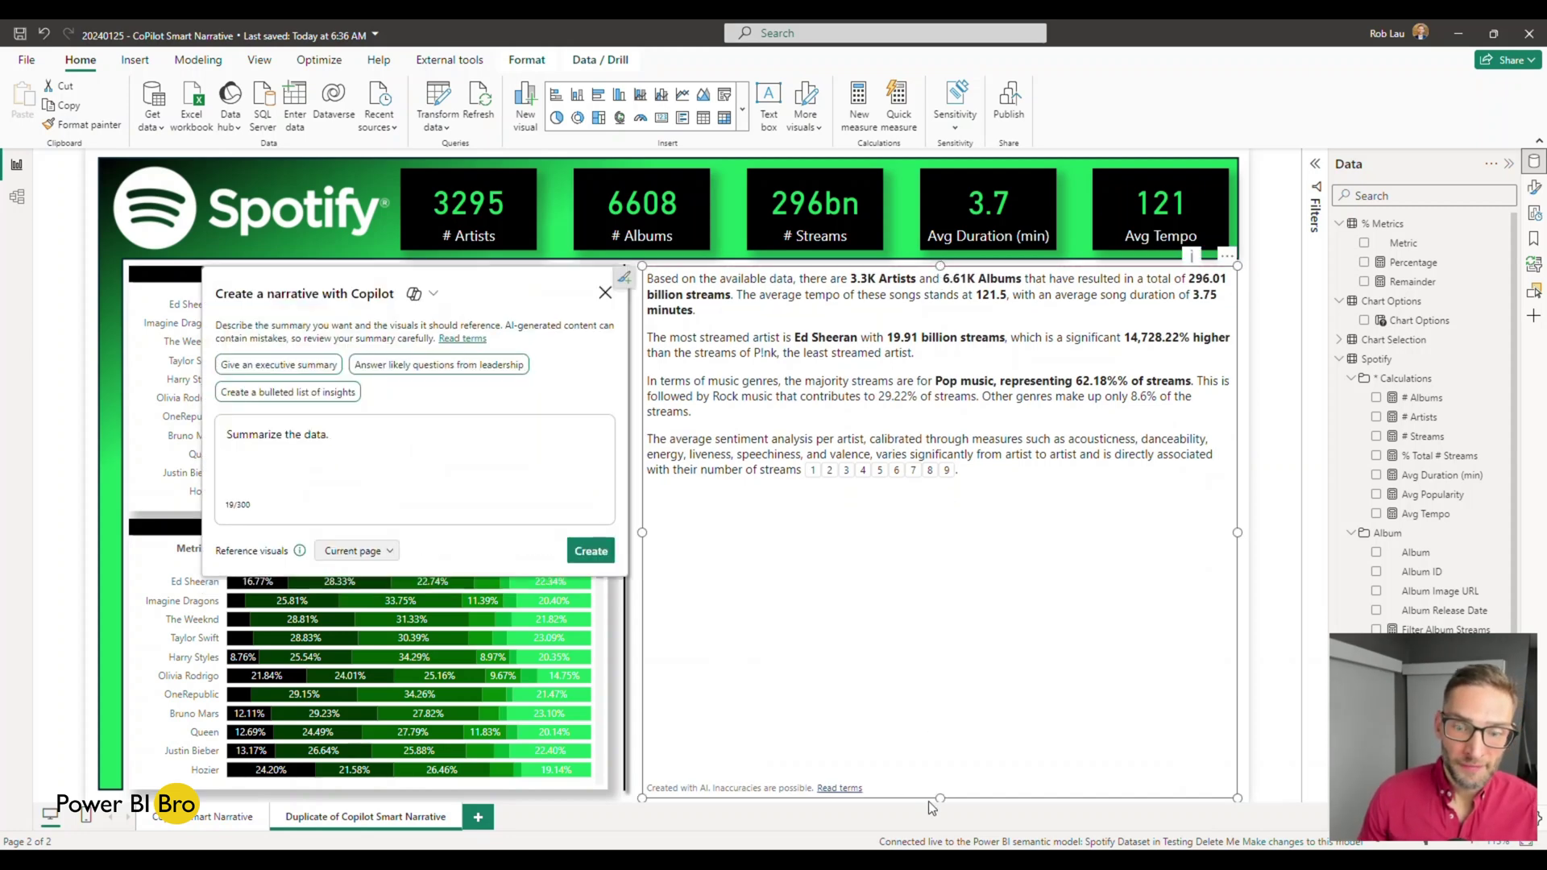
left_click_drag(939, 796, 938, 789)
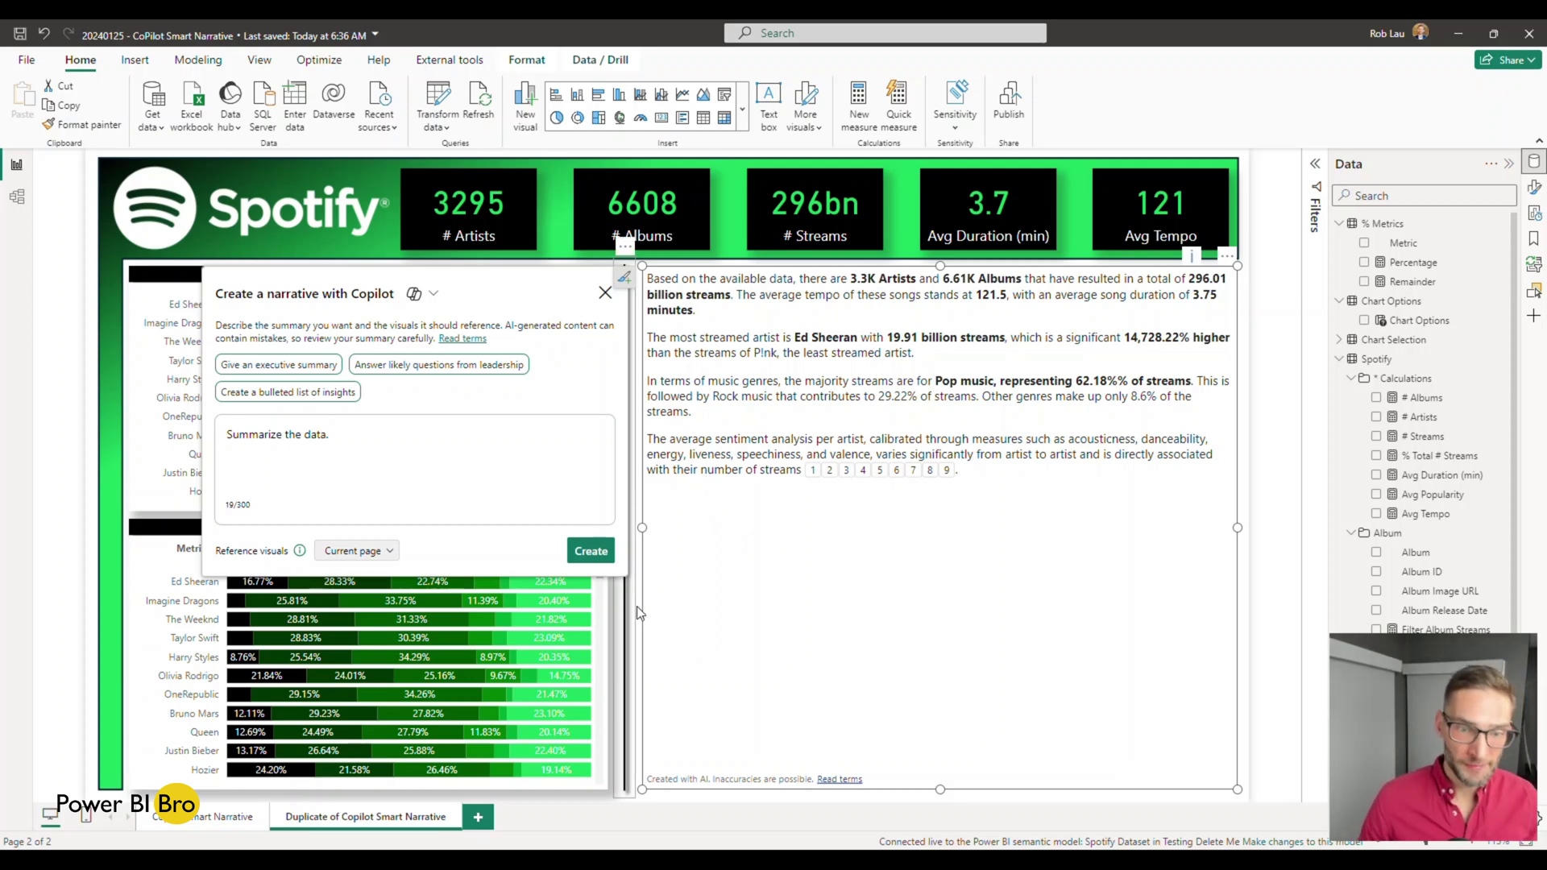
left_click(670, 796)
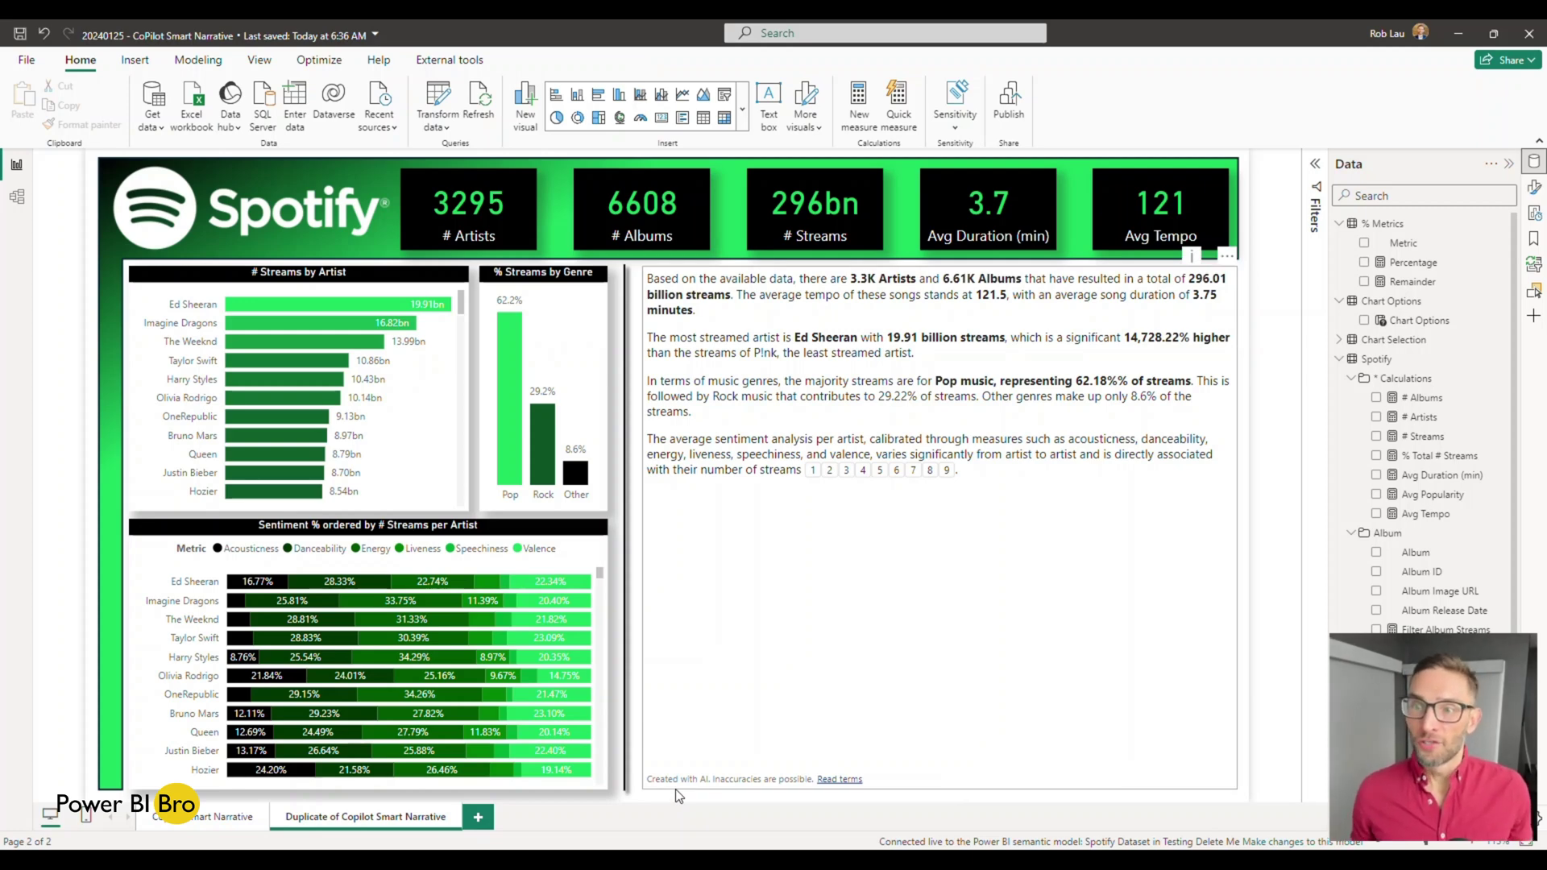
left_click(953, 607)
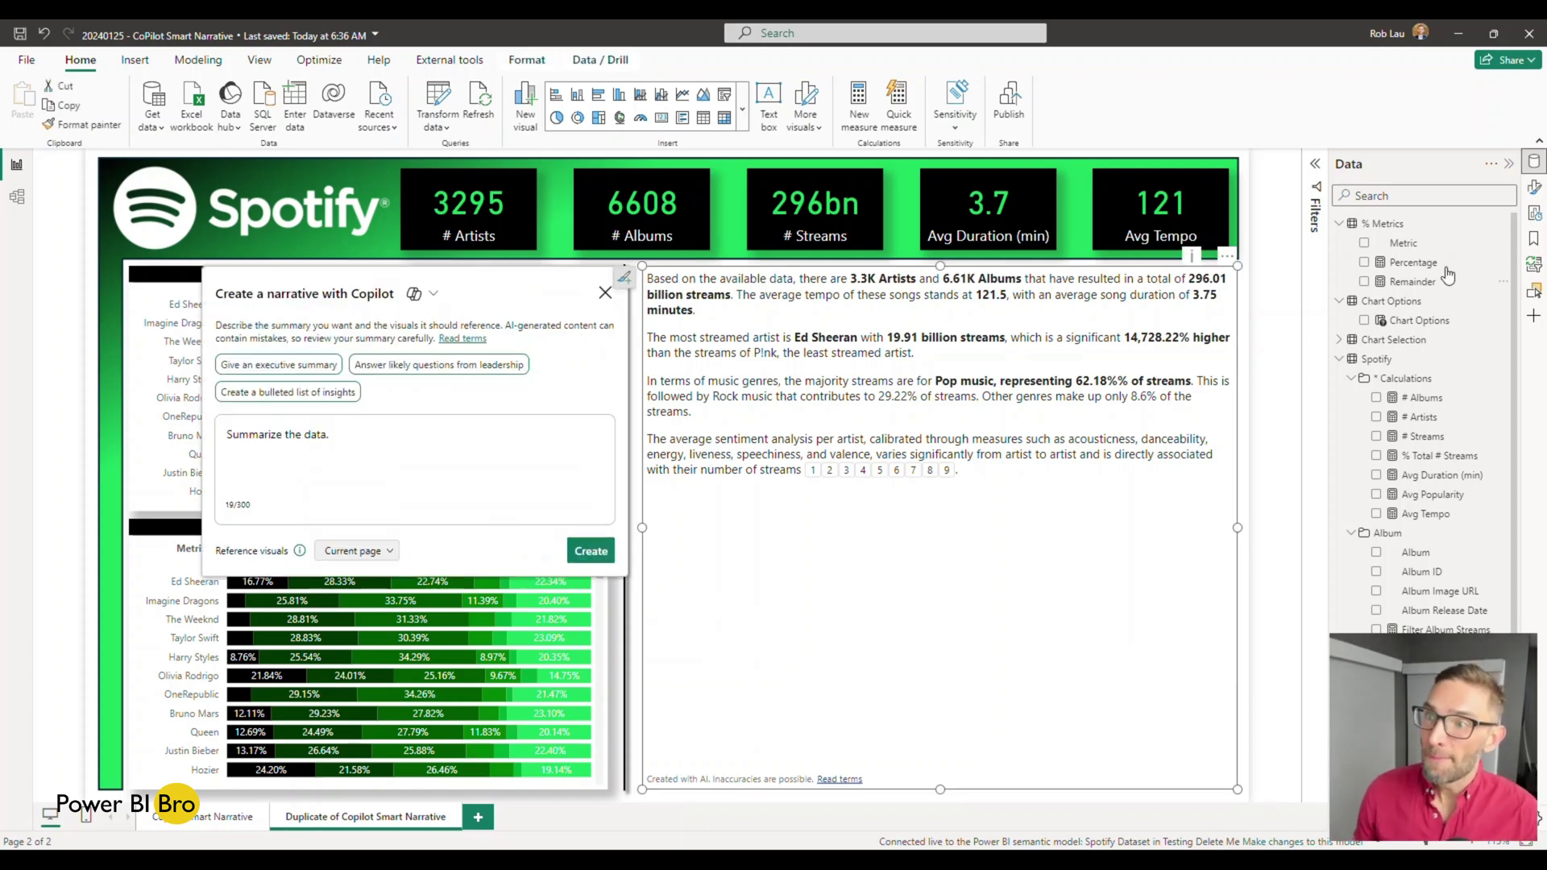
Add a shadow to the narrative visual.
left_click(1535, 189)
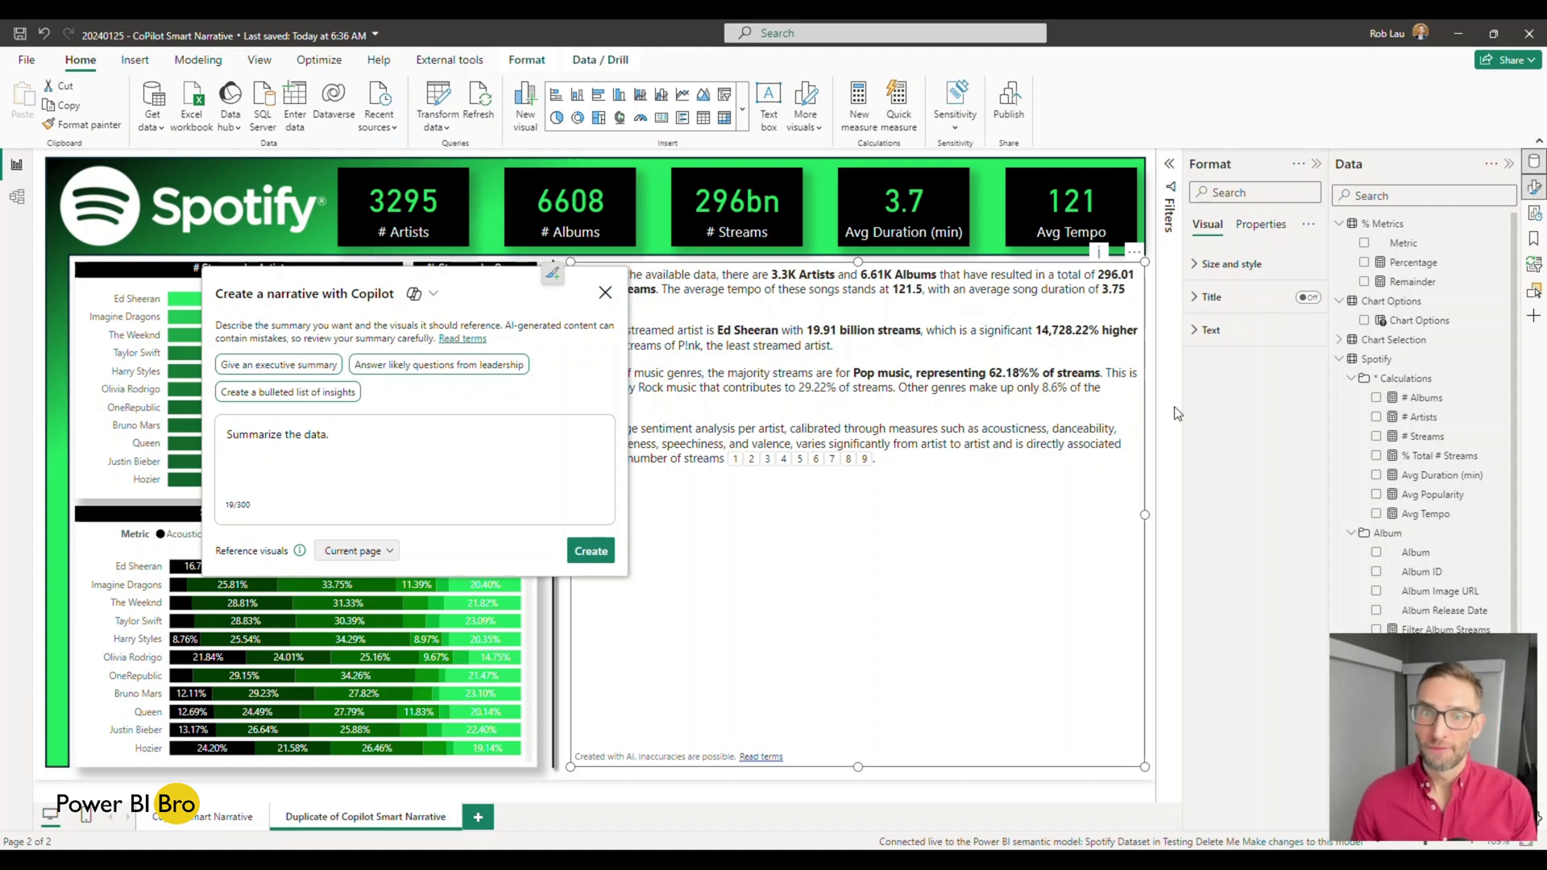
left_click(1230, 269)
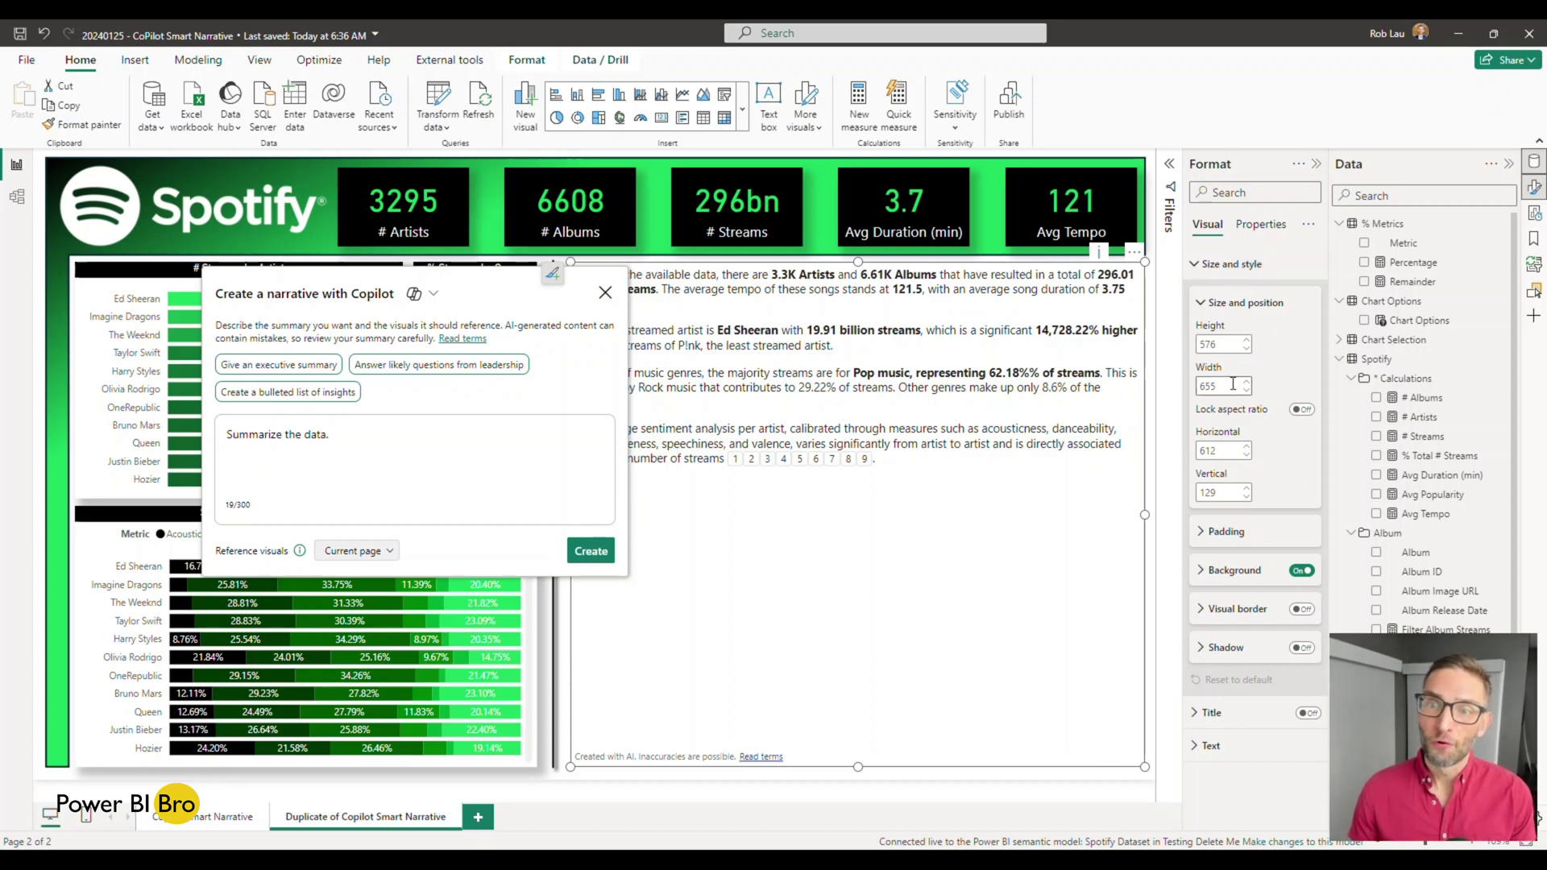
left_click(1301, 647)
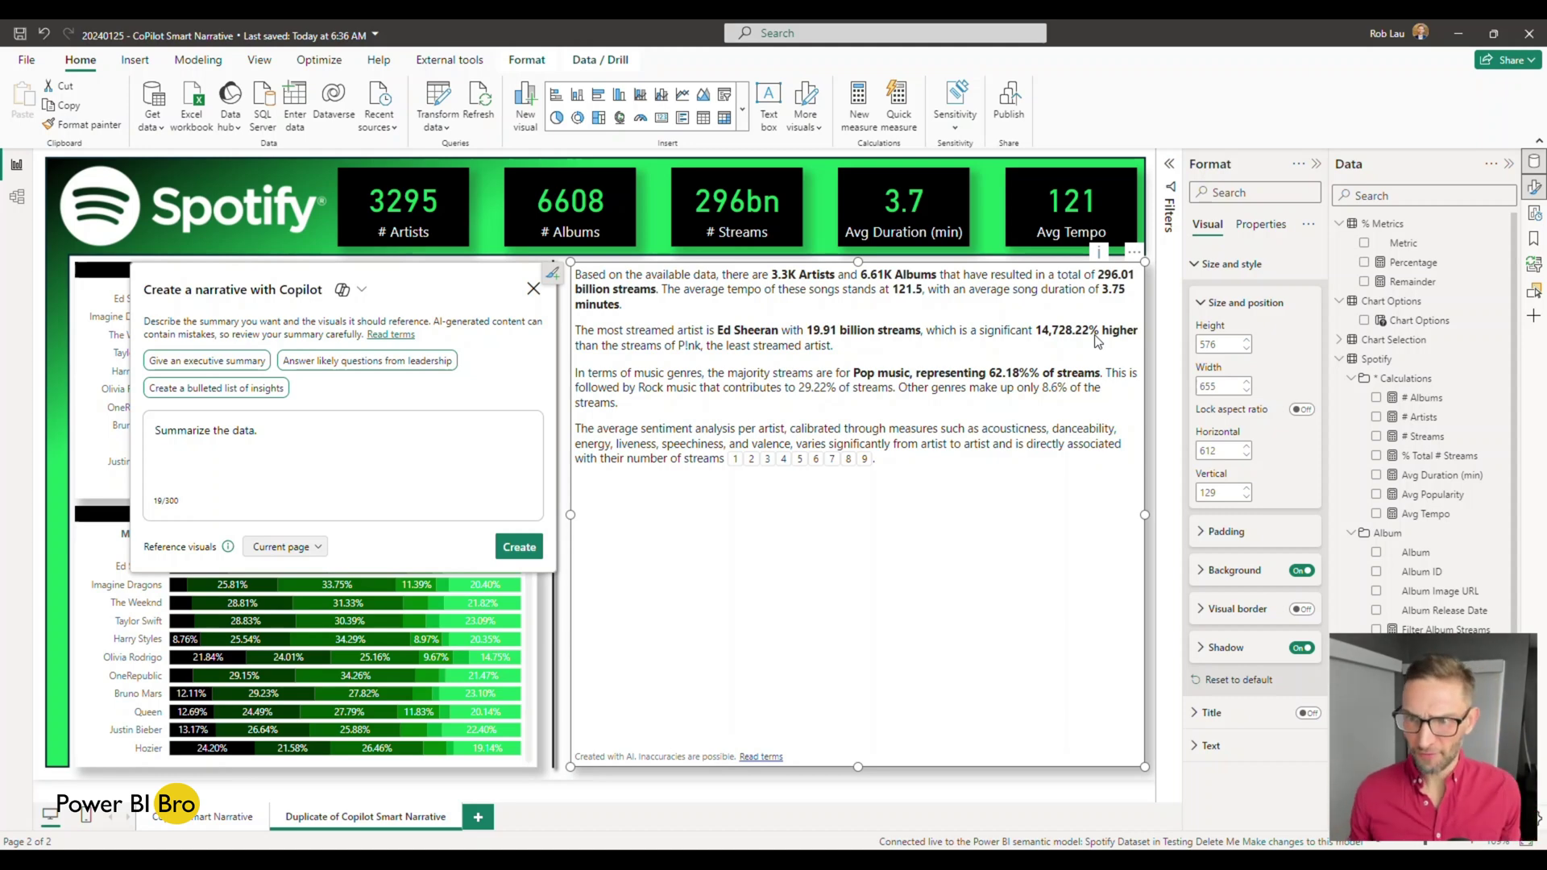
left_click(1231, 263)
Switch on the narrative visual's title, adding an 'Add visual title' placeholder.
left_click(1257, 297)
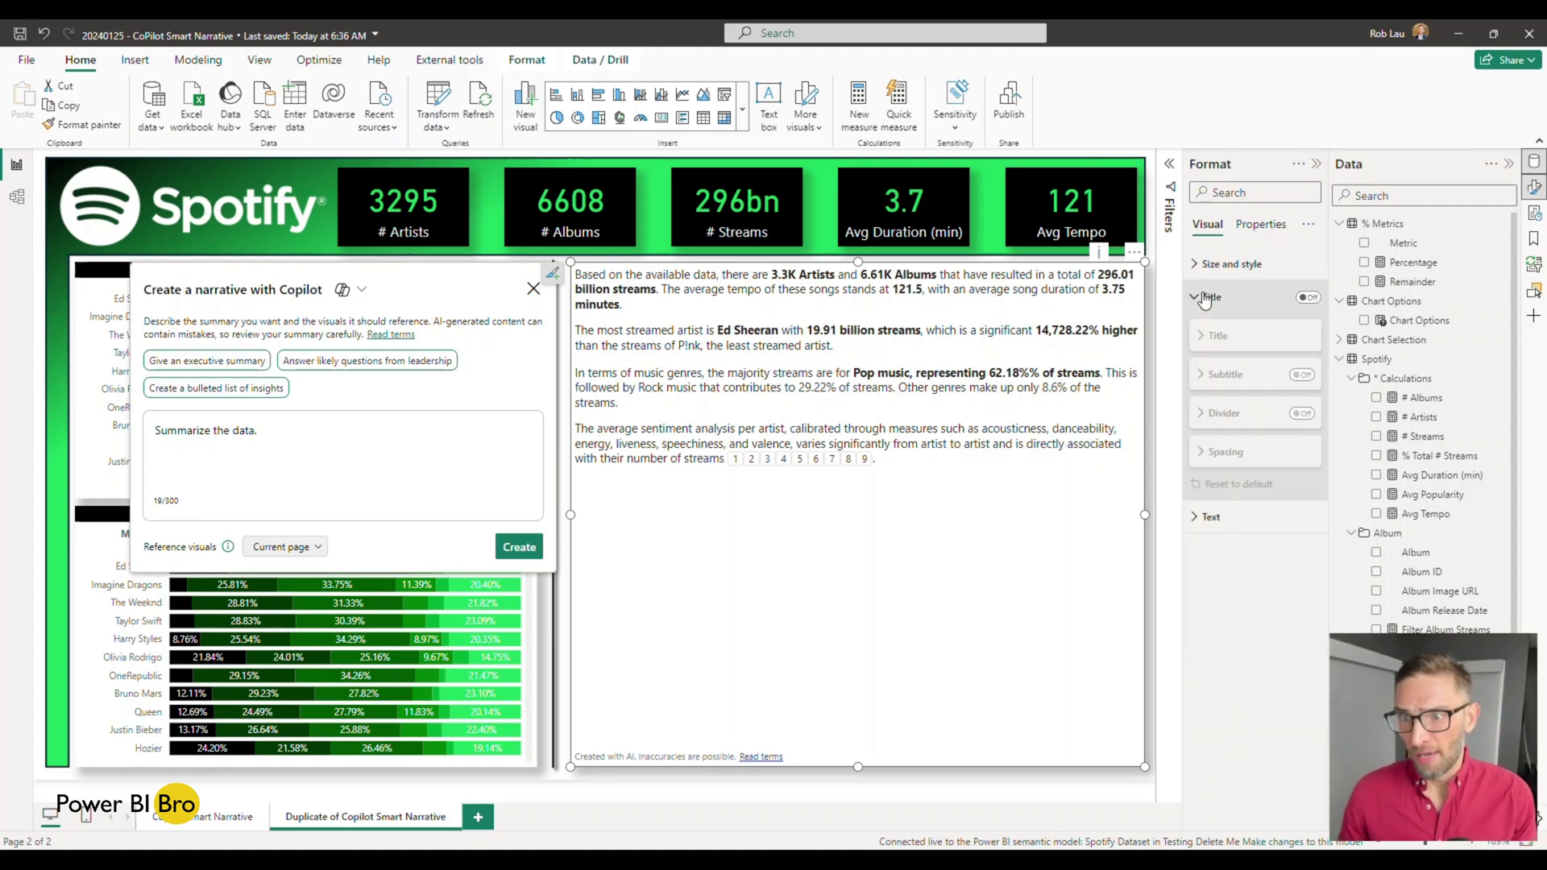
left_click(1309, 298)
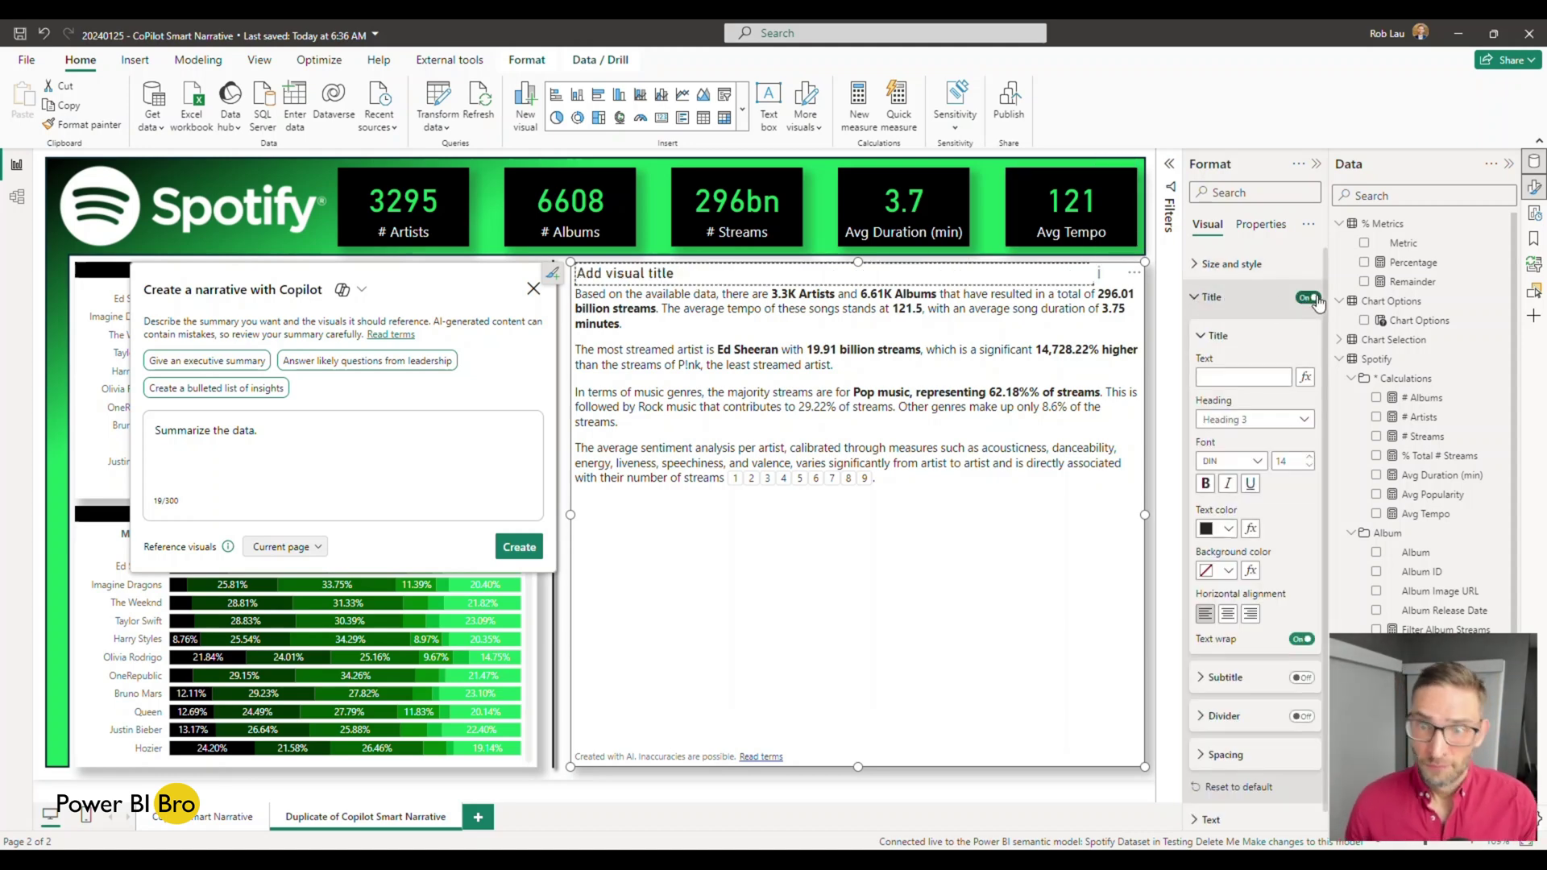
left_click(1211, 297)
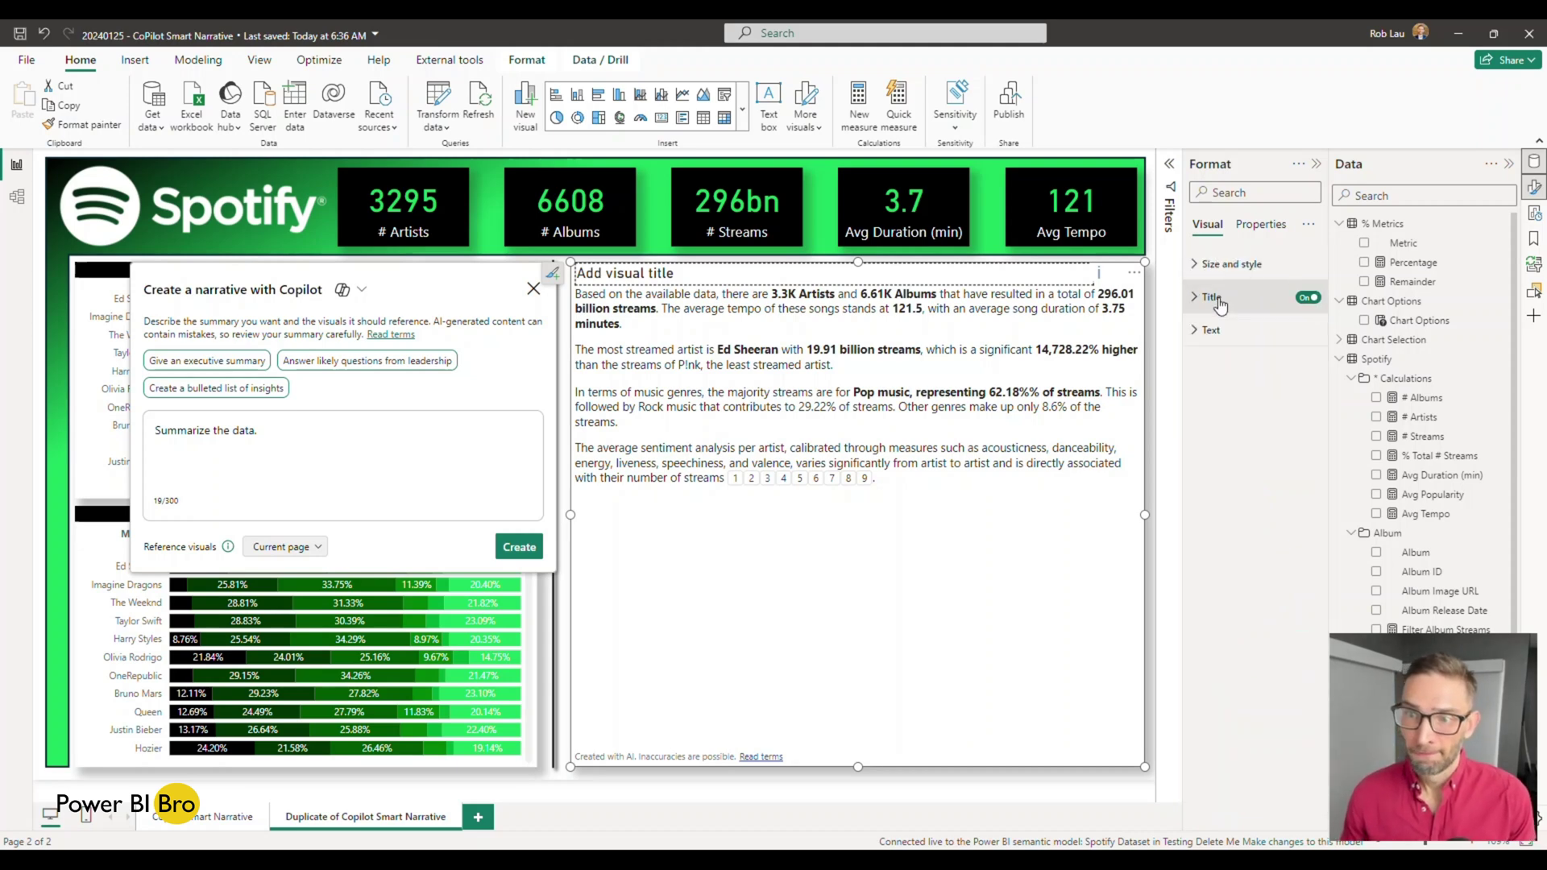
left_click(1215, 331)
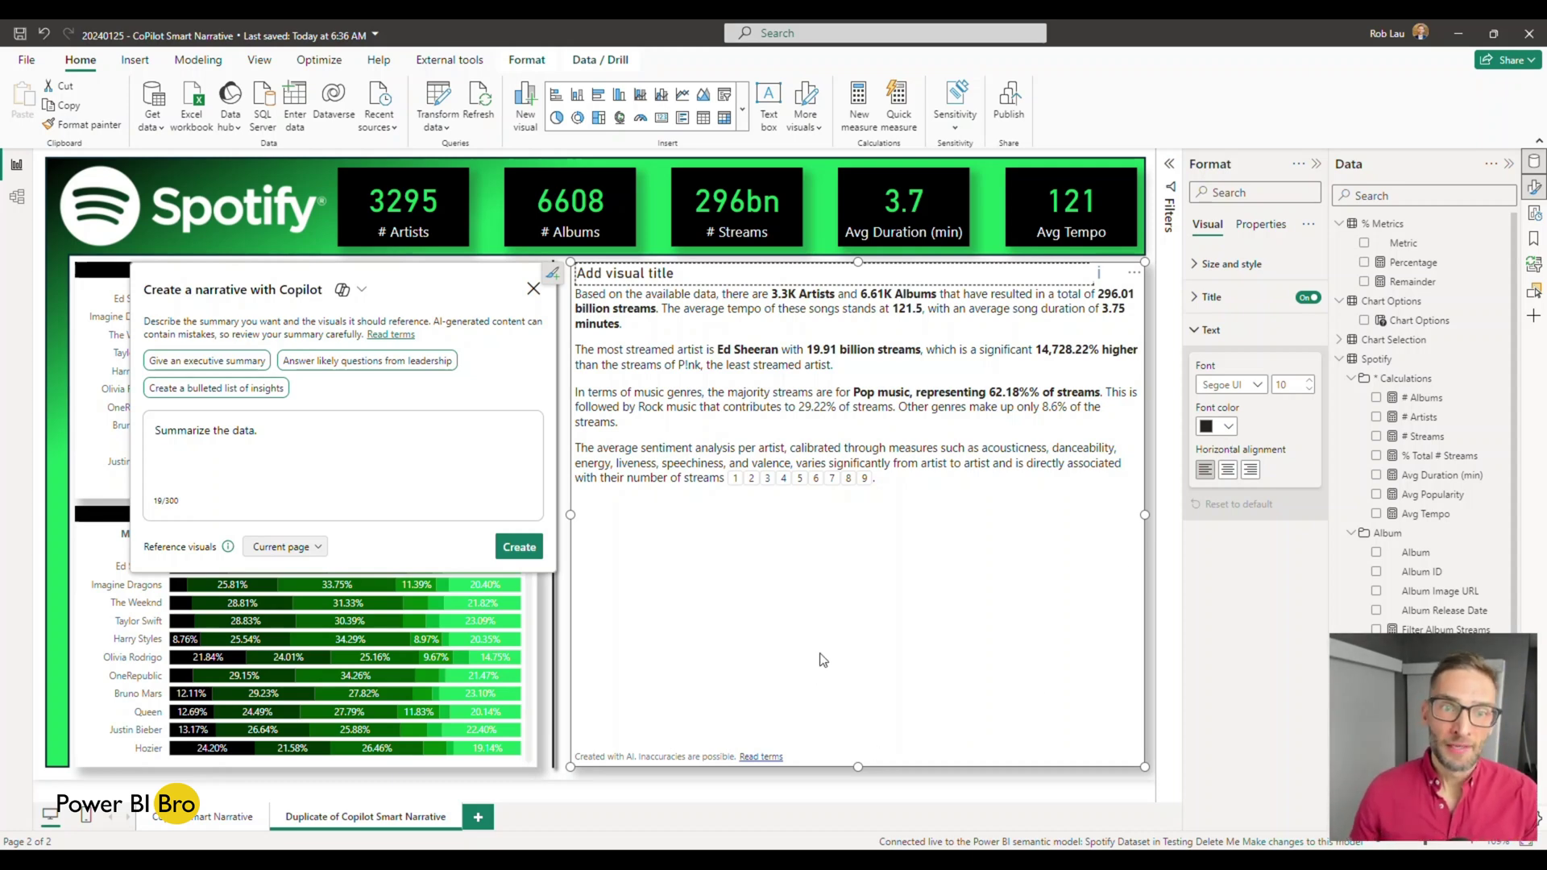
Give the narrative visual a black background and white text.
left_click(659, 792)
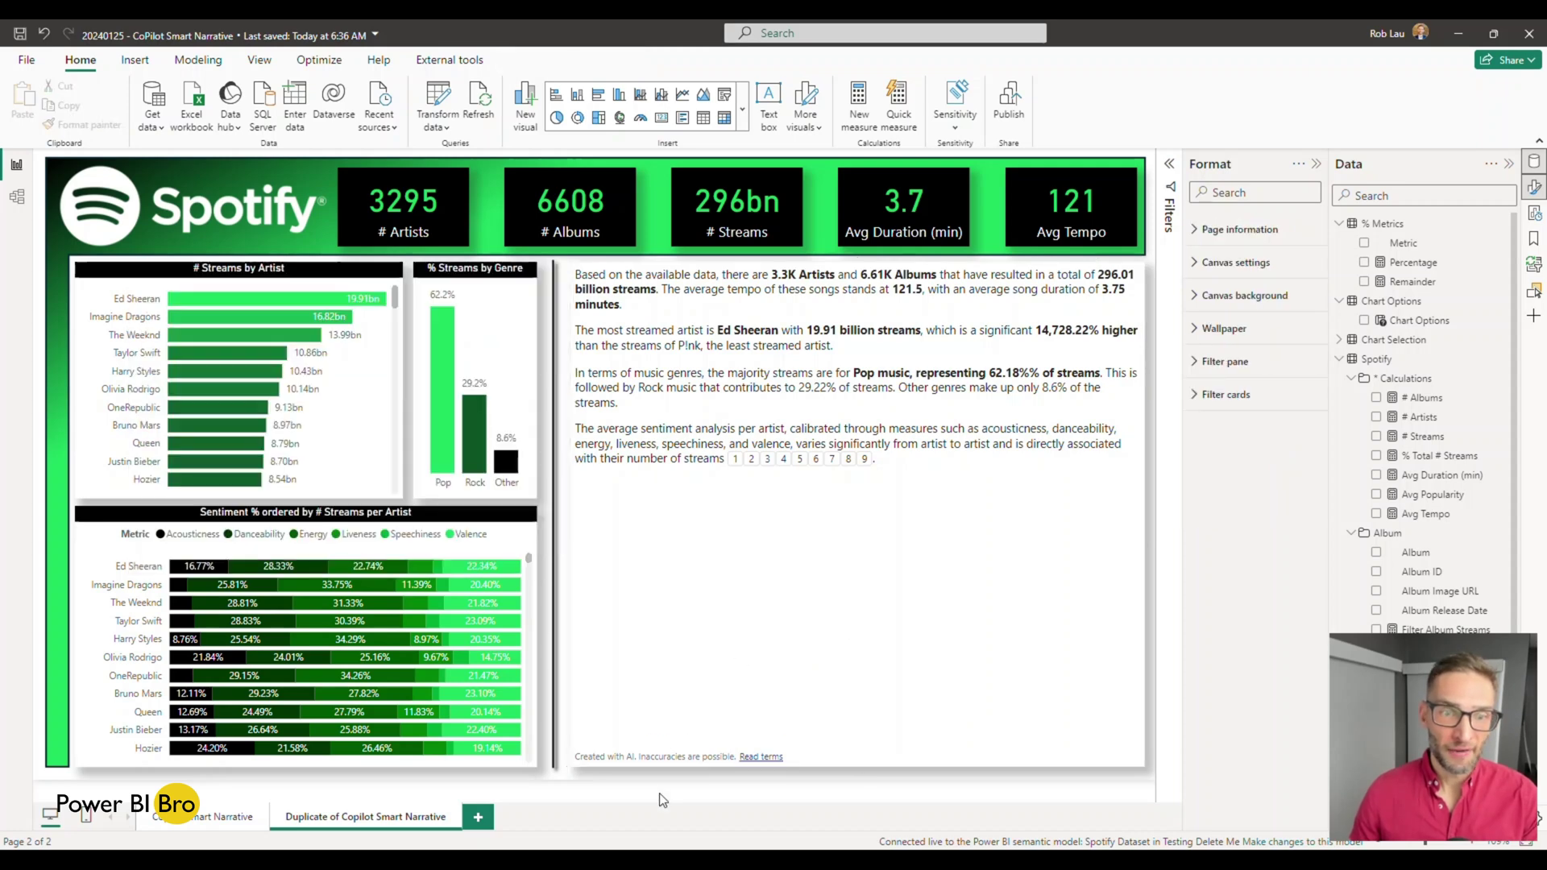
left_click(724, 641)
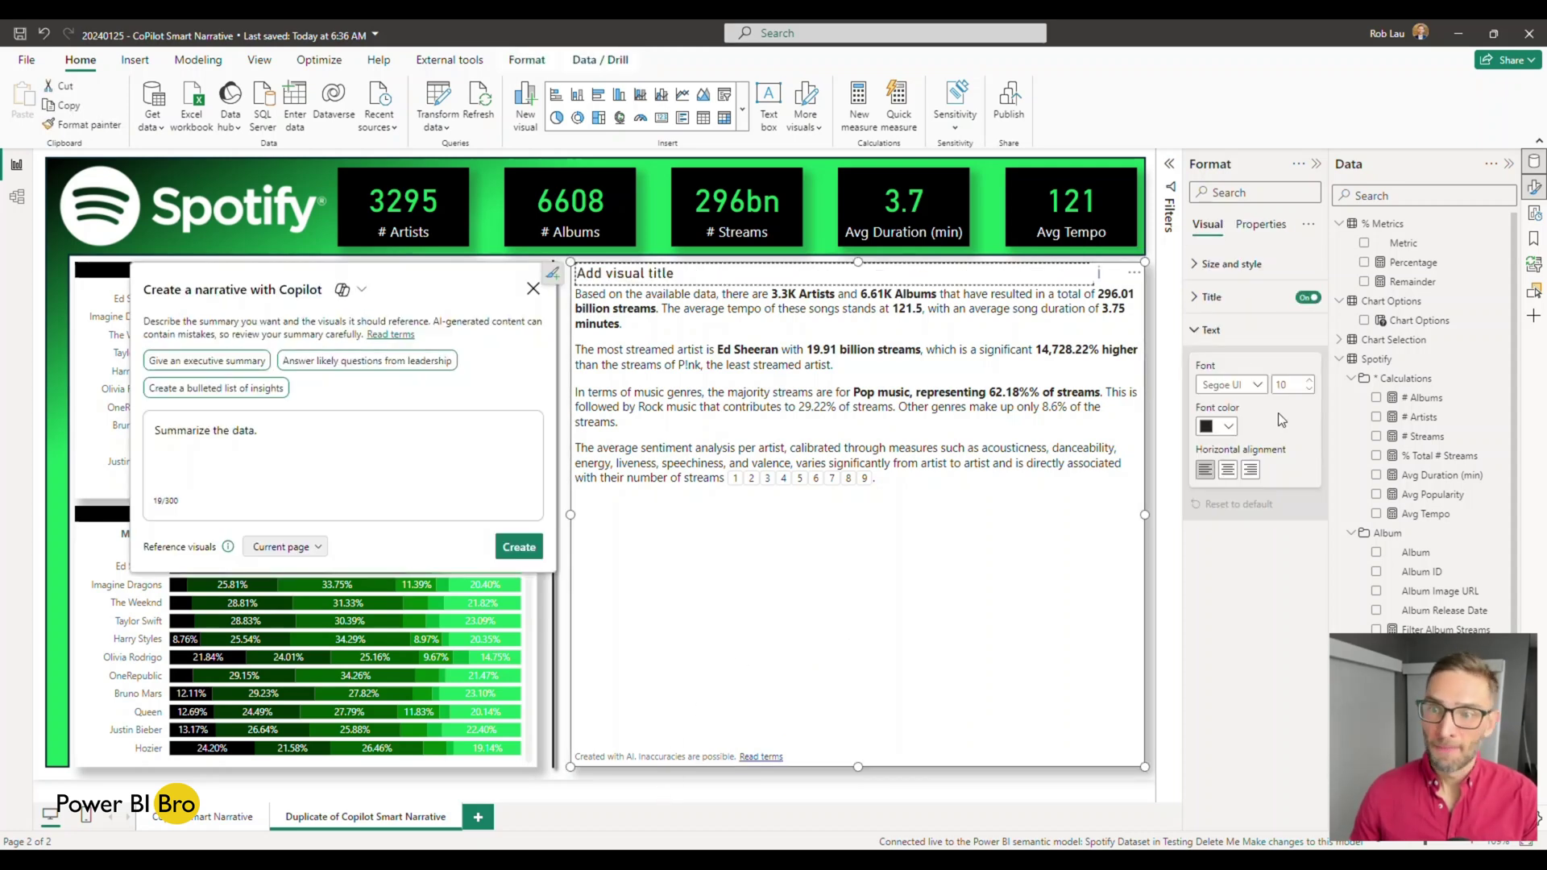
left_click(1220, 263)
left_click(1230, 572)
scroll(1230, 579, "down", 1)
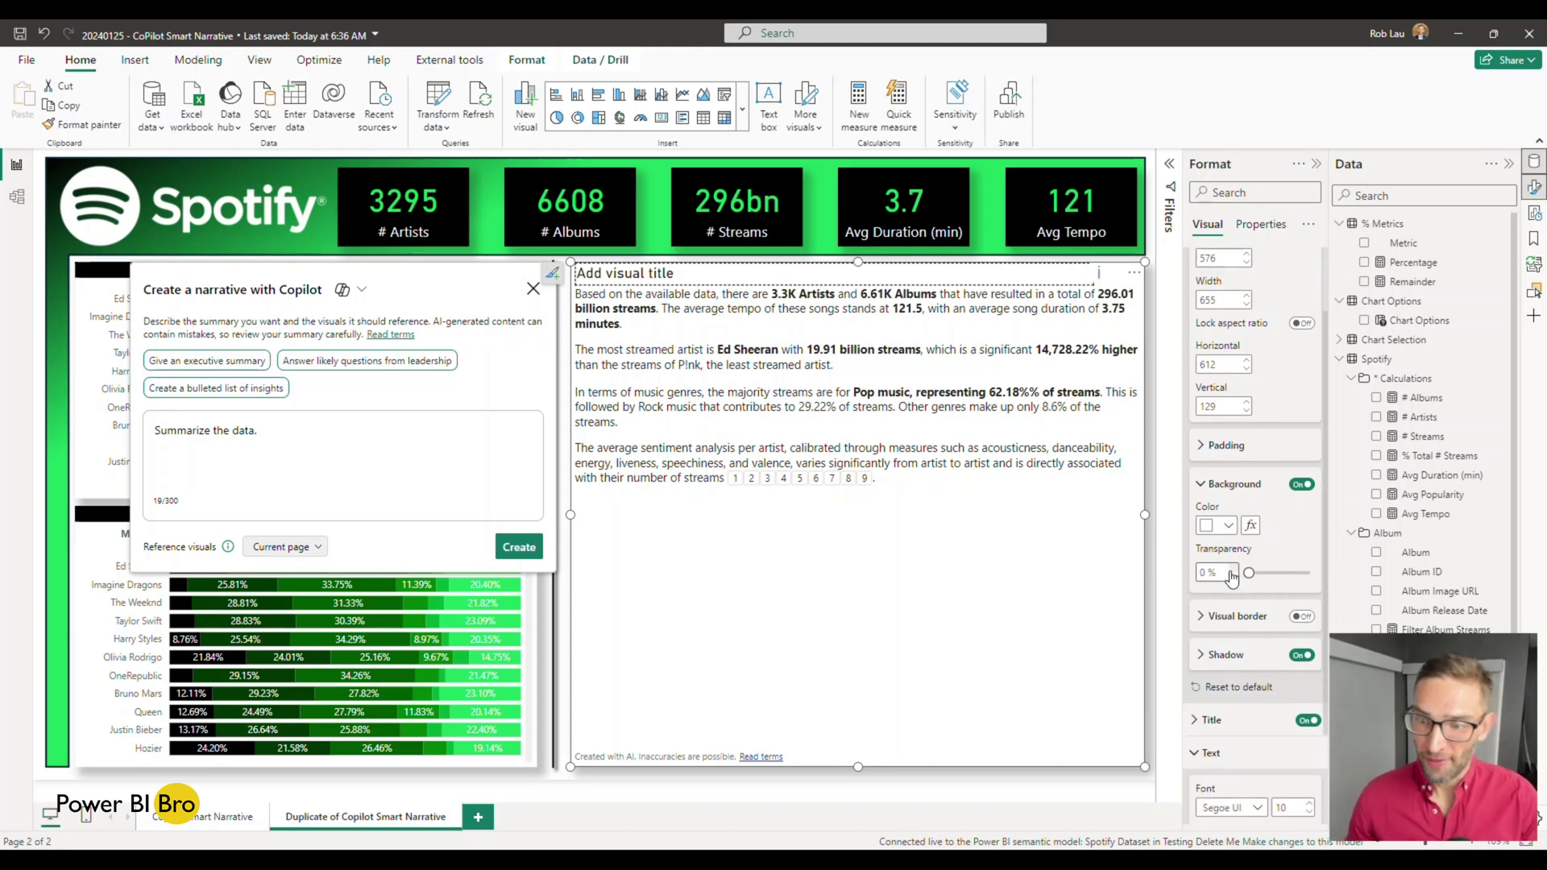
left_click(1228, 527)
left_click(1236, 582)
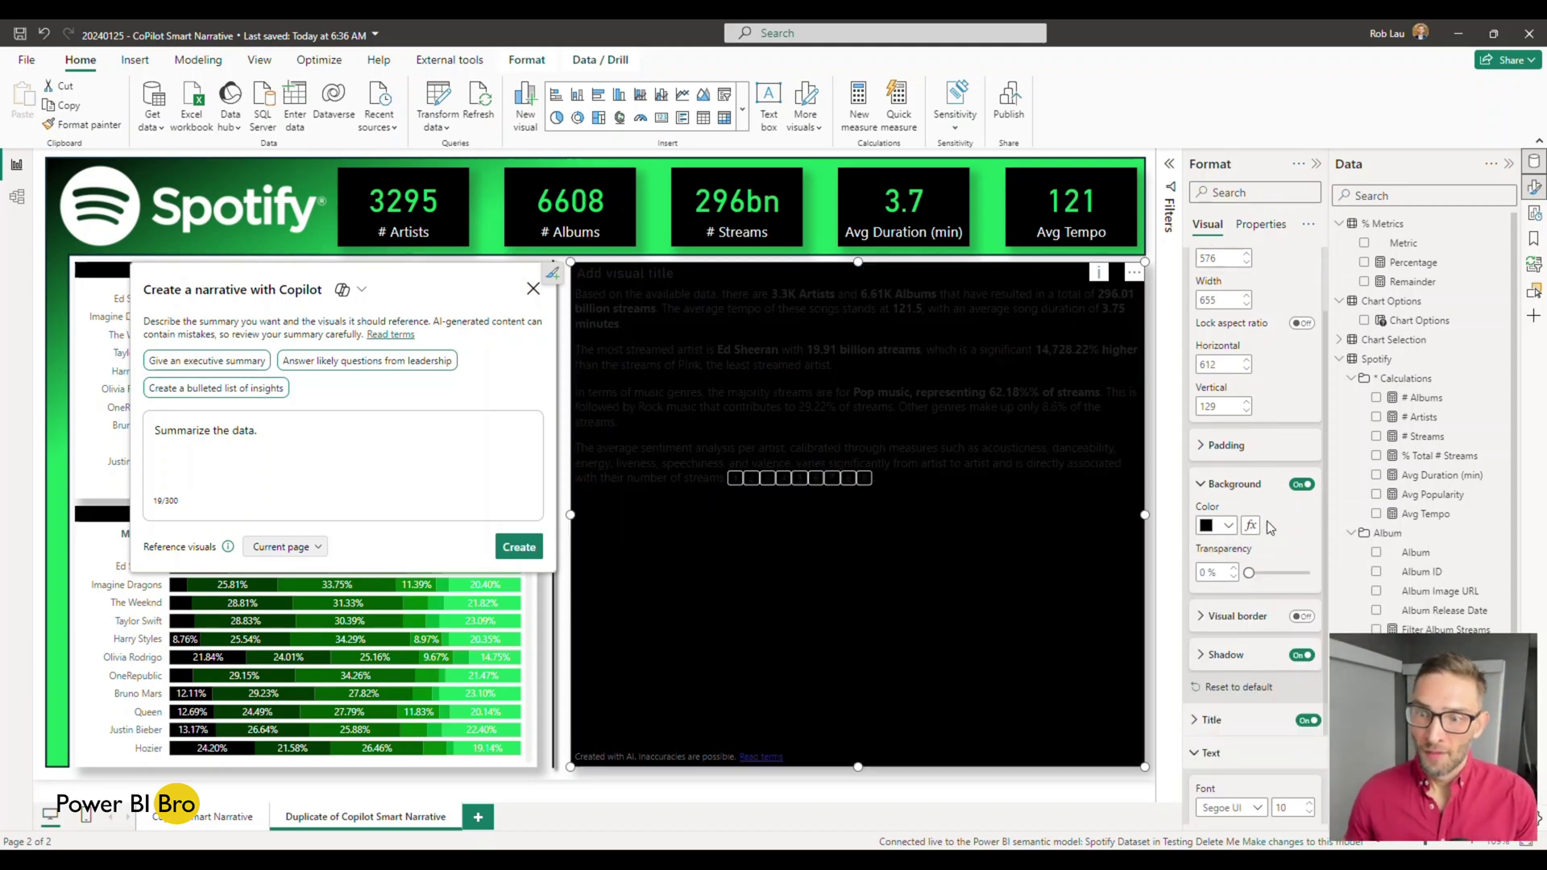
scroll(1238, 597, "down", 2)
left_click(1231, 732)
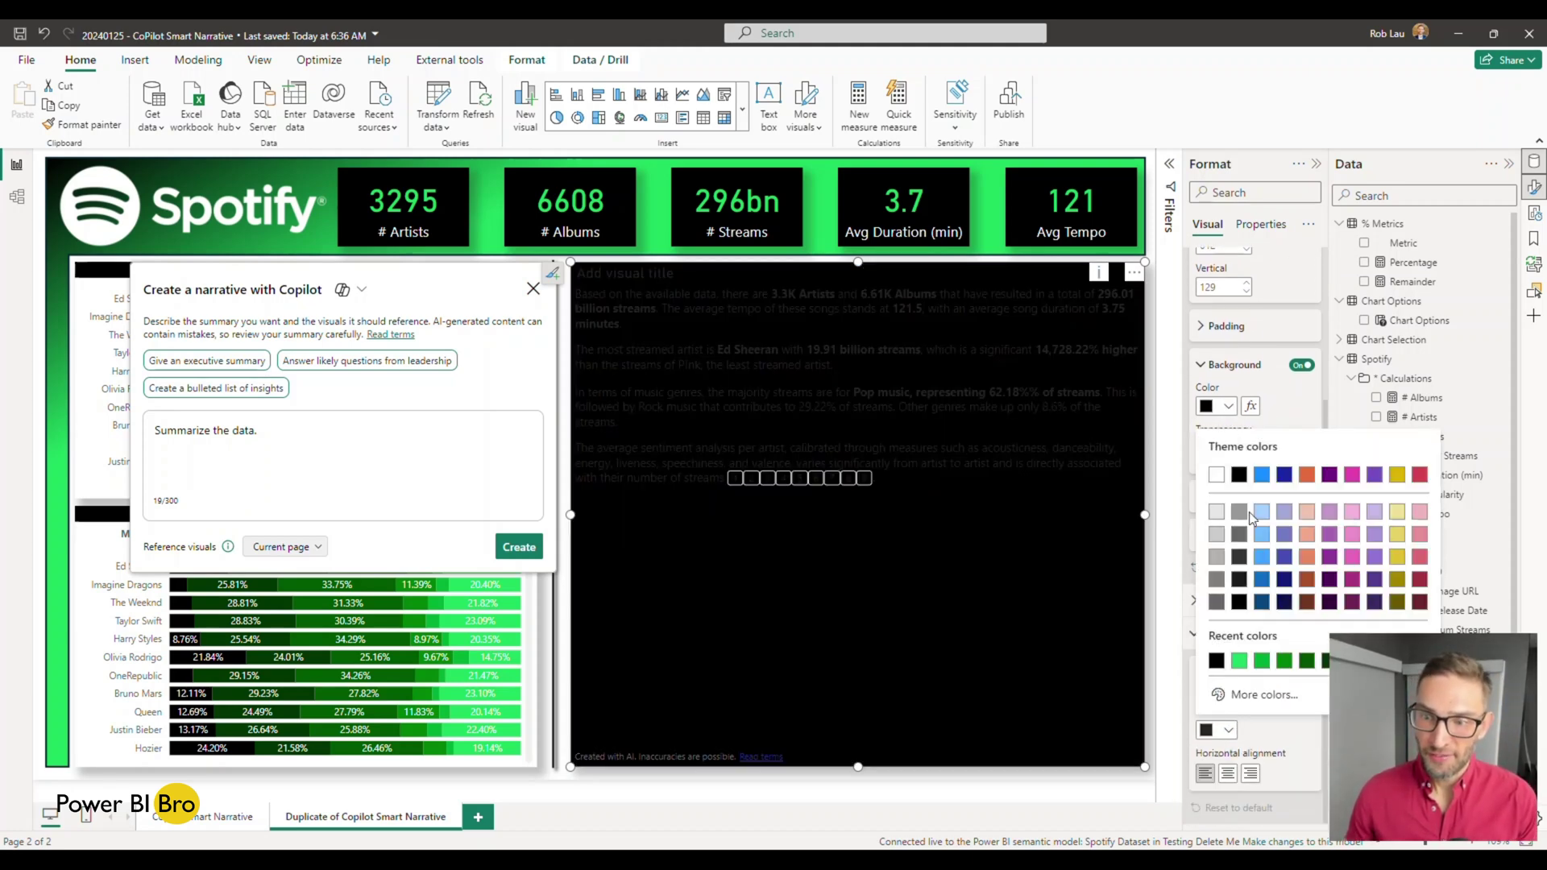
left_click(1217, 482)
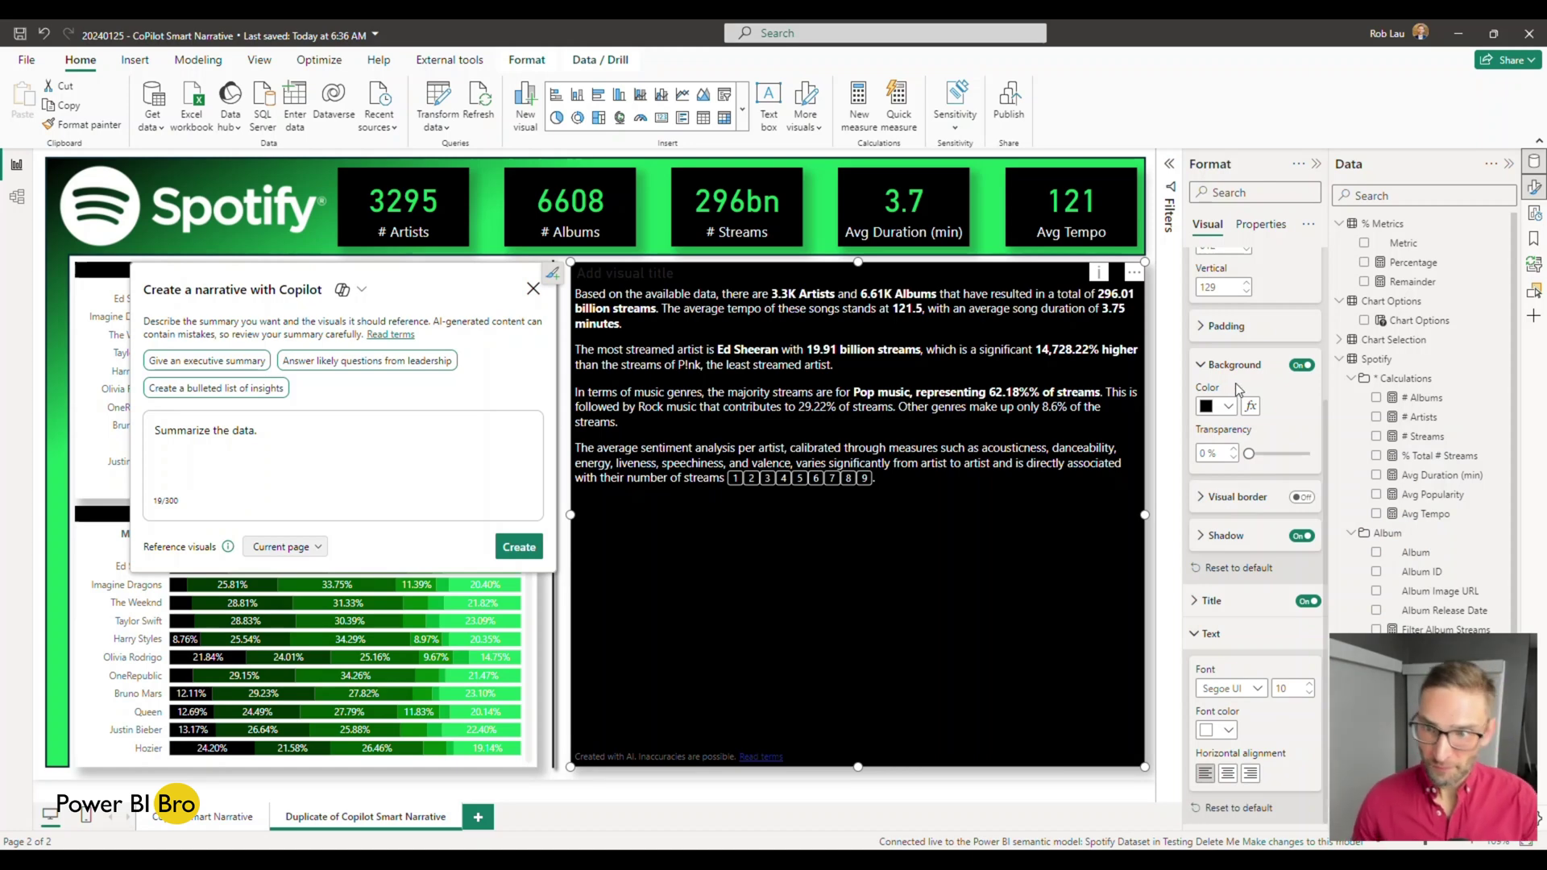
Style the title bar bright green with black, size 10, bold, centred text.
left_click(1216, 600)
scroll(1235, 566, "down", 2)
scroll(1235, 564, "down", 2)
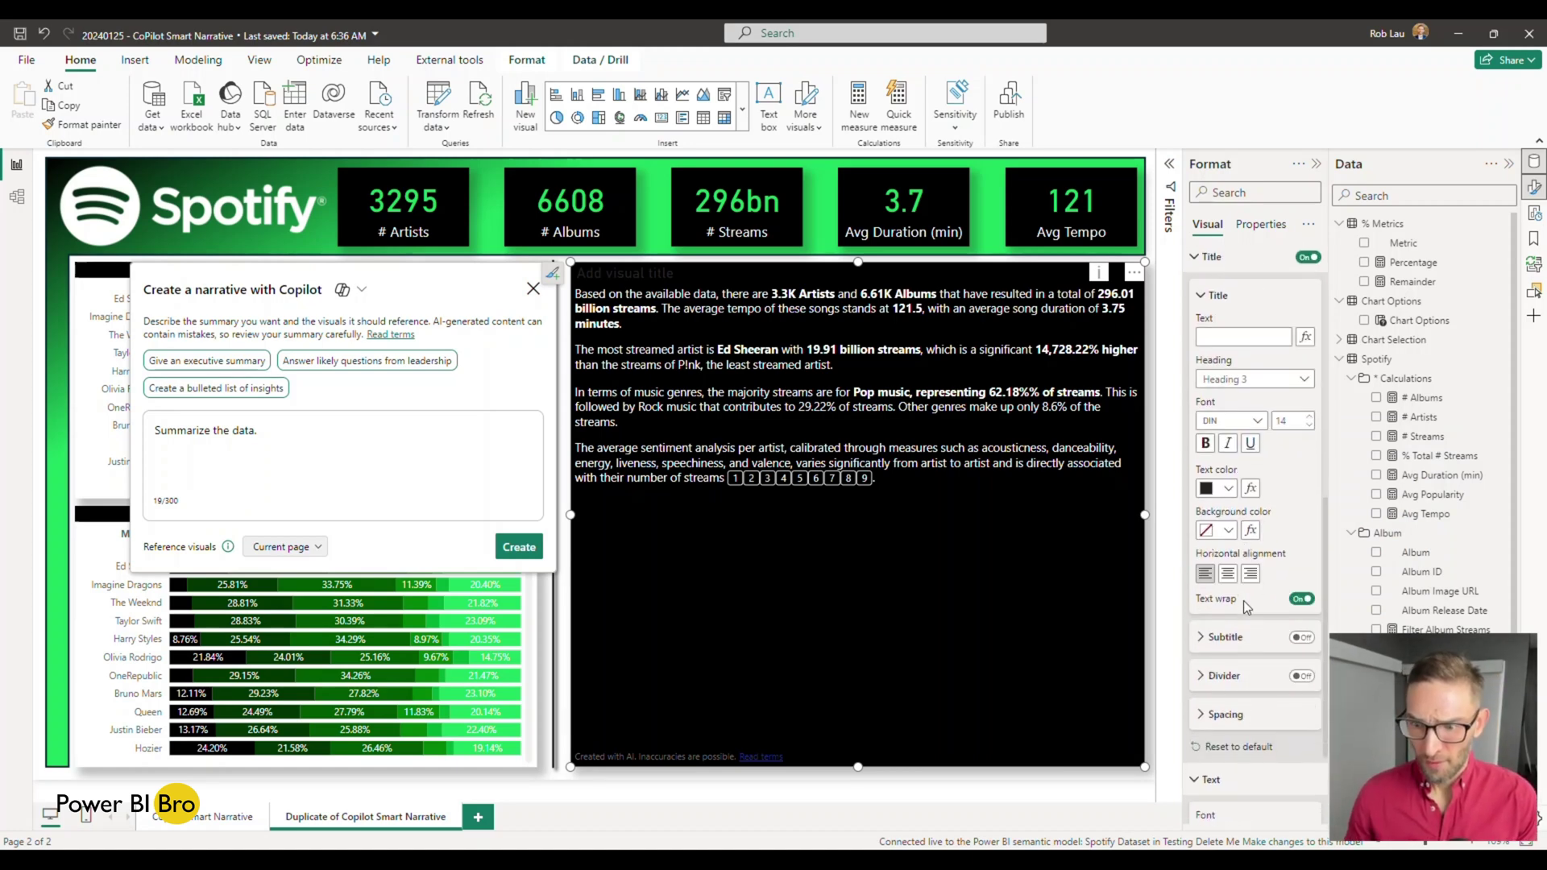
left_click(1228, 529)
left_click(1261, 420)
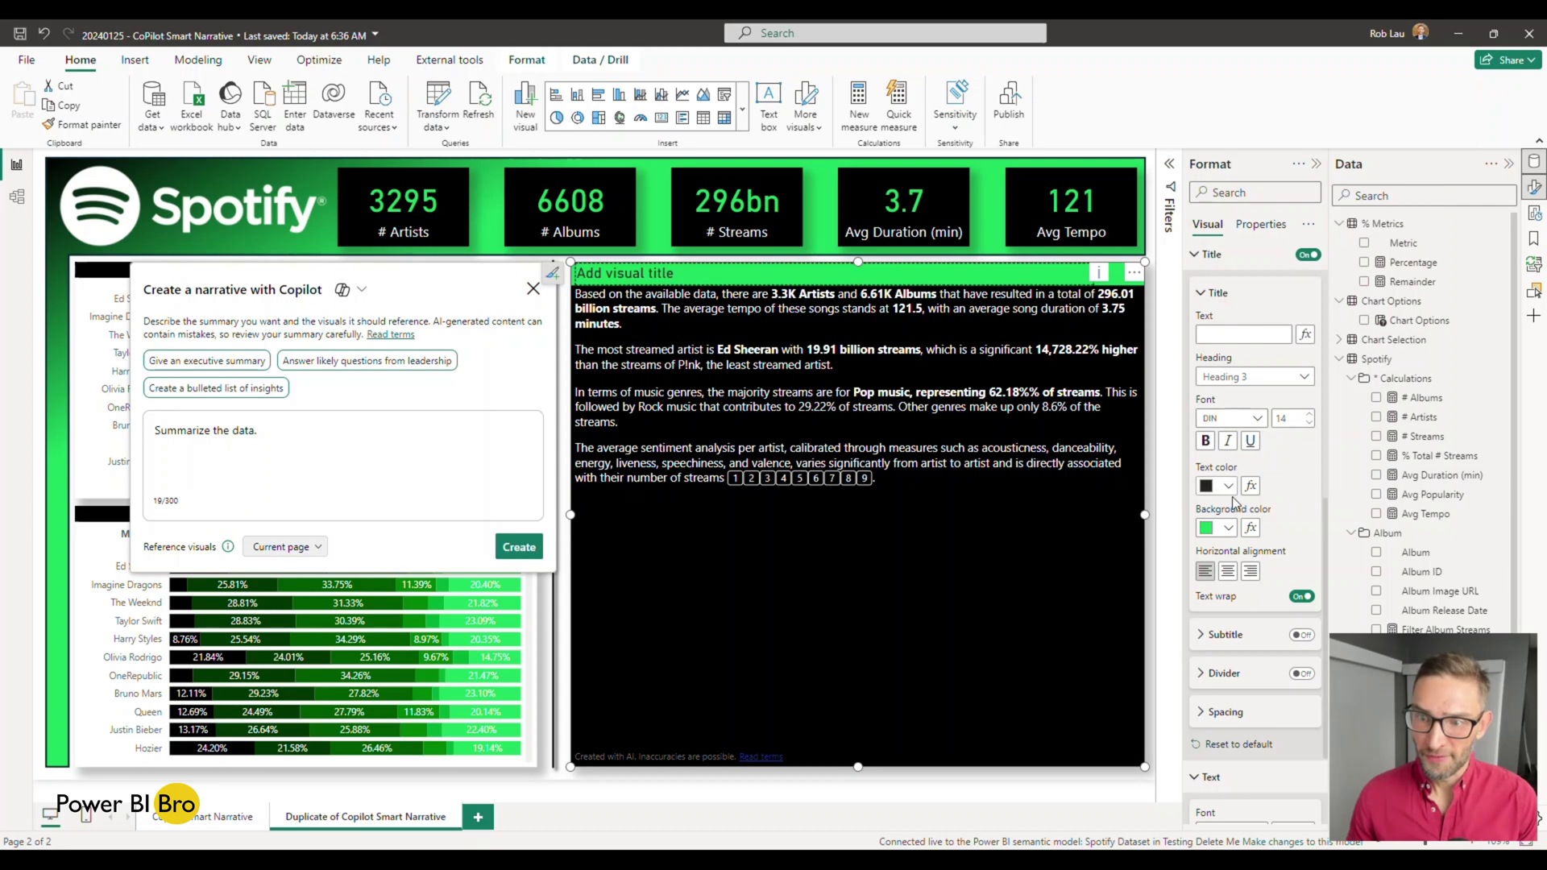
left_click(1228, 486)
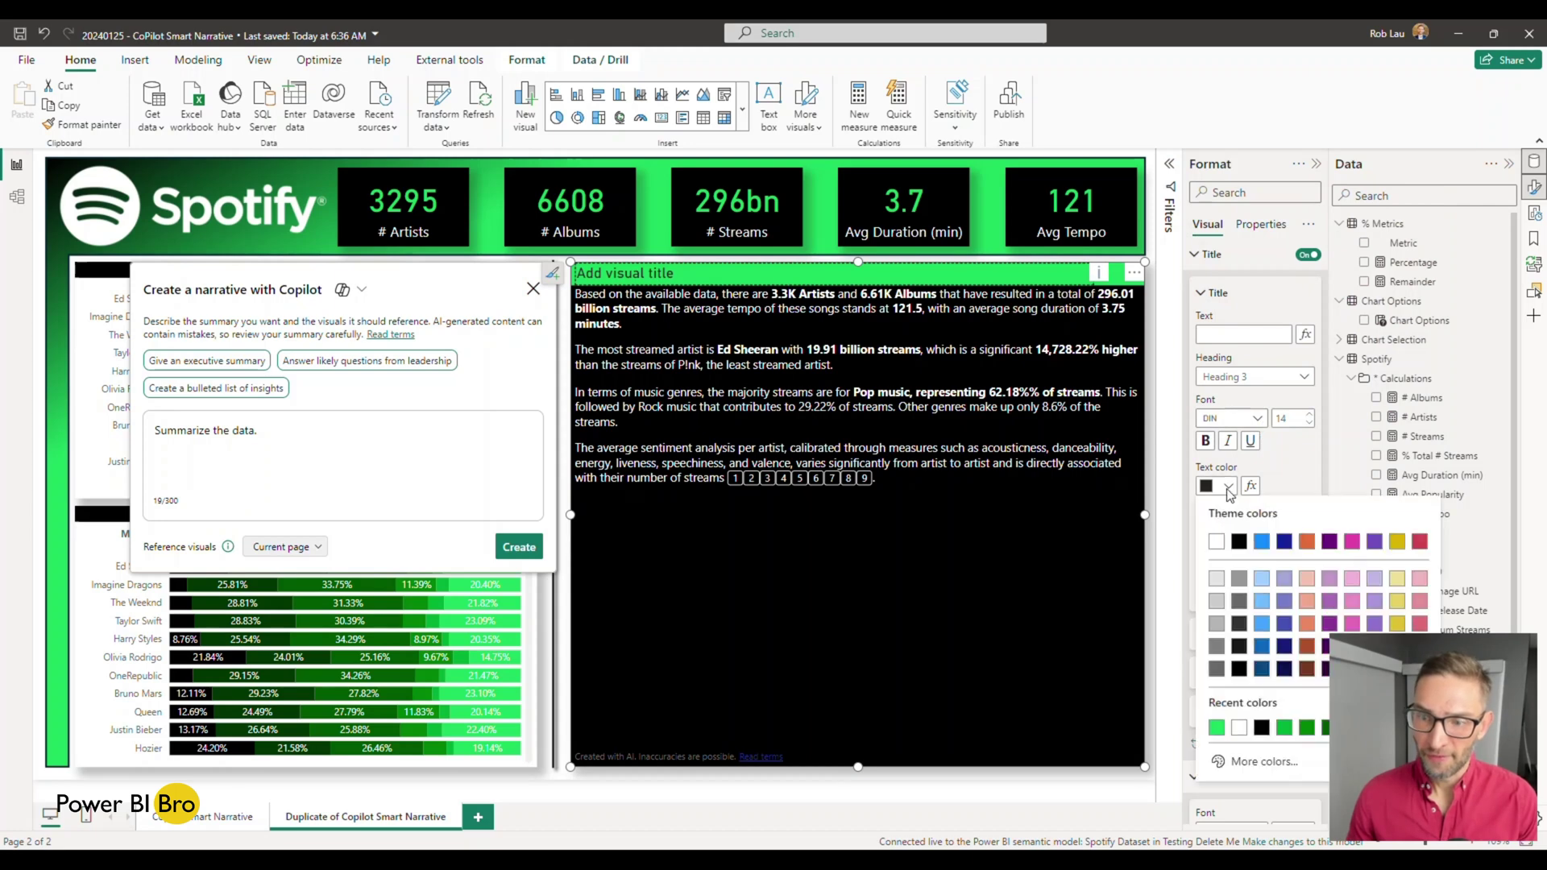
left_click(1242, 545)
left_click(1308, 424)
left_click(1309, 424)
left_click(1308, 424)
left_click(1309, 424)
left_click(1205, 441)
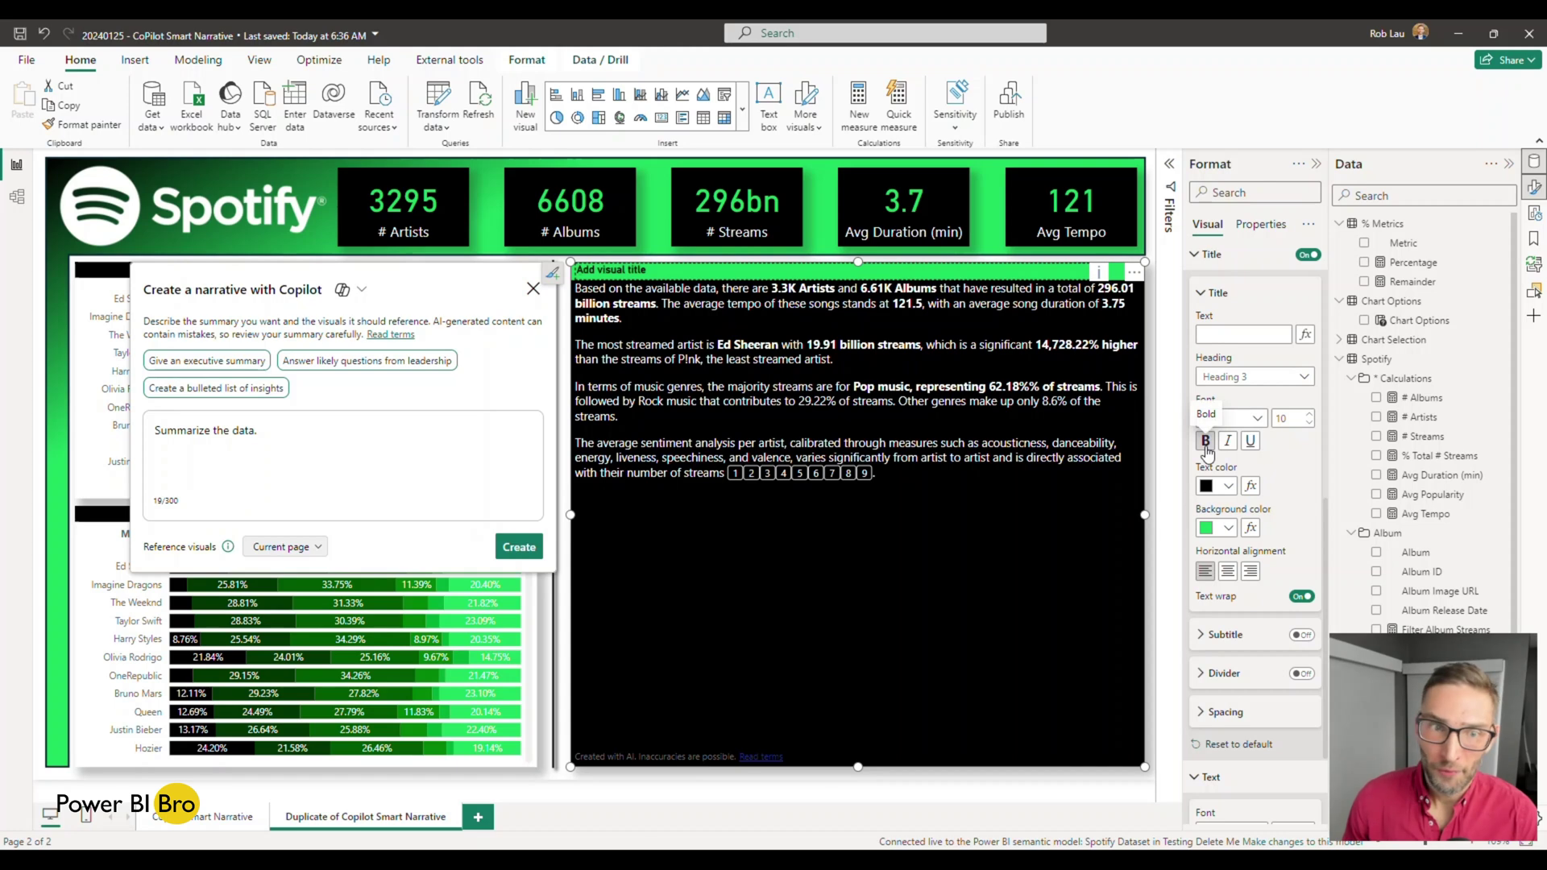
left_click(1227, 570)
Title the narrative visual 'Copilot Smart Narrative Summary'.
left_click(1235, 332)
type("Copilot Sma")
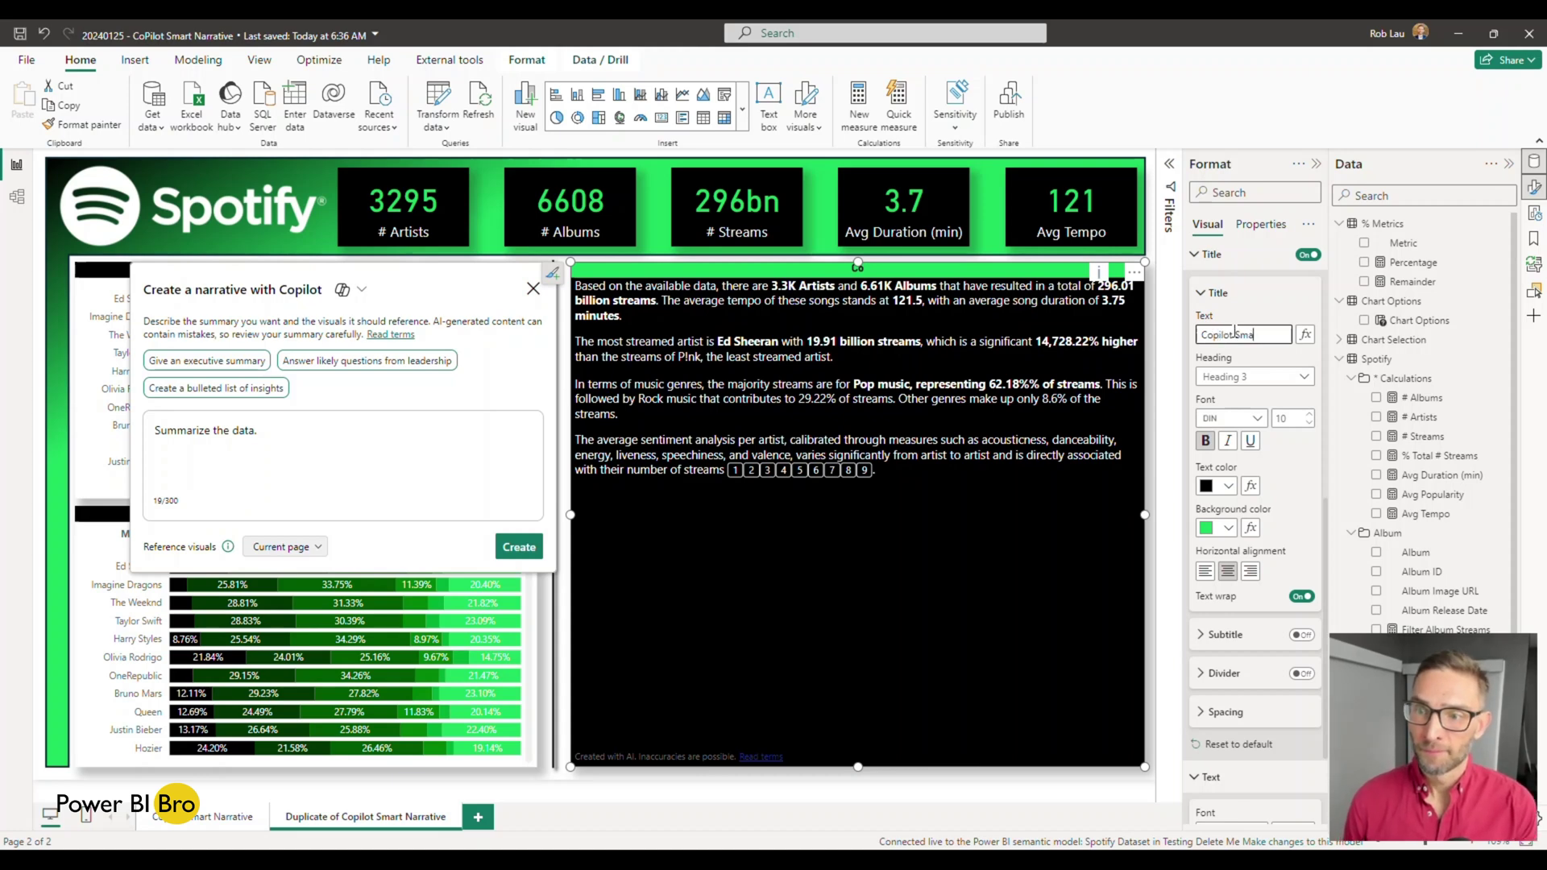
type("t Narrative Summar")
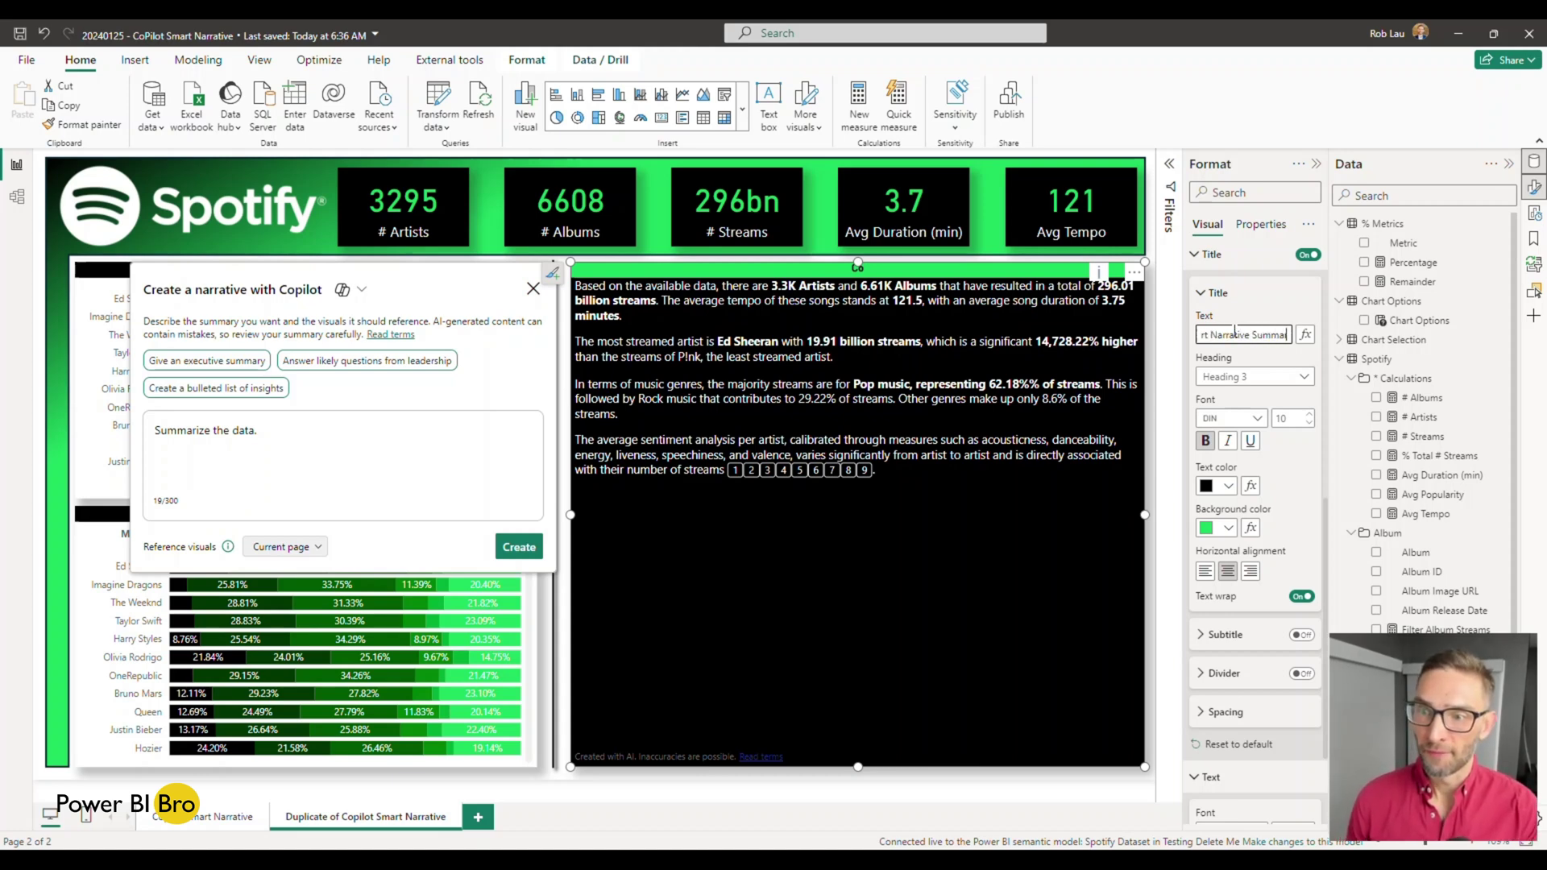
type("y")
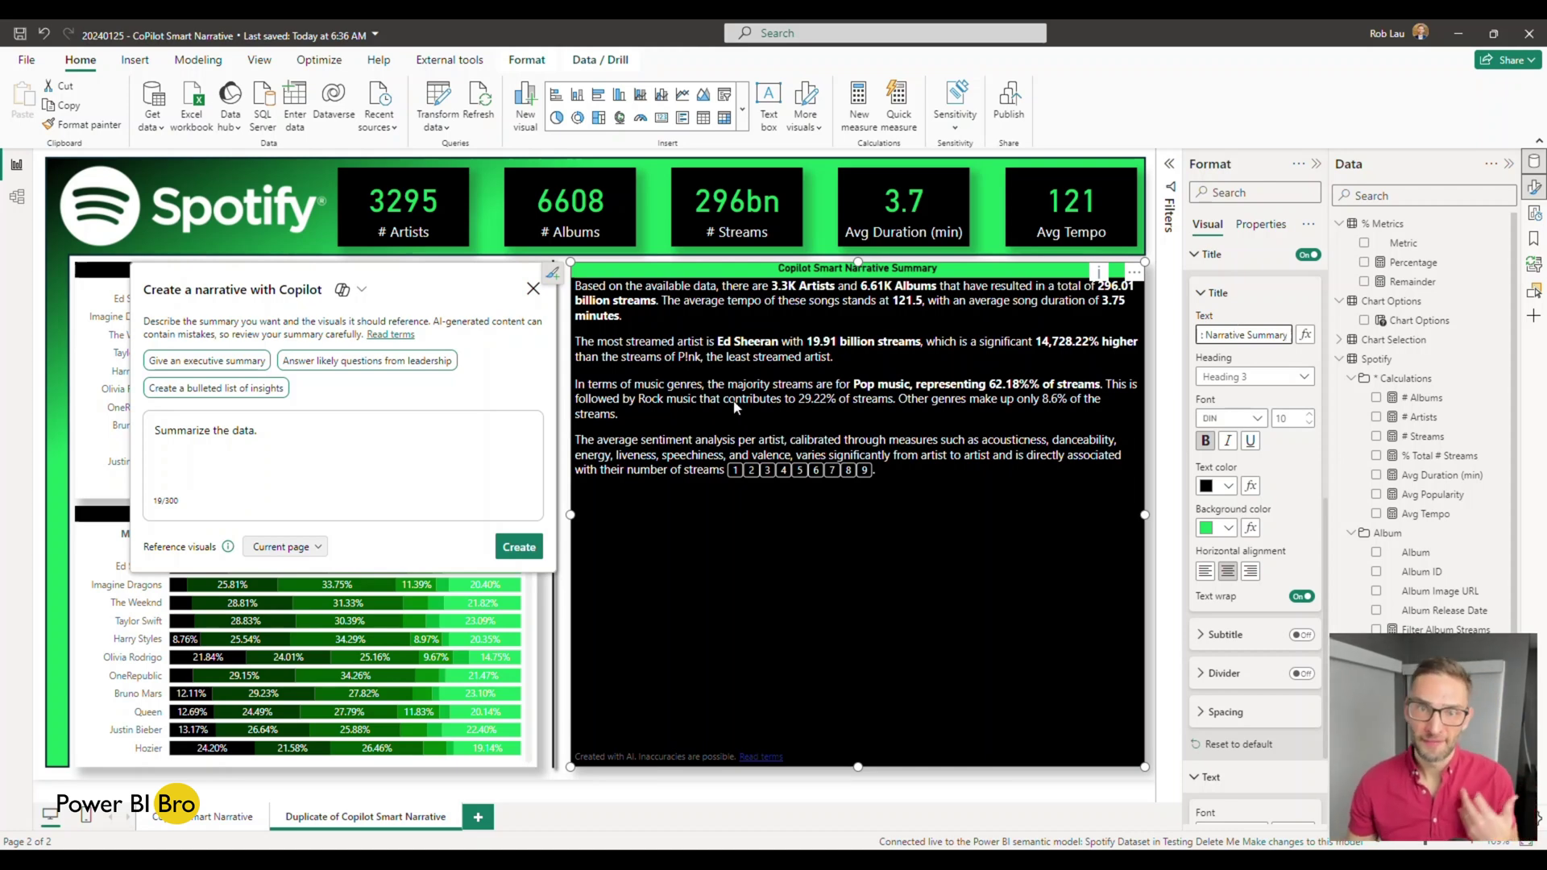
left_click(680, 719)
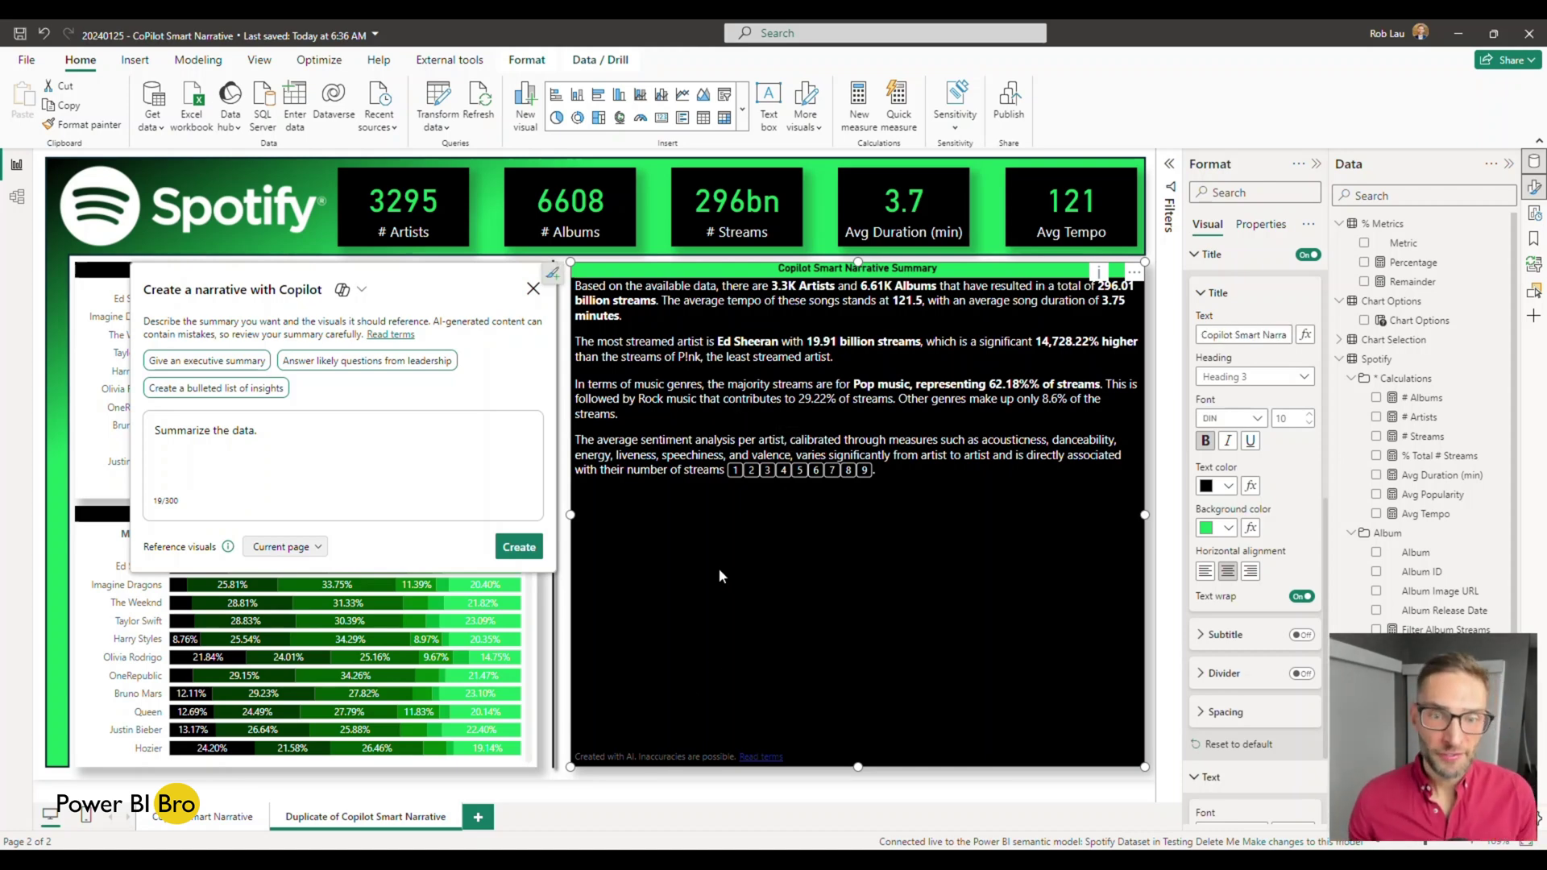
left_click(593, 771)
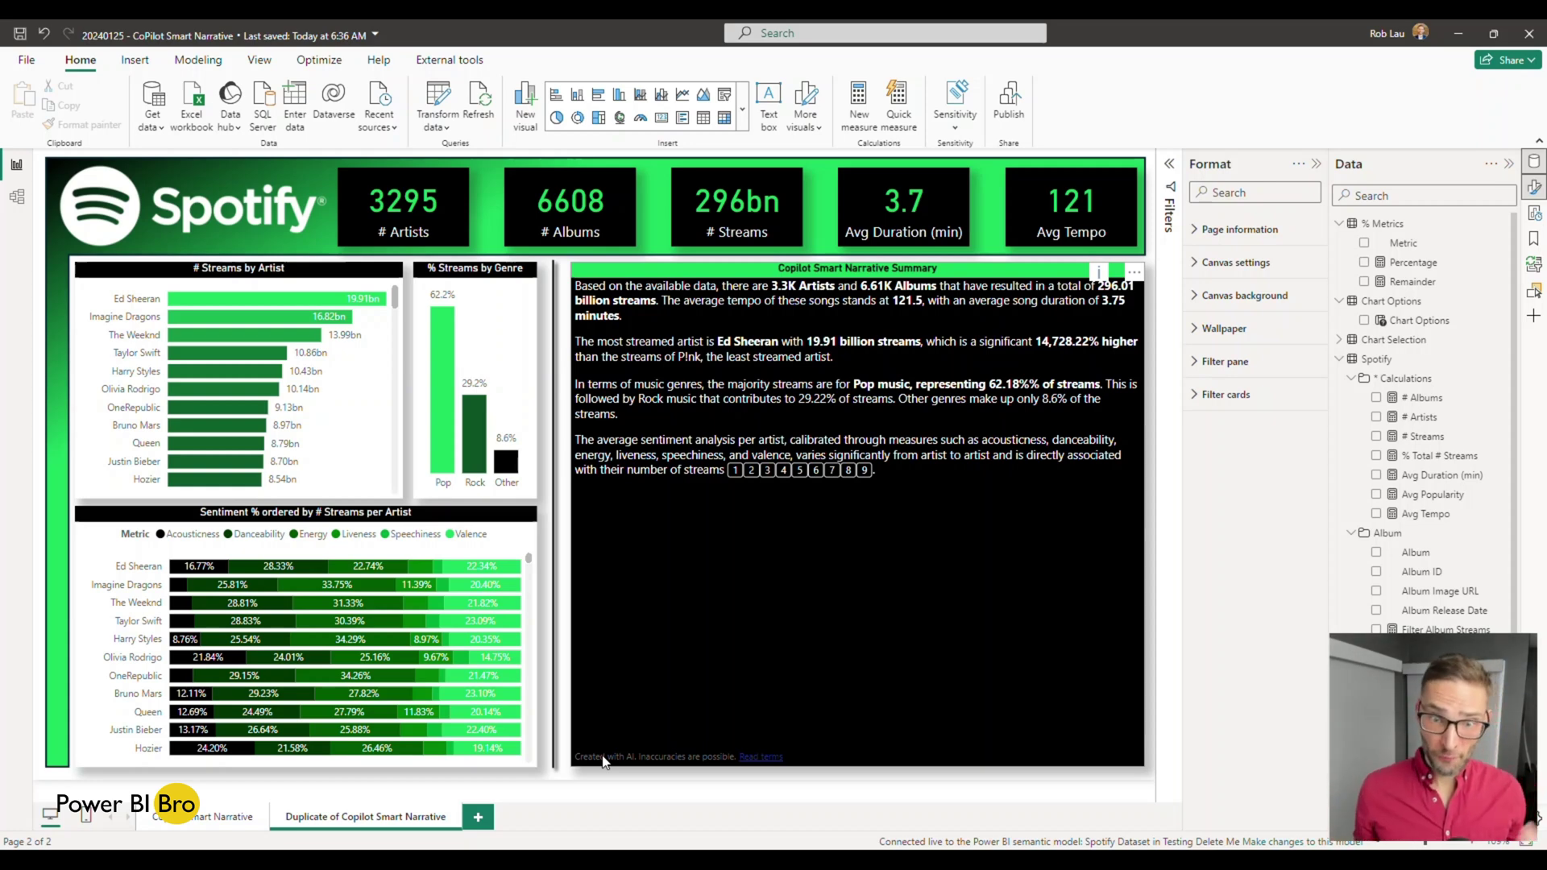
Replace the 'Summarize the data.' prompt with 'Give an executive summary' and regenerate the narrative.
left_click(704, 674)
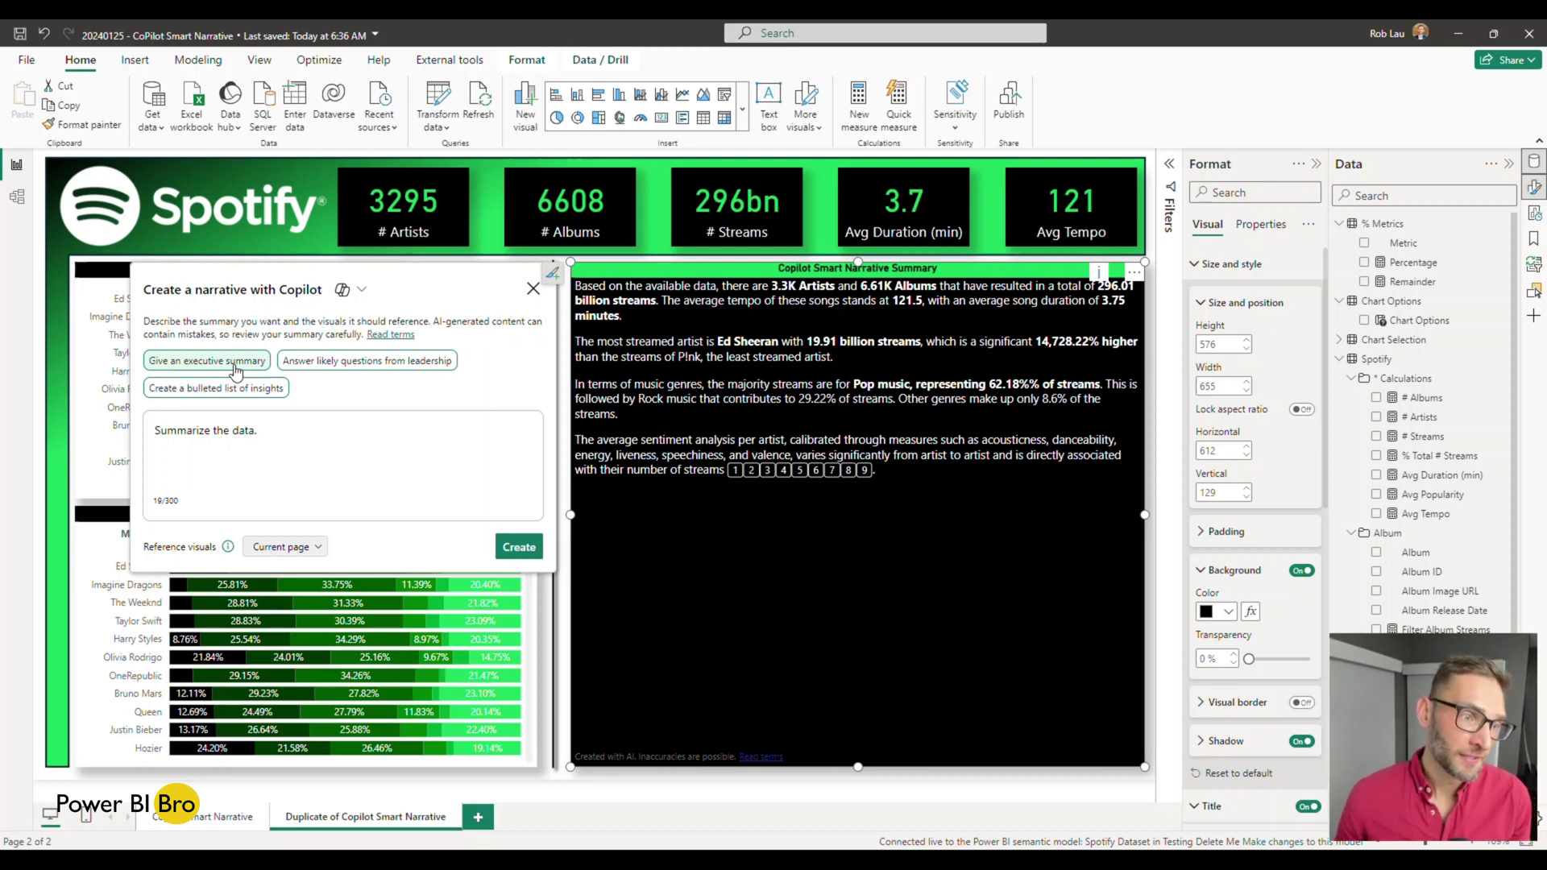
left_click_drag(286, 435, 155, 435)
key("BackSpace")
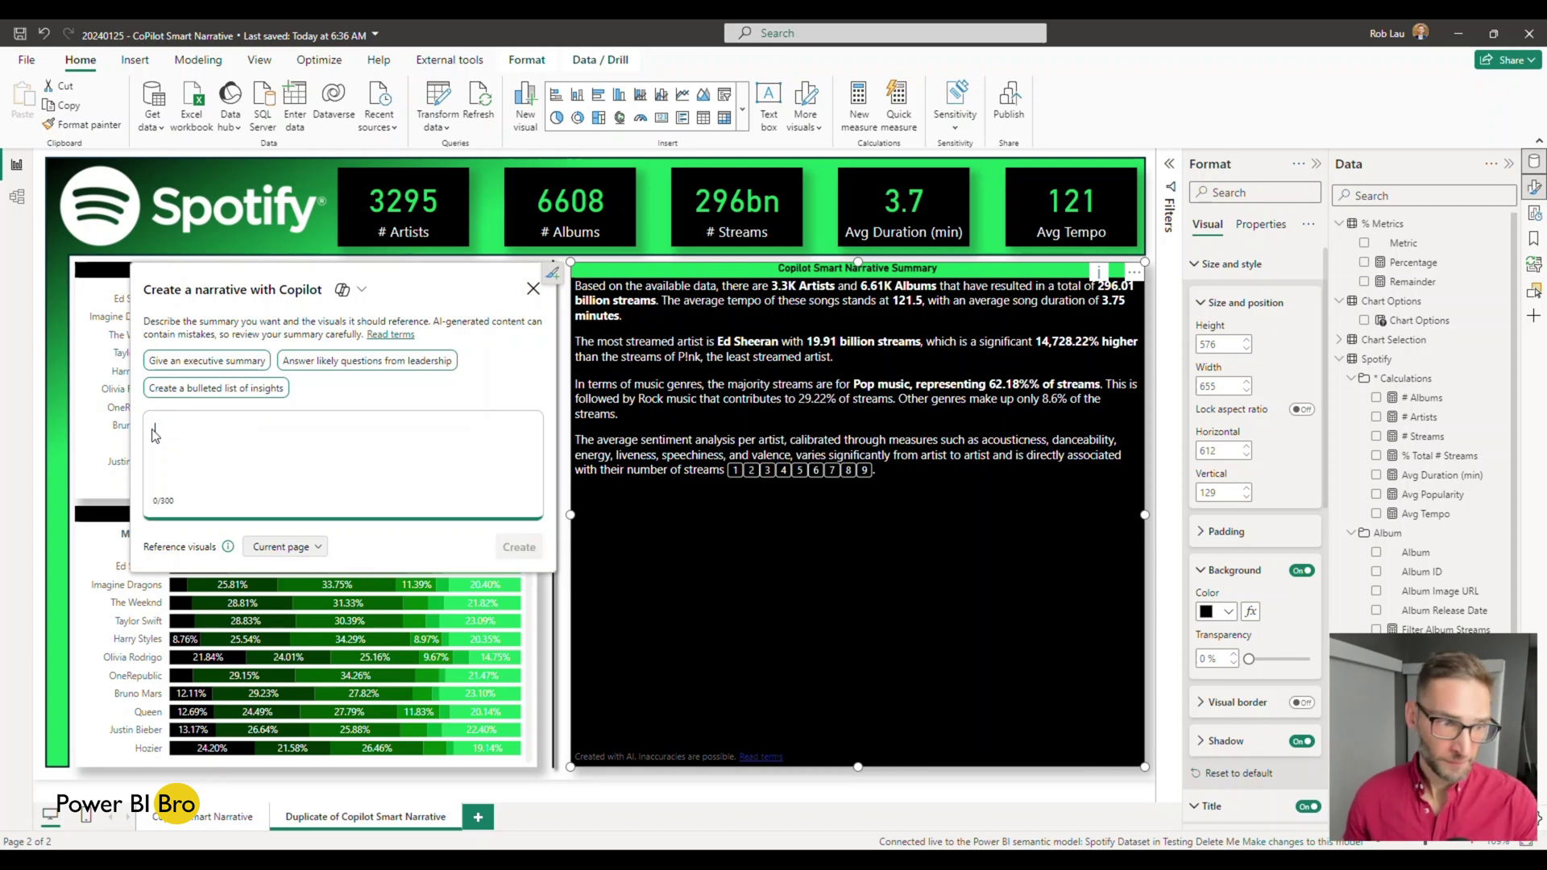
left_click(219, 361)
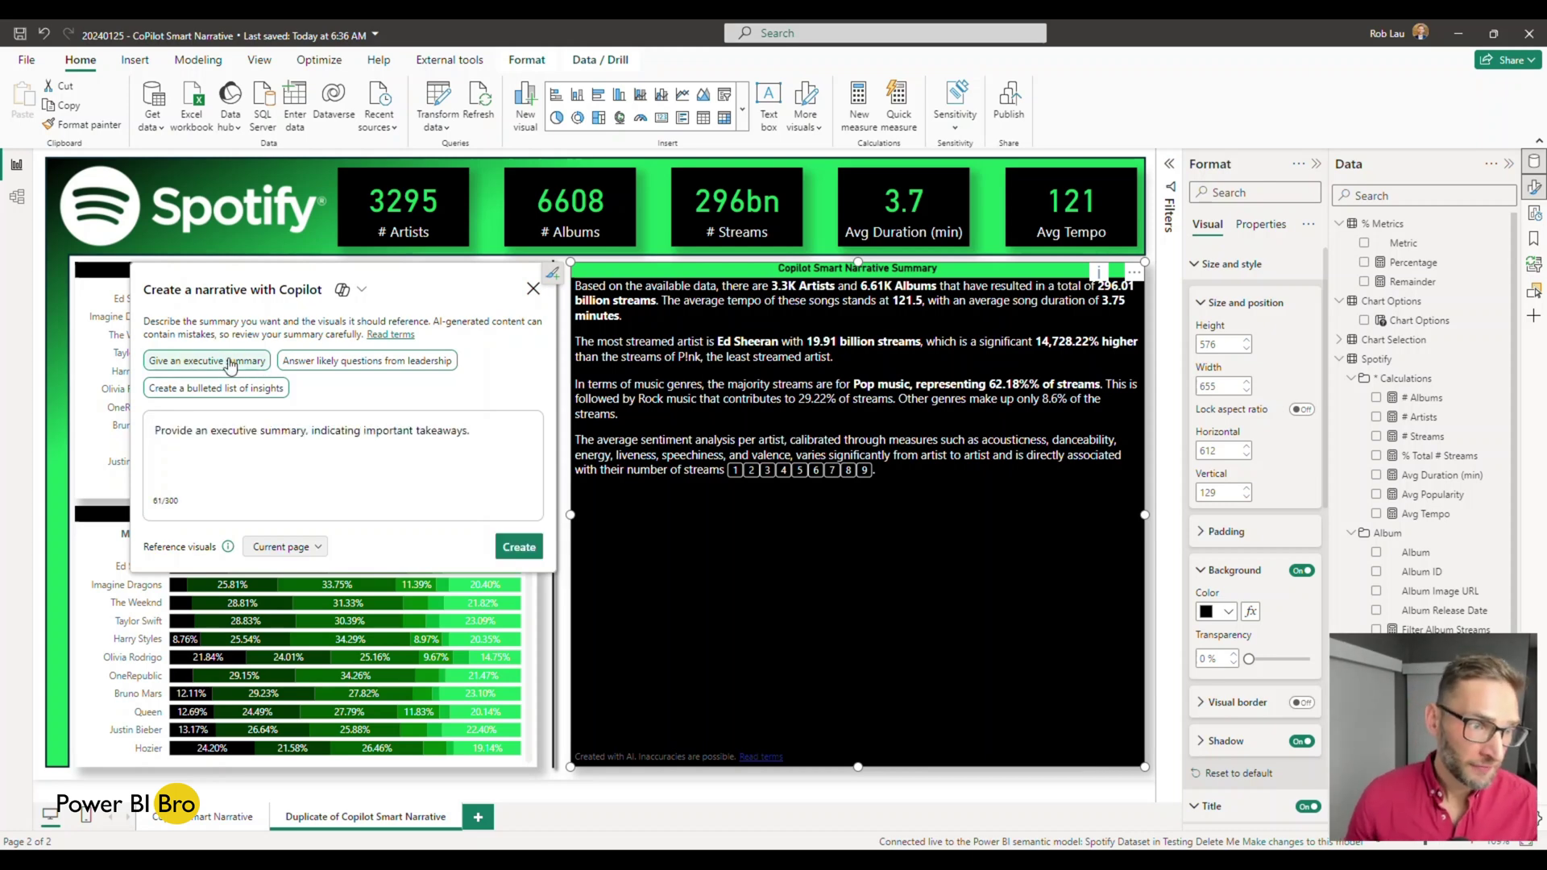
left_click(519, 551)
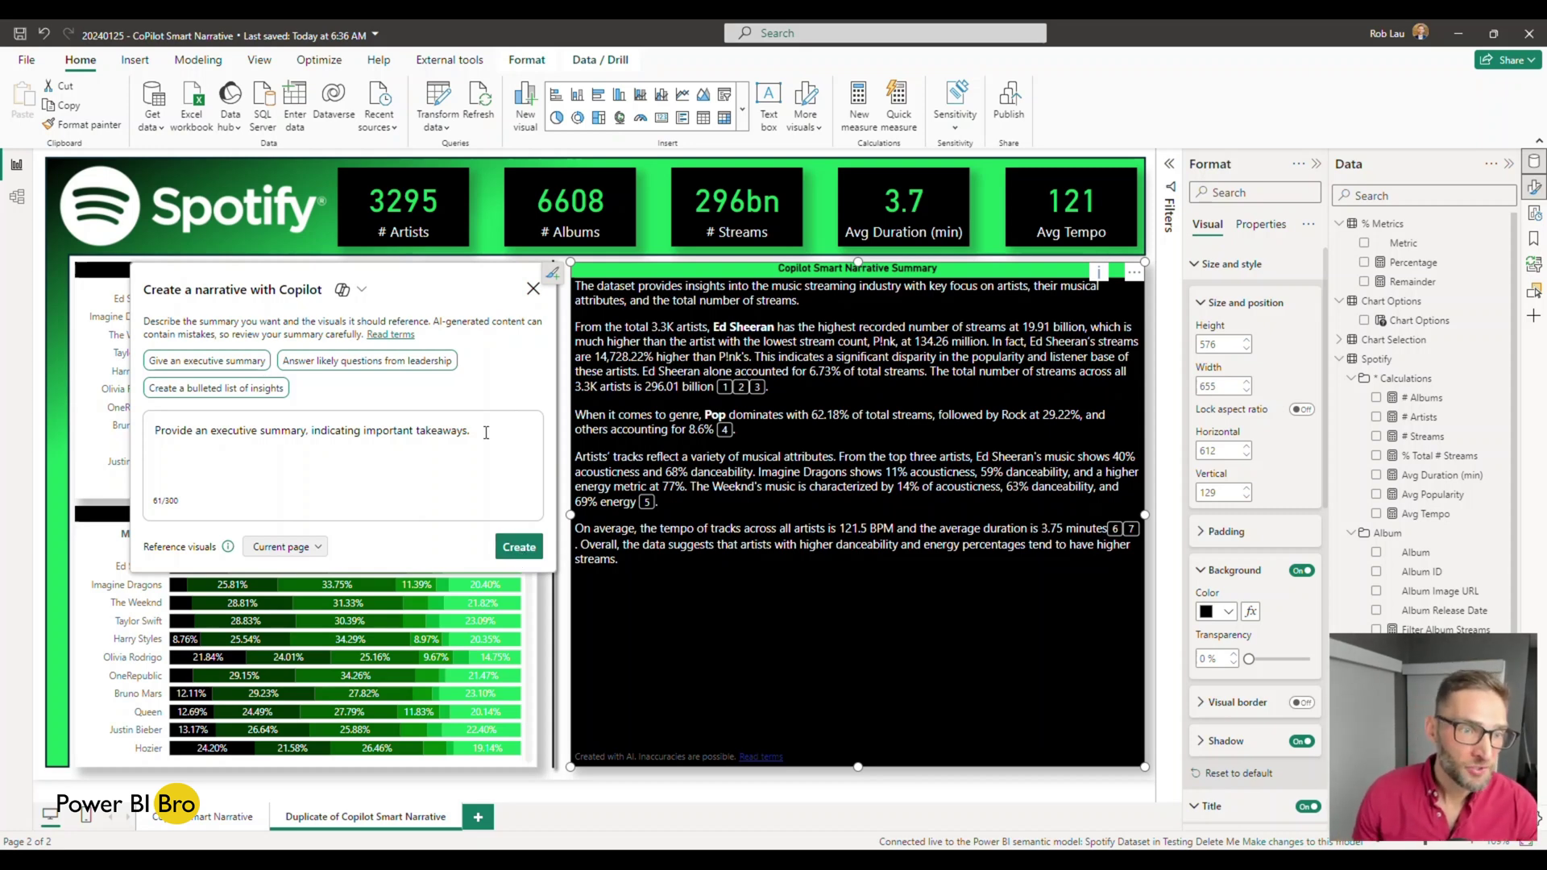
left_click_drag(508, 431, 46, 419)
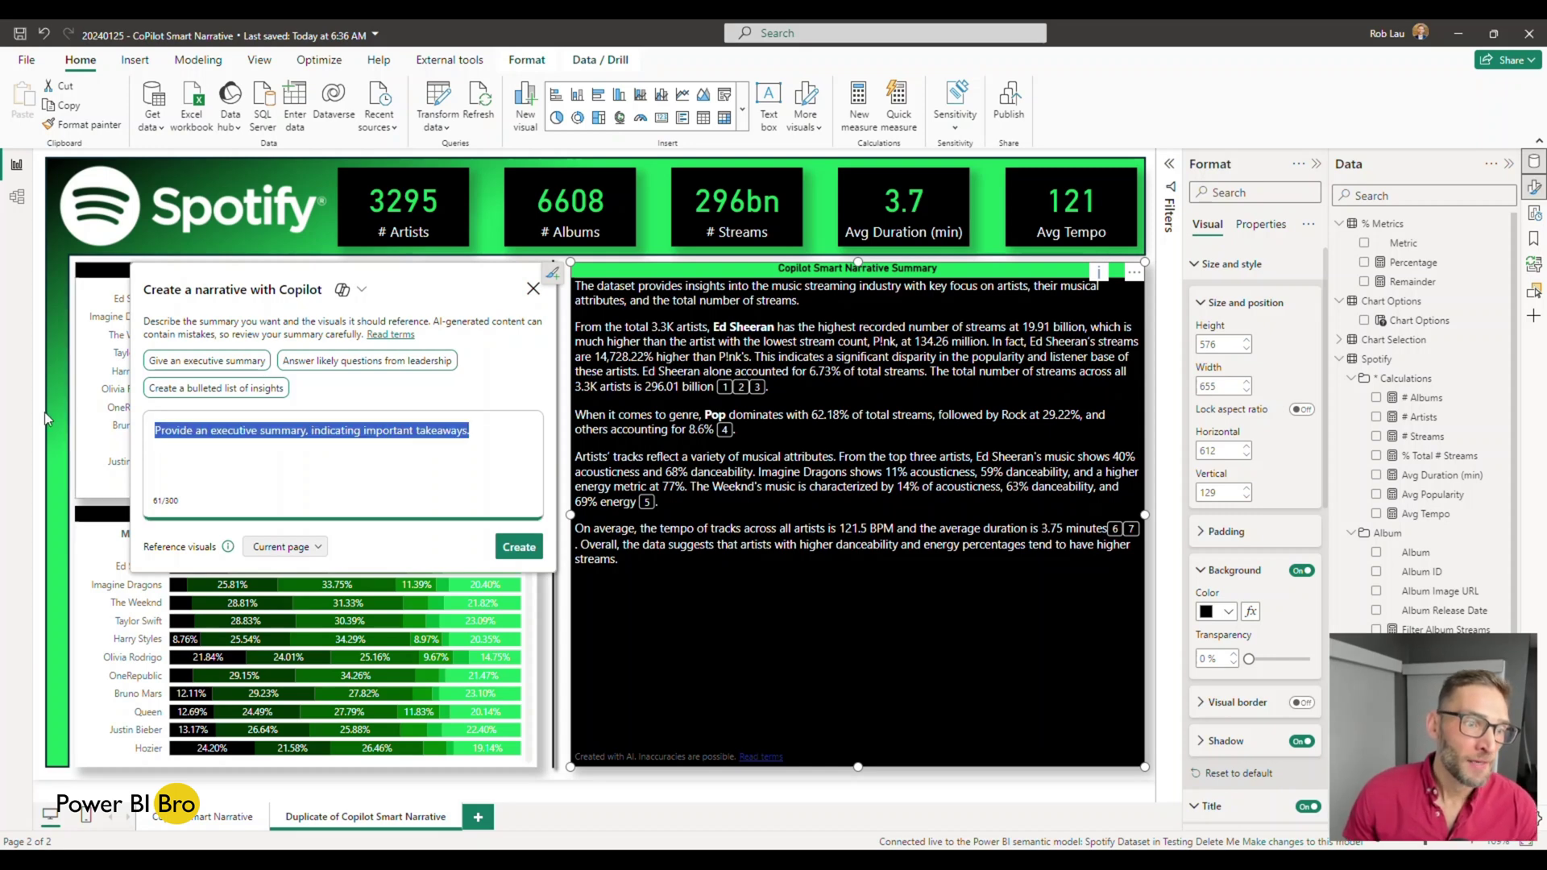
key("BackSpace")
Regenerate the narrative using the executive-summary prompt with a bulleted-list request added.
left_click(242, 364)
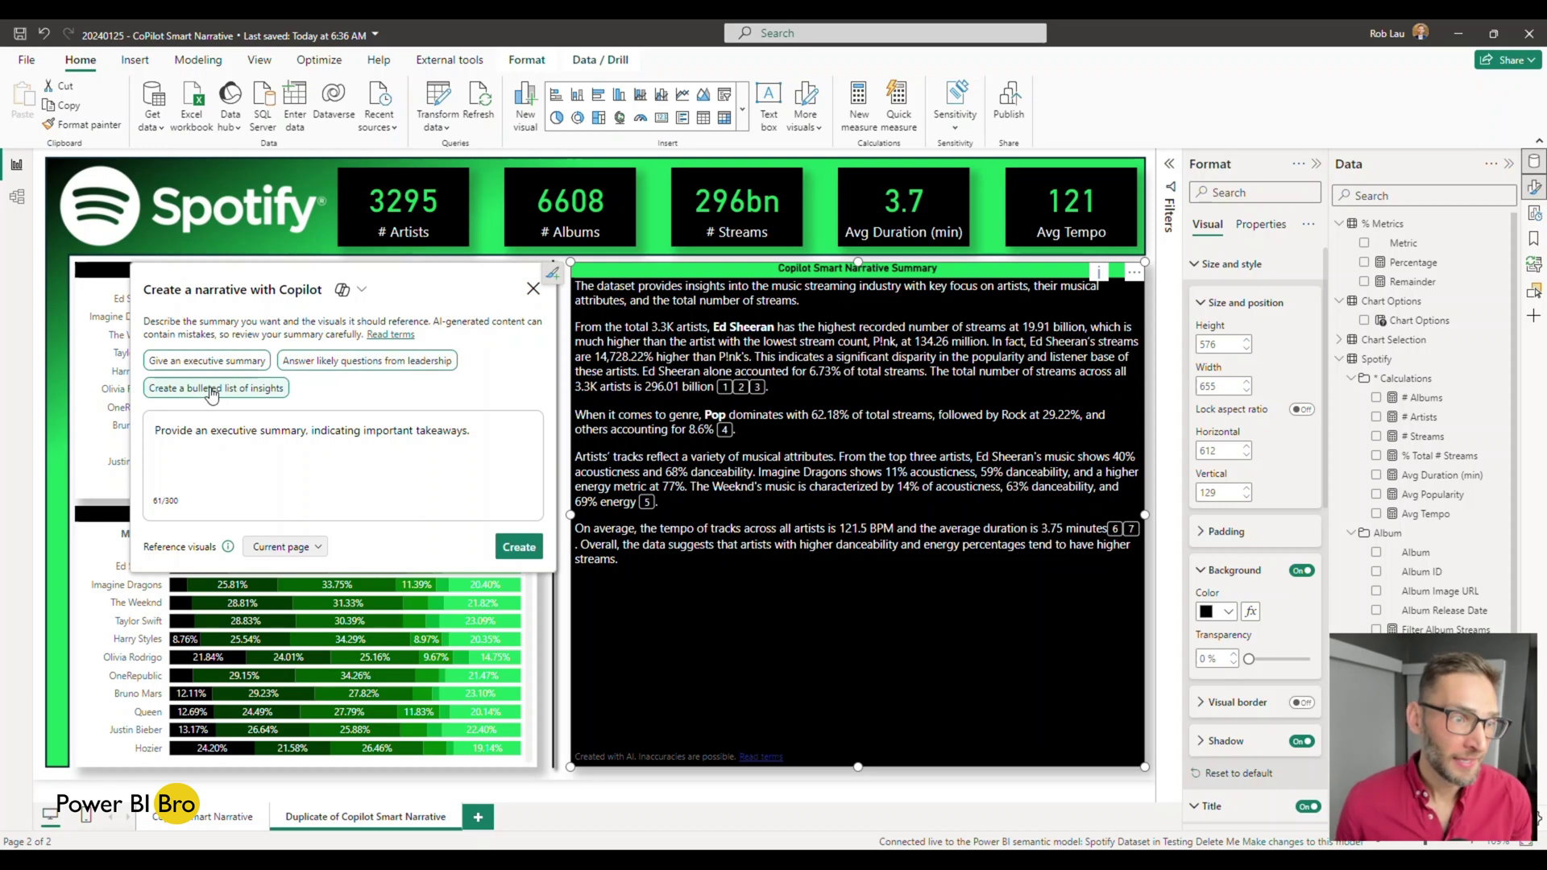
left_click(212, 389)
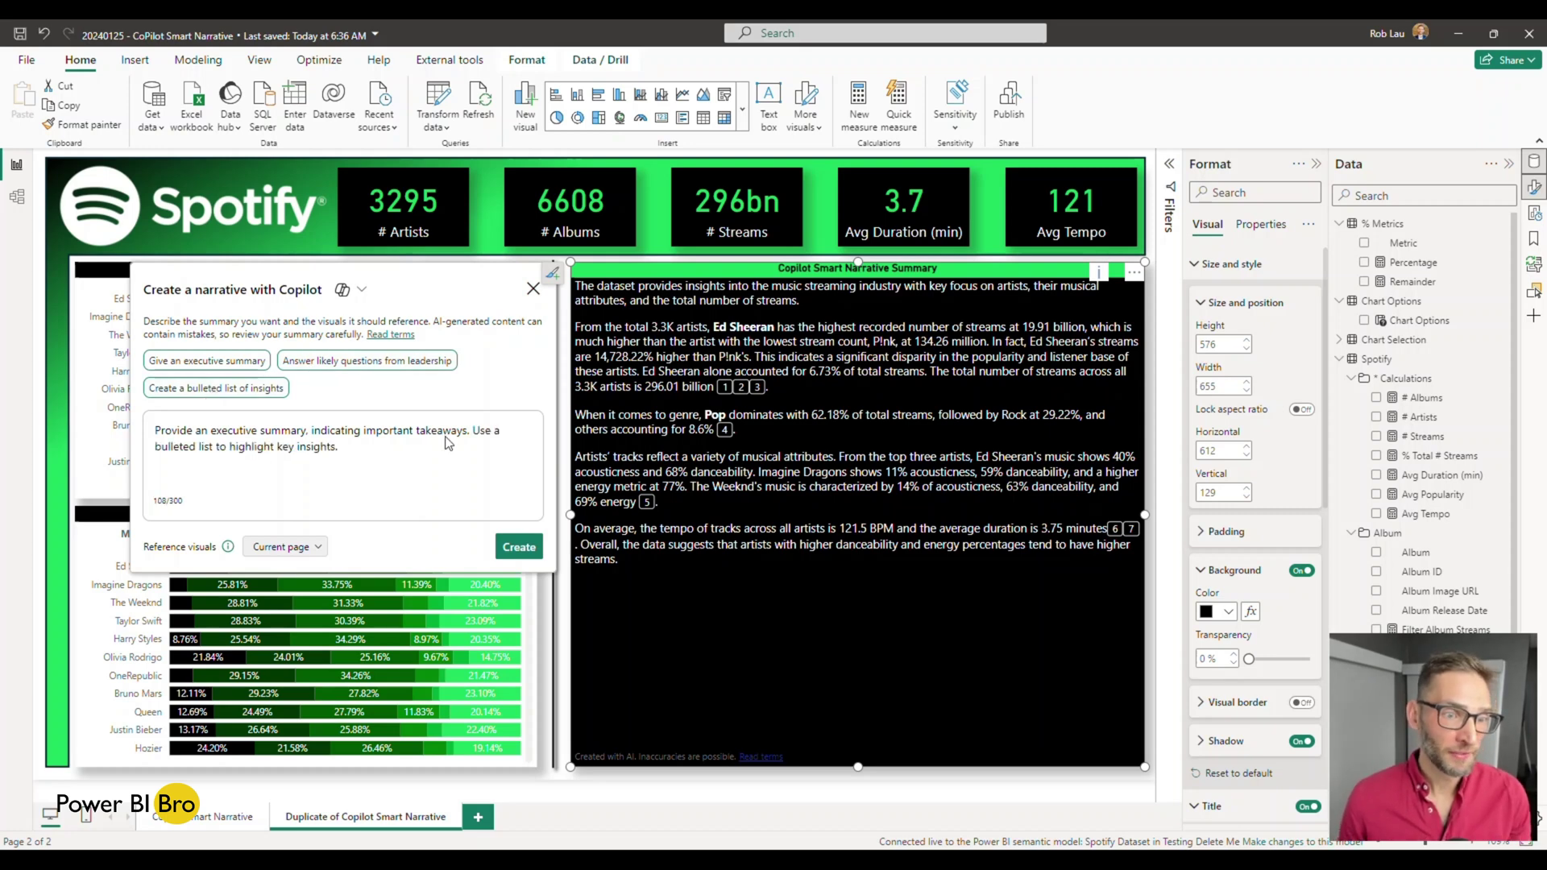
left_click(516, 550)
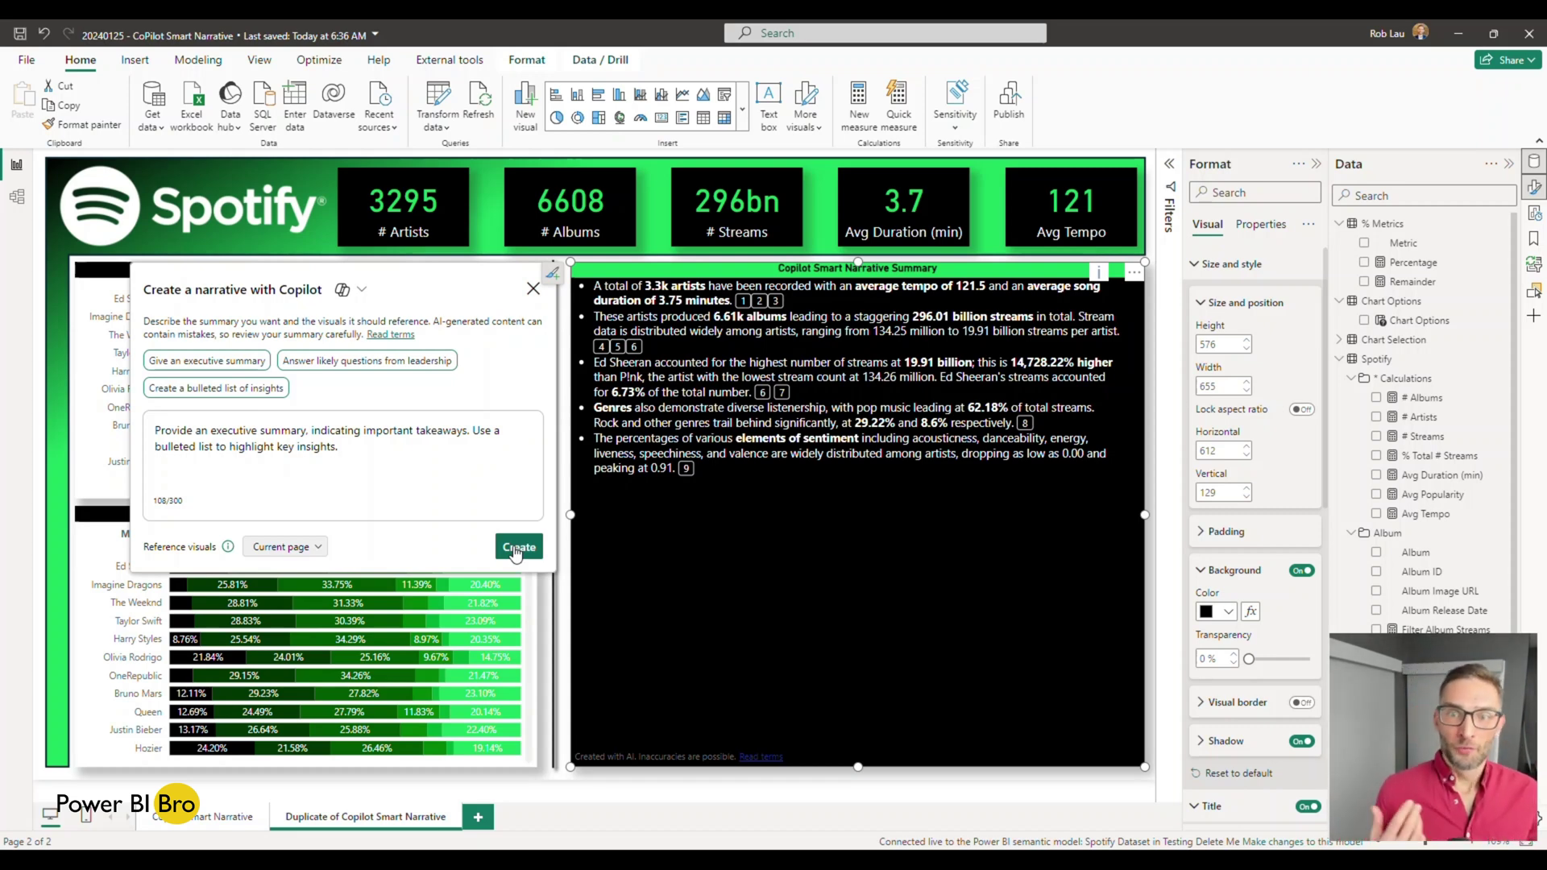
left_click(394, 460)
Regenerate with the prompt 'First, provide a executive summary. Second, analyze the top 3 artists'.
left_click_drag(394, 460, 121, 434)
type("P")
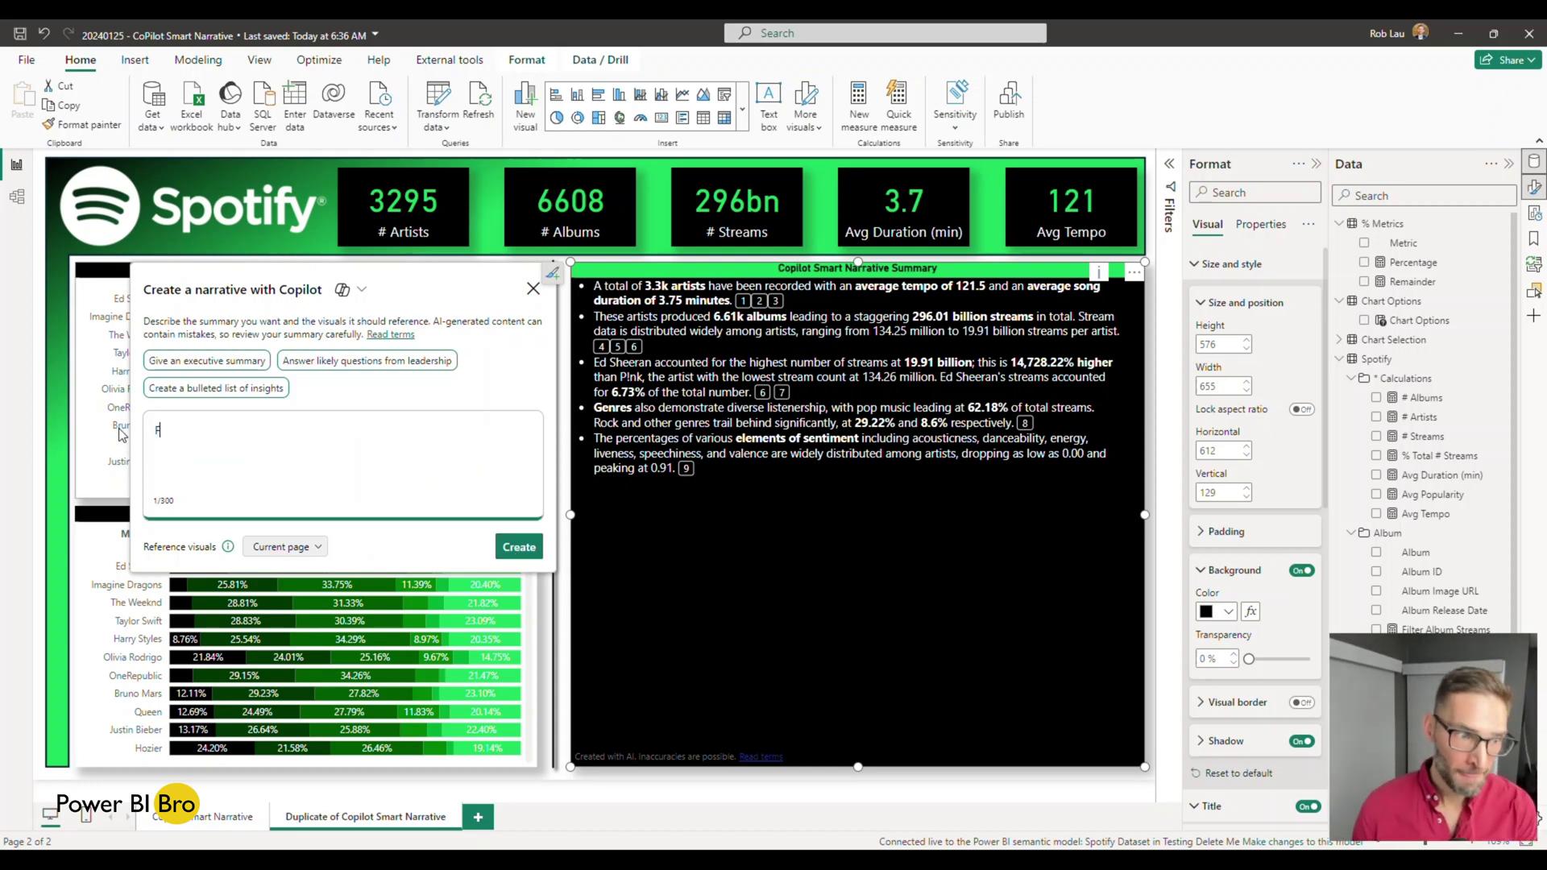
type("irst, pr")
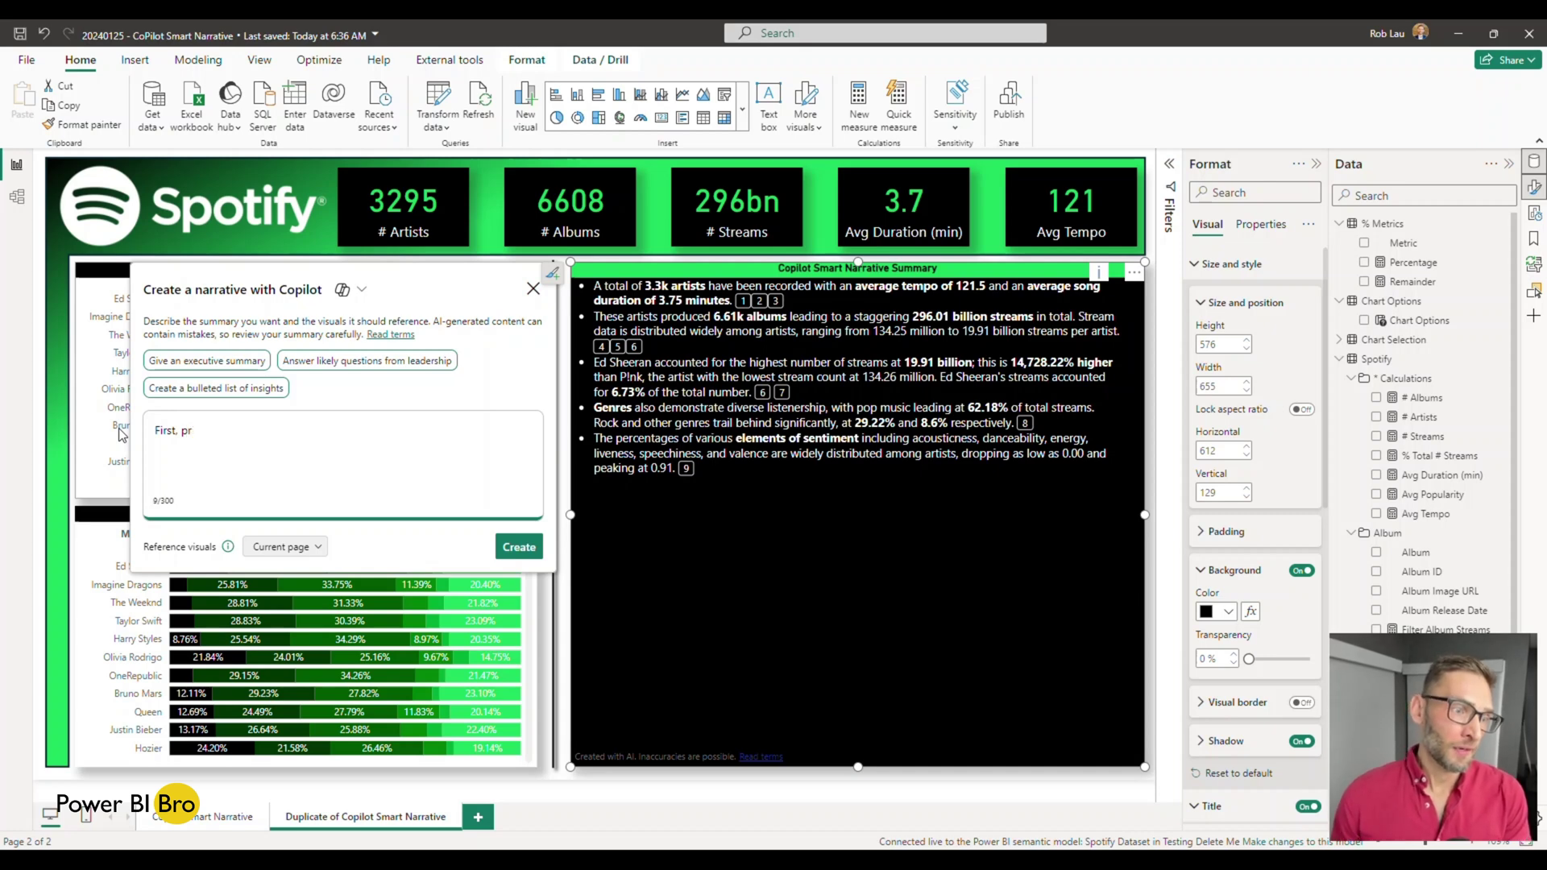
type("ovide a detaile")
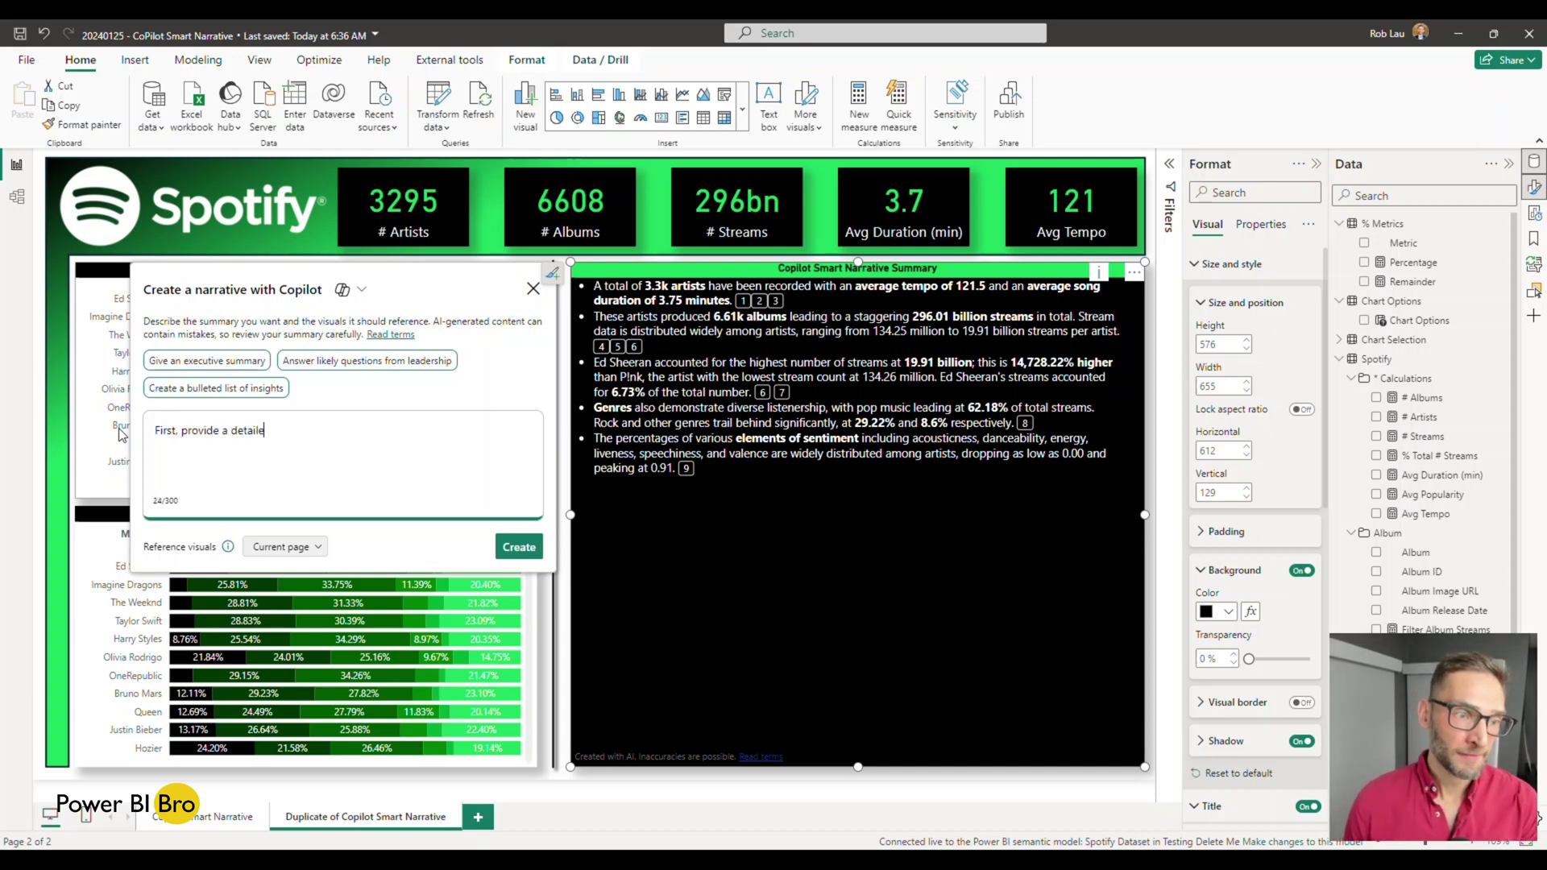
type("d")
key("BackSpace")
key("BackSpace")
key("BackSpace")
key("BackSpace")
key("BackSpace")
key("BackSpace")
key("BackSpace")
key("BackSpace")
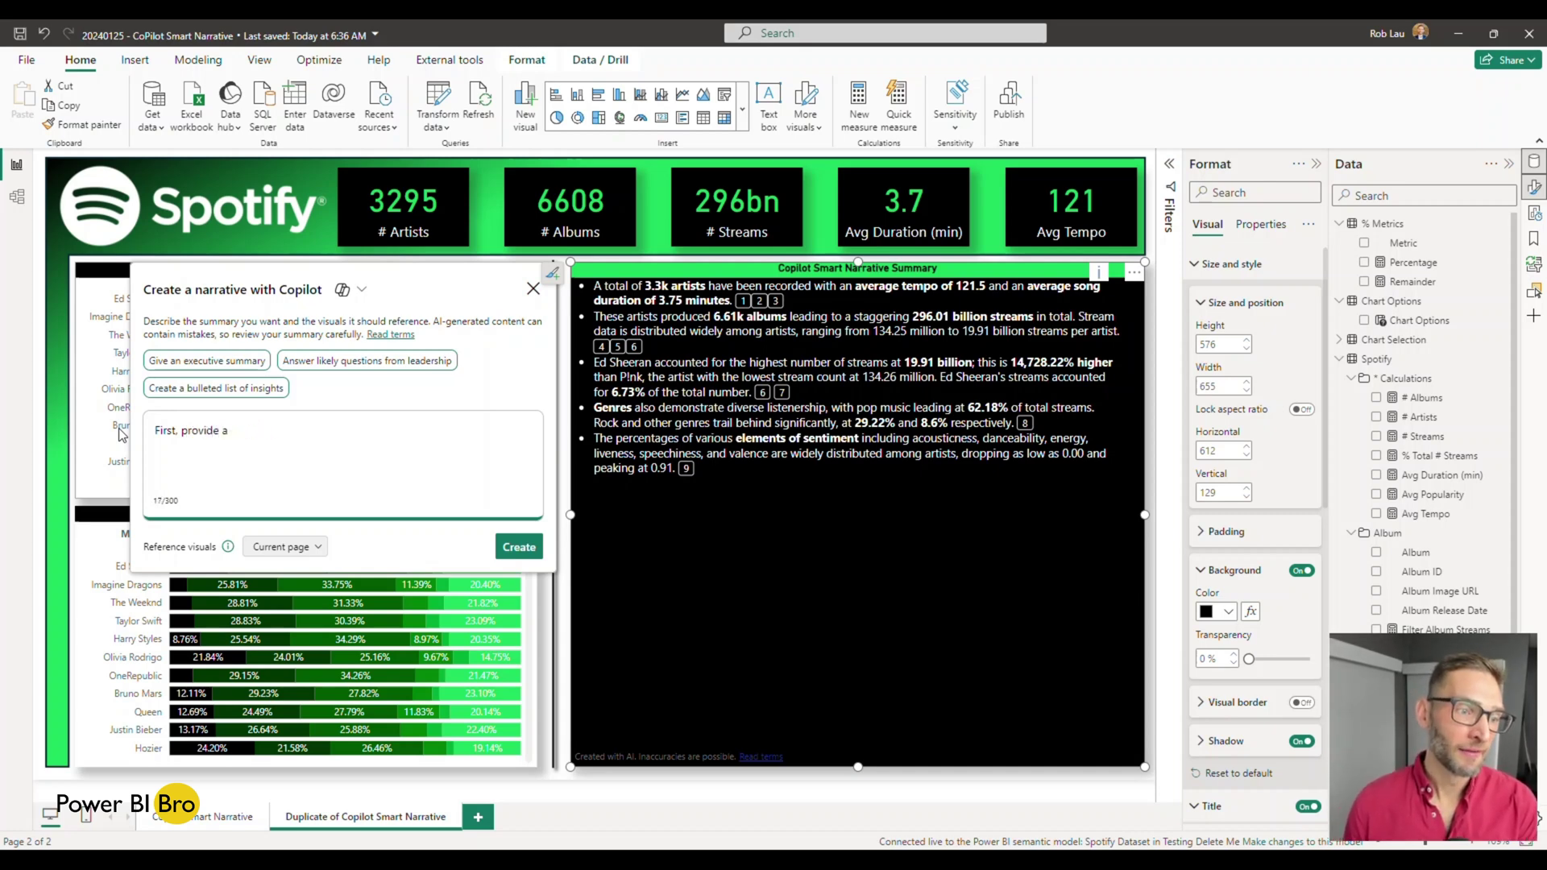
type("executive summary")
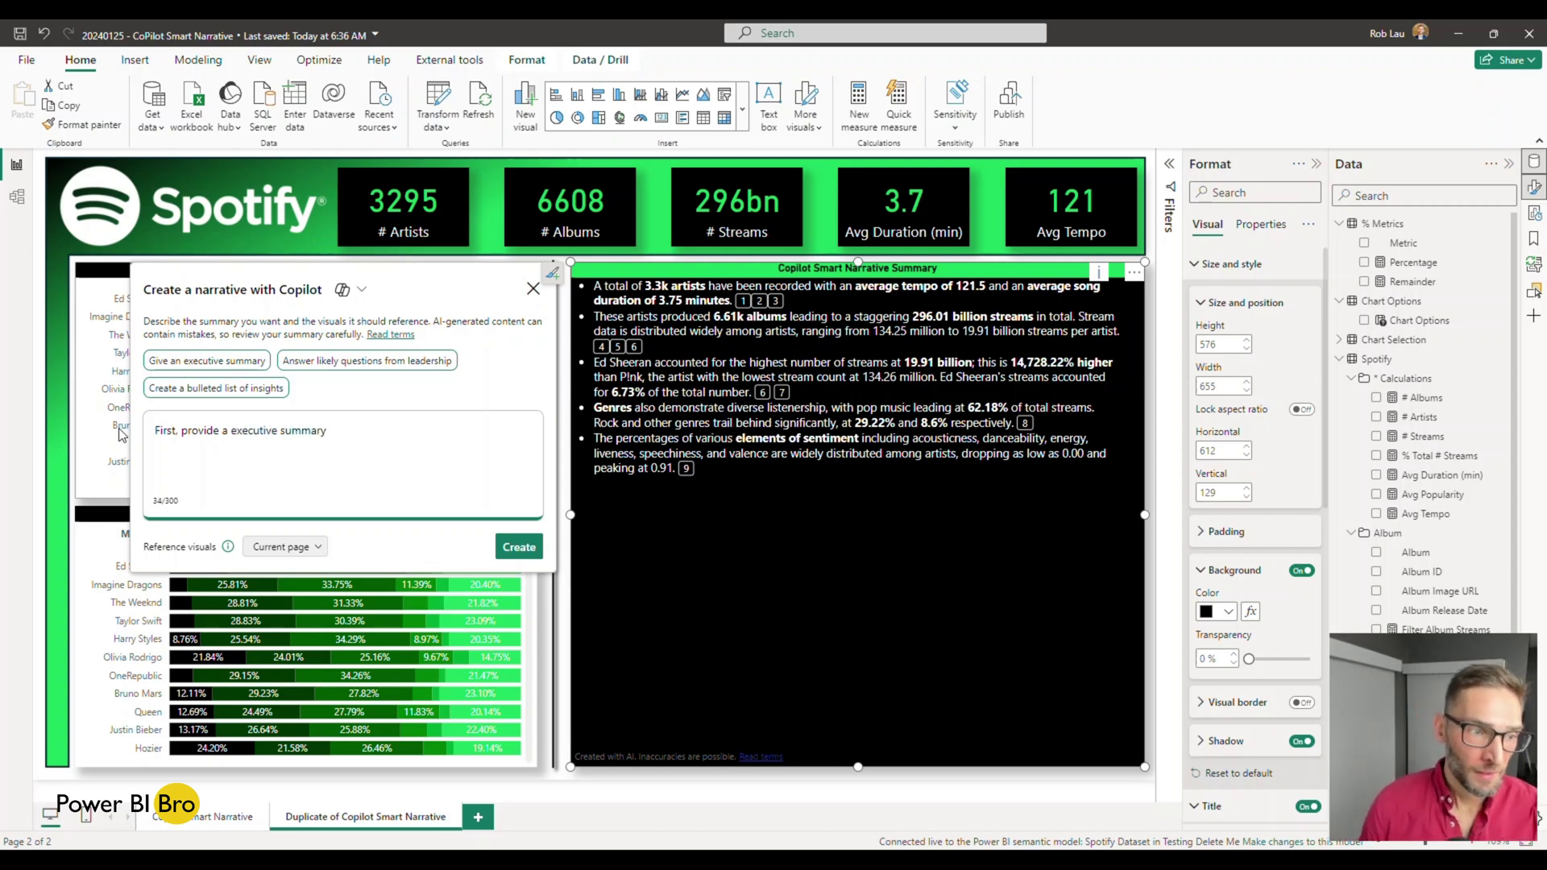
type(".")
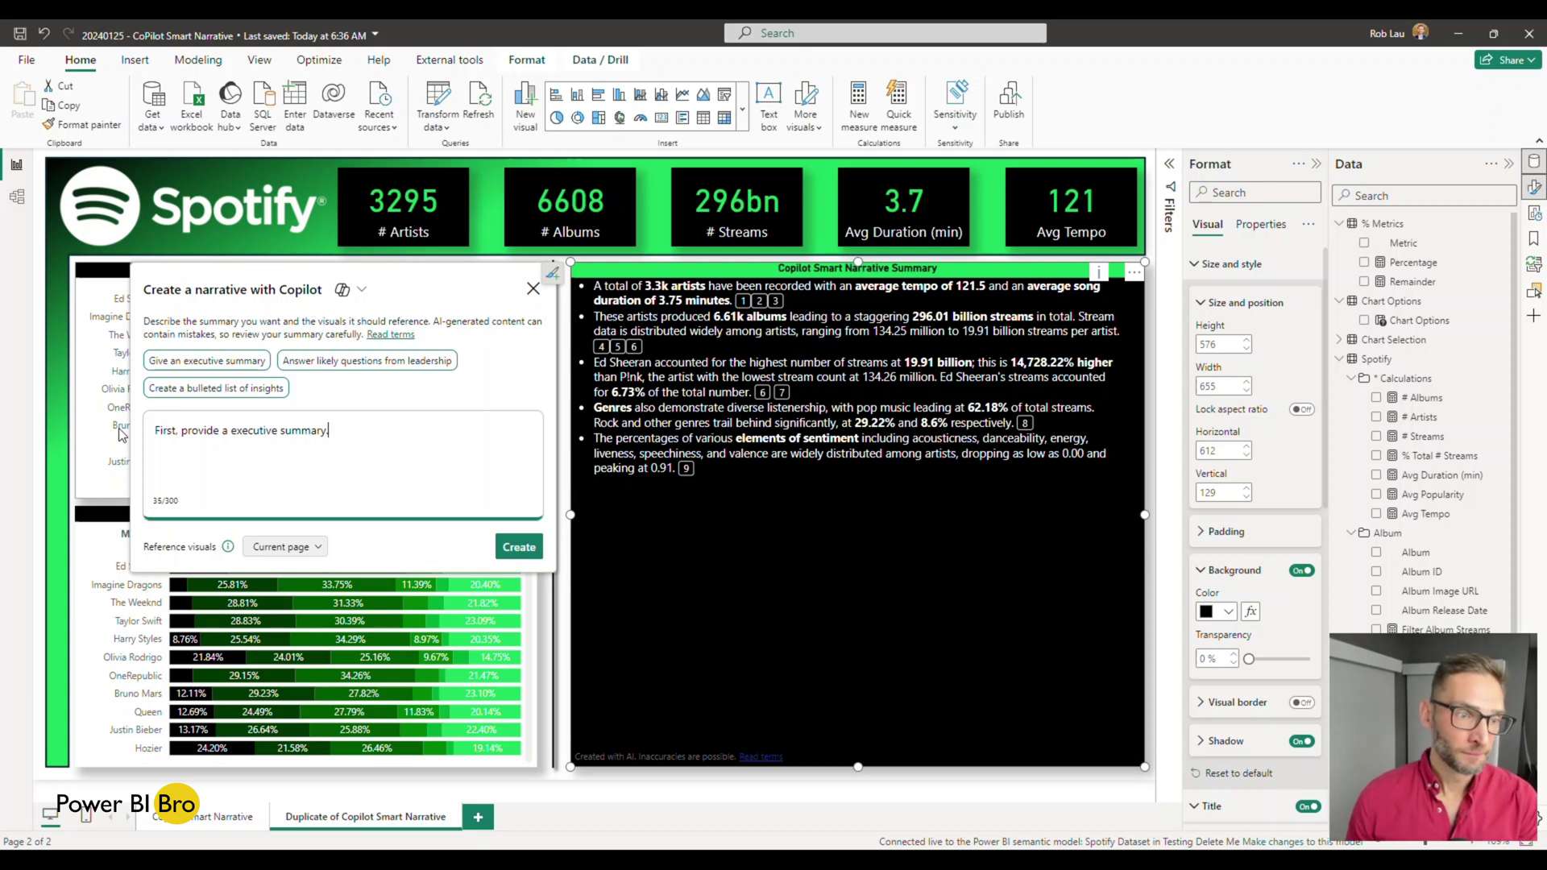
type("Second, ")
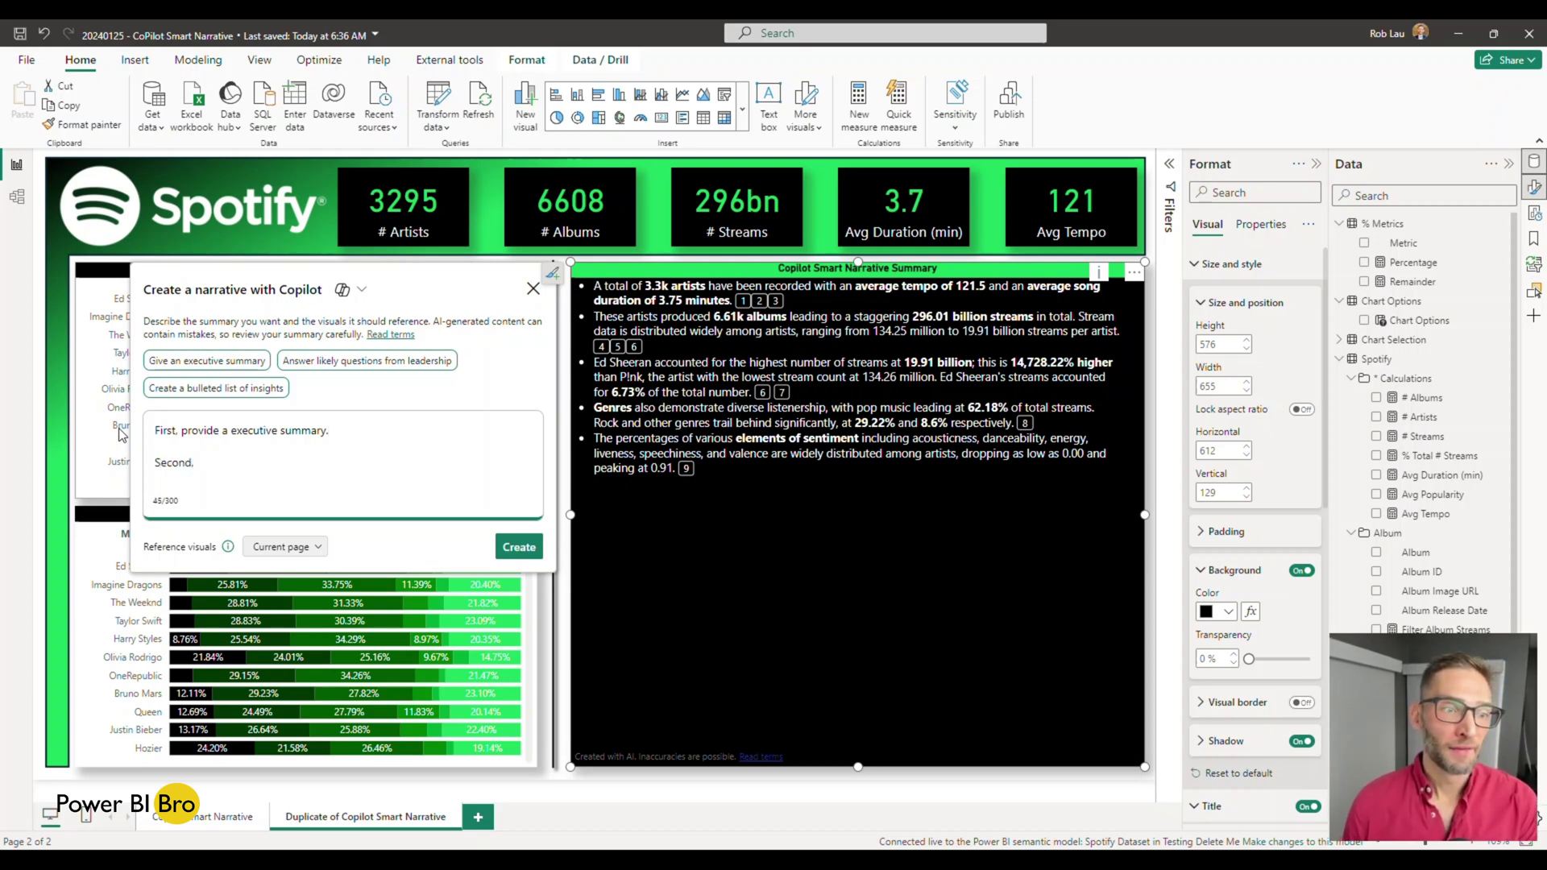
type("analyze")
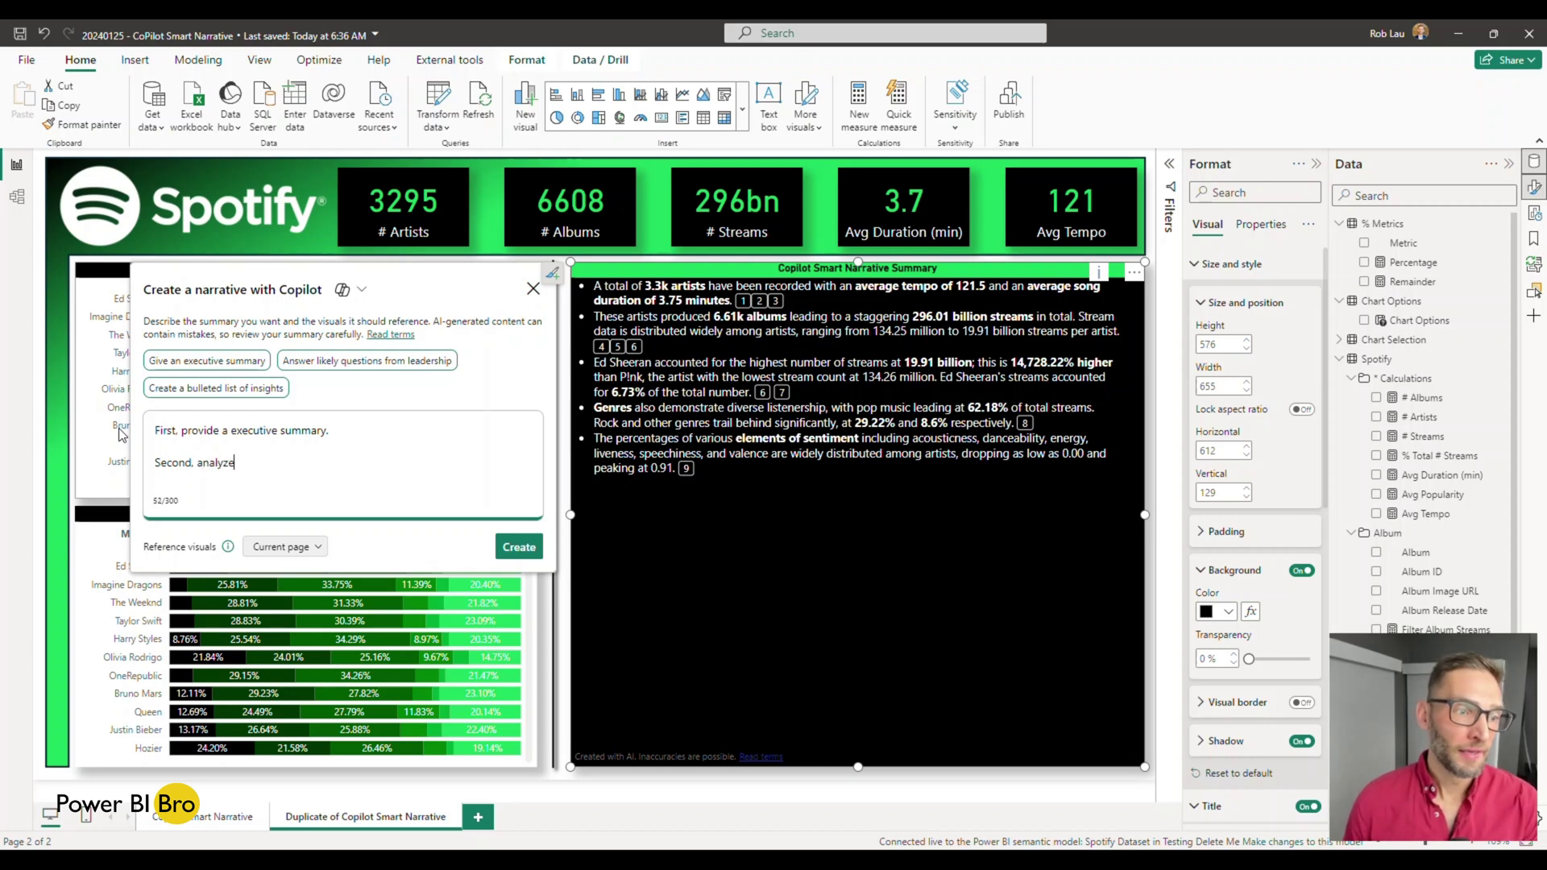
type(" the top ")
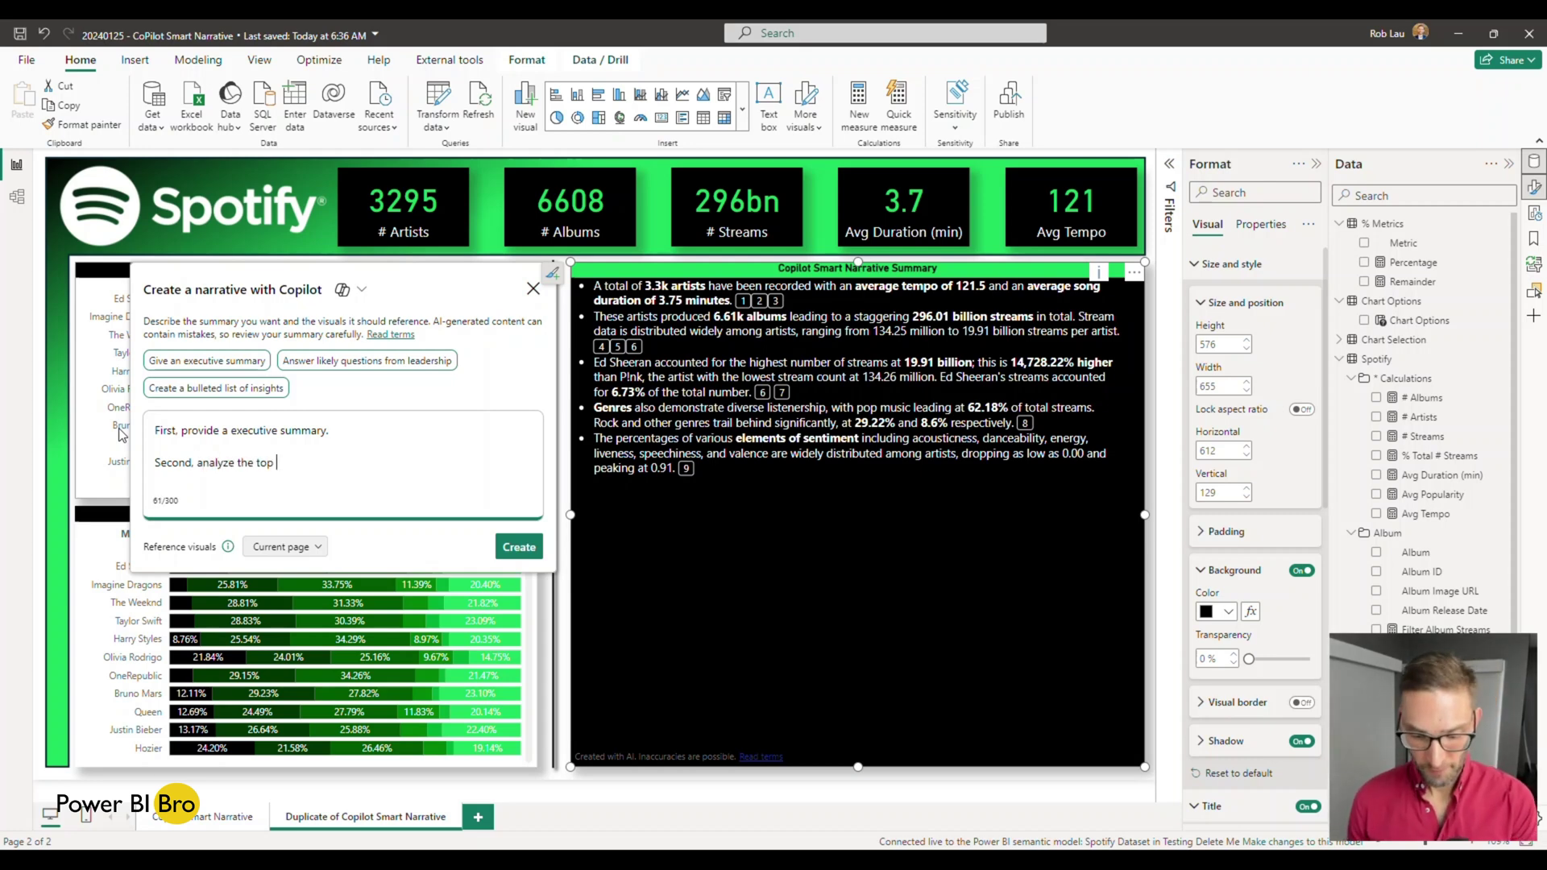
type("2")
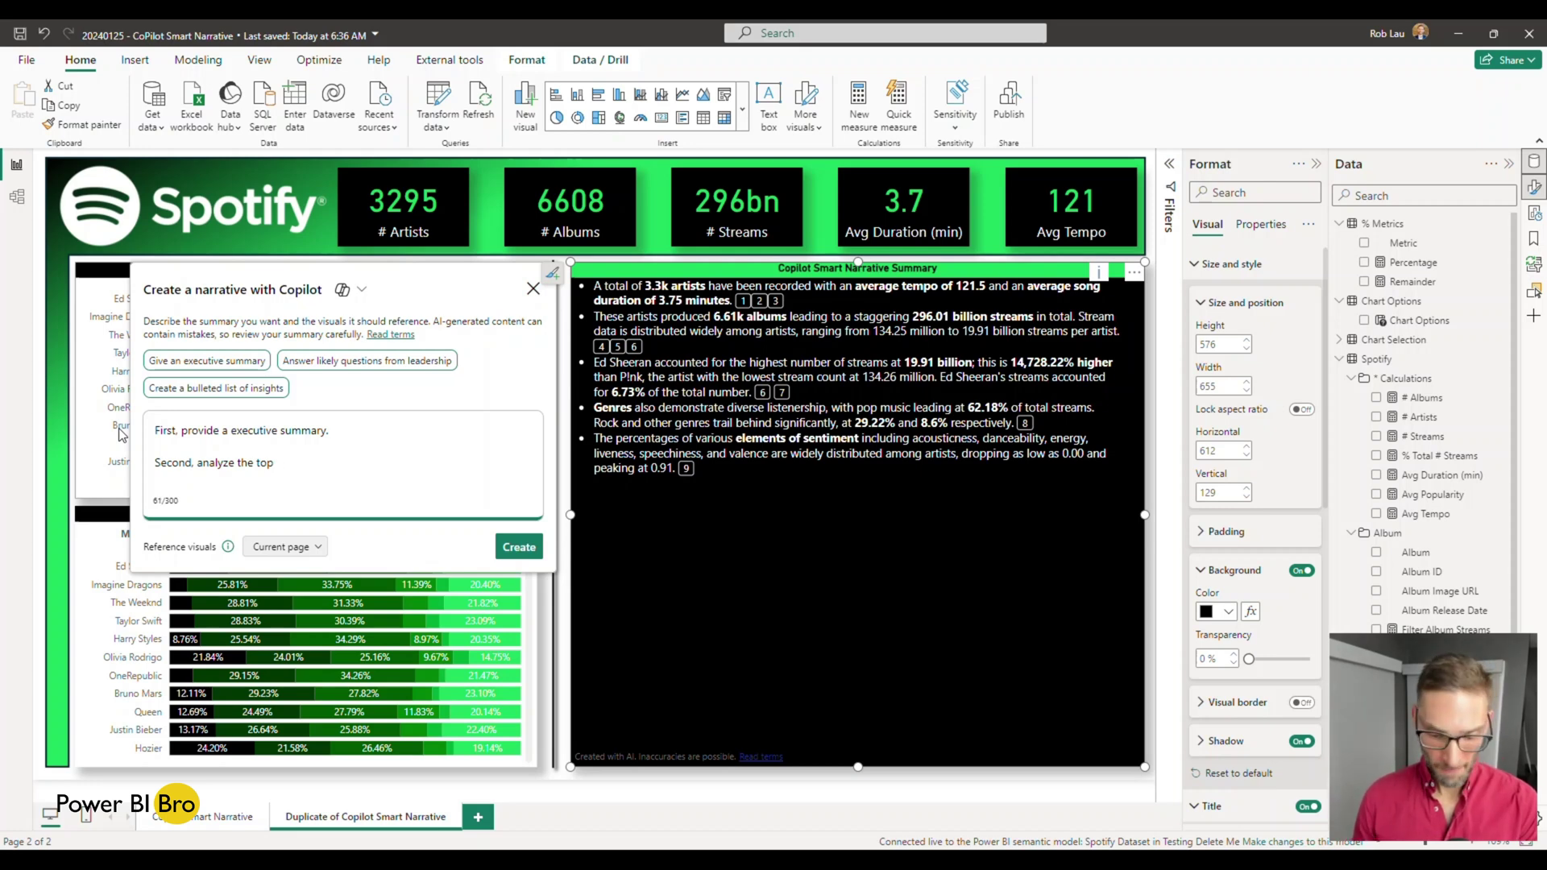
type("3 artists")
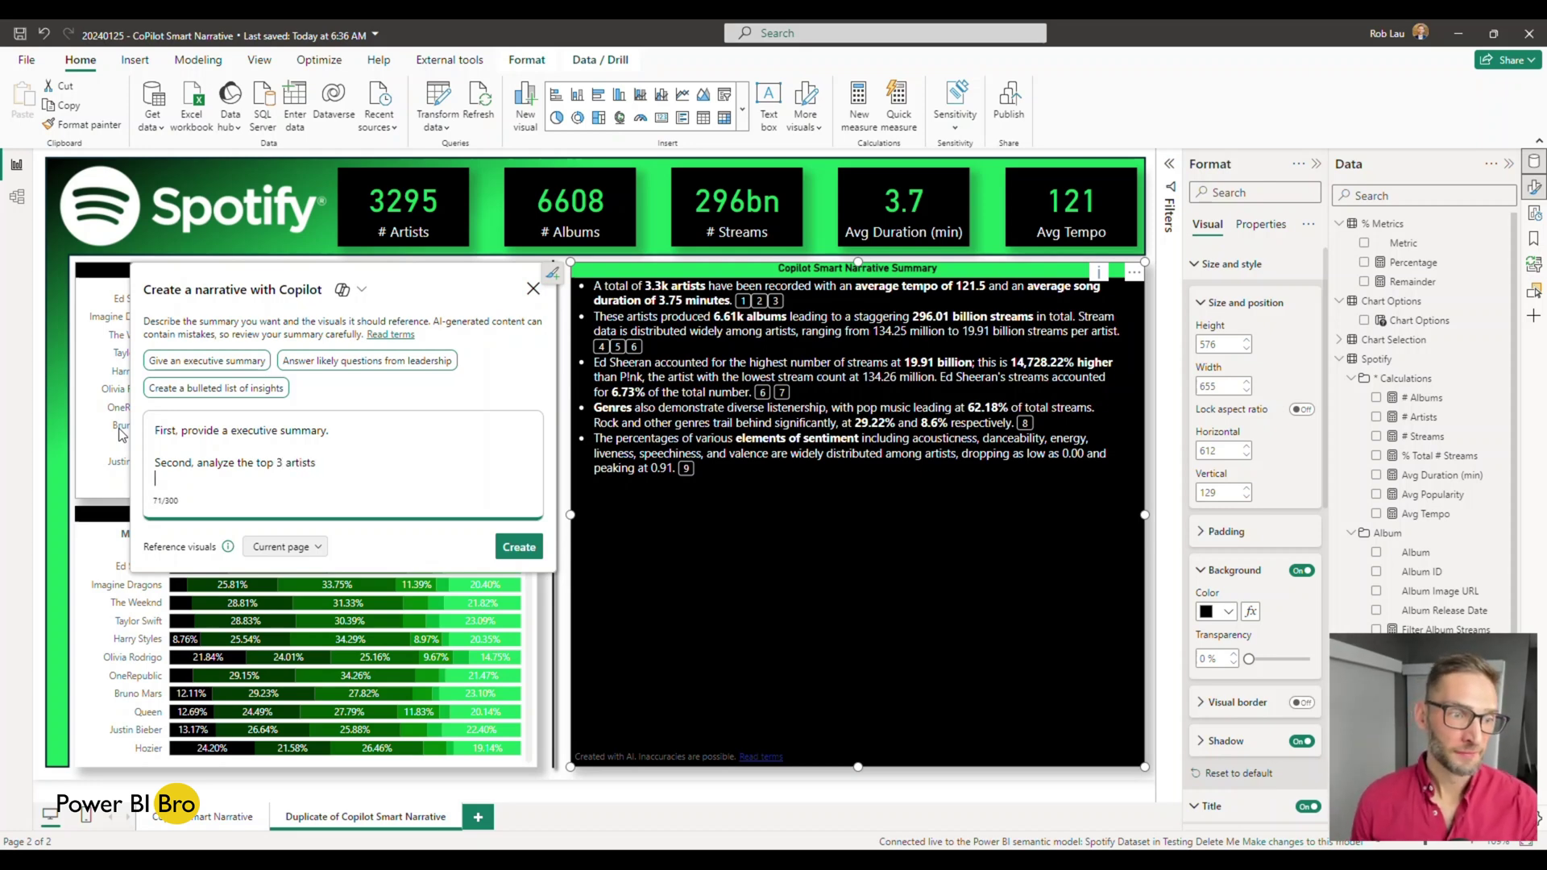
left_click(535, 551)
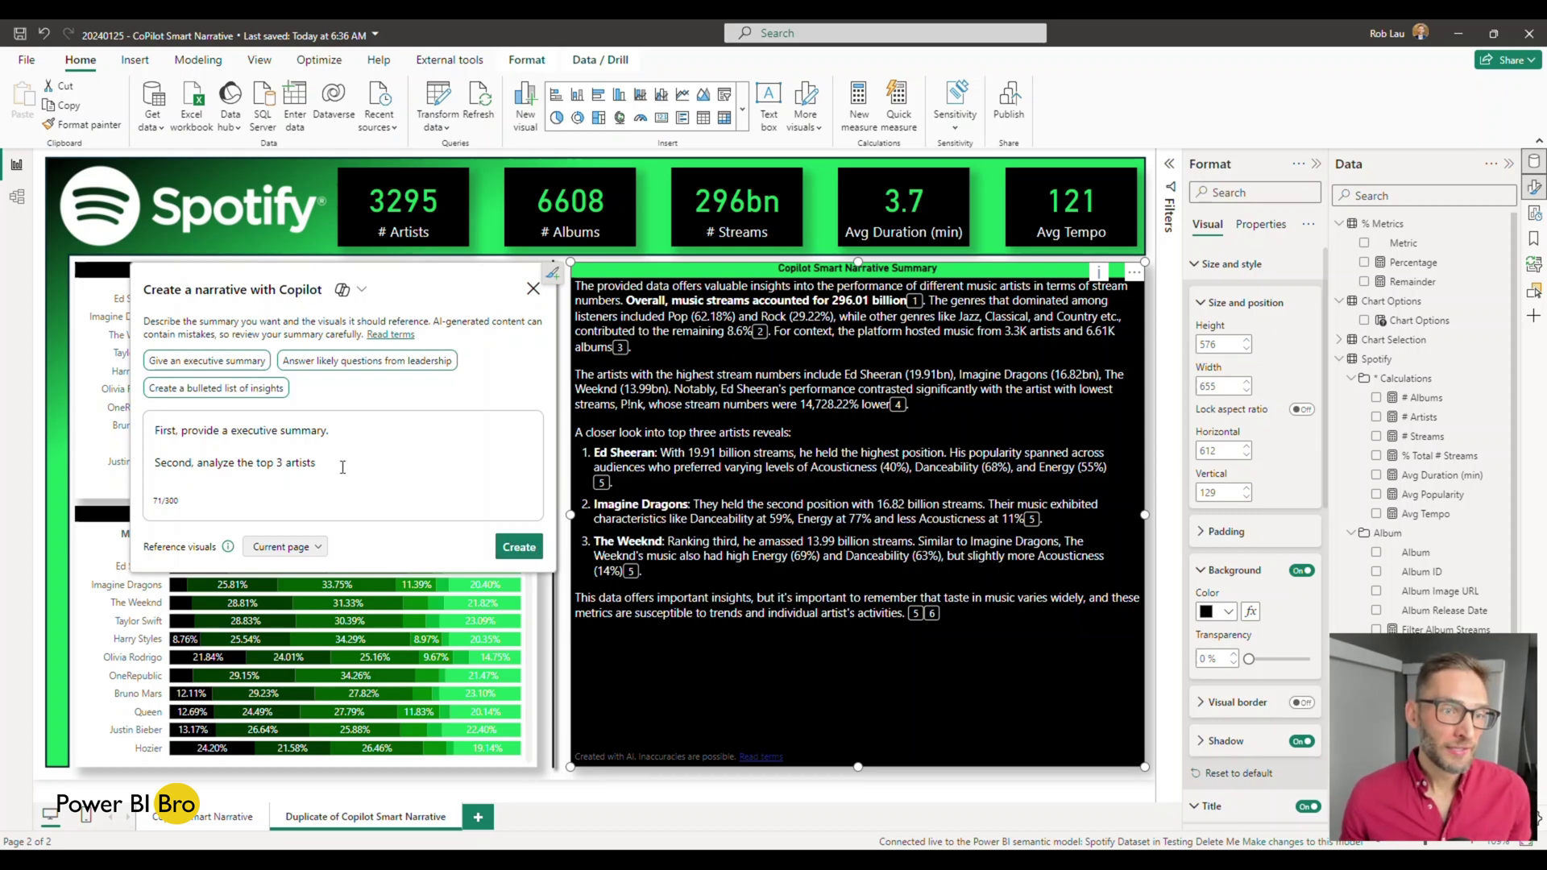
Cross-filter the report to the Other genre and refresh the narrative for those artists.
left_click(533, 290)
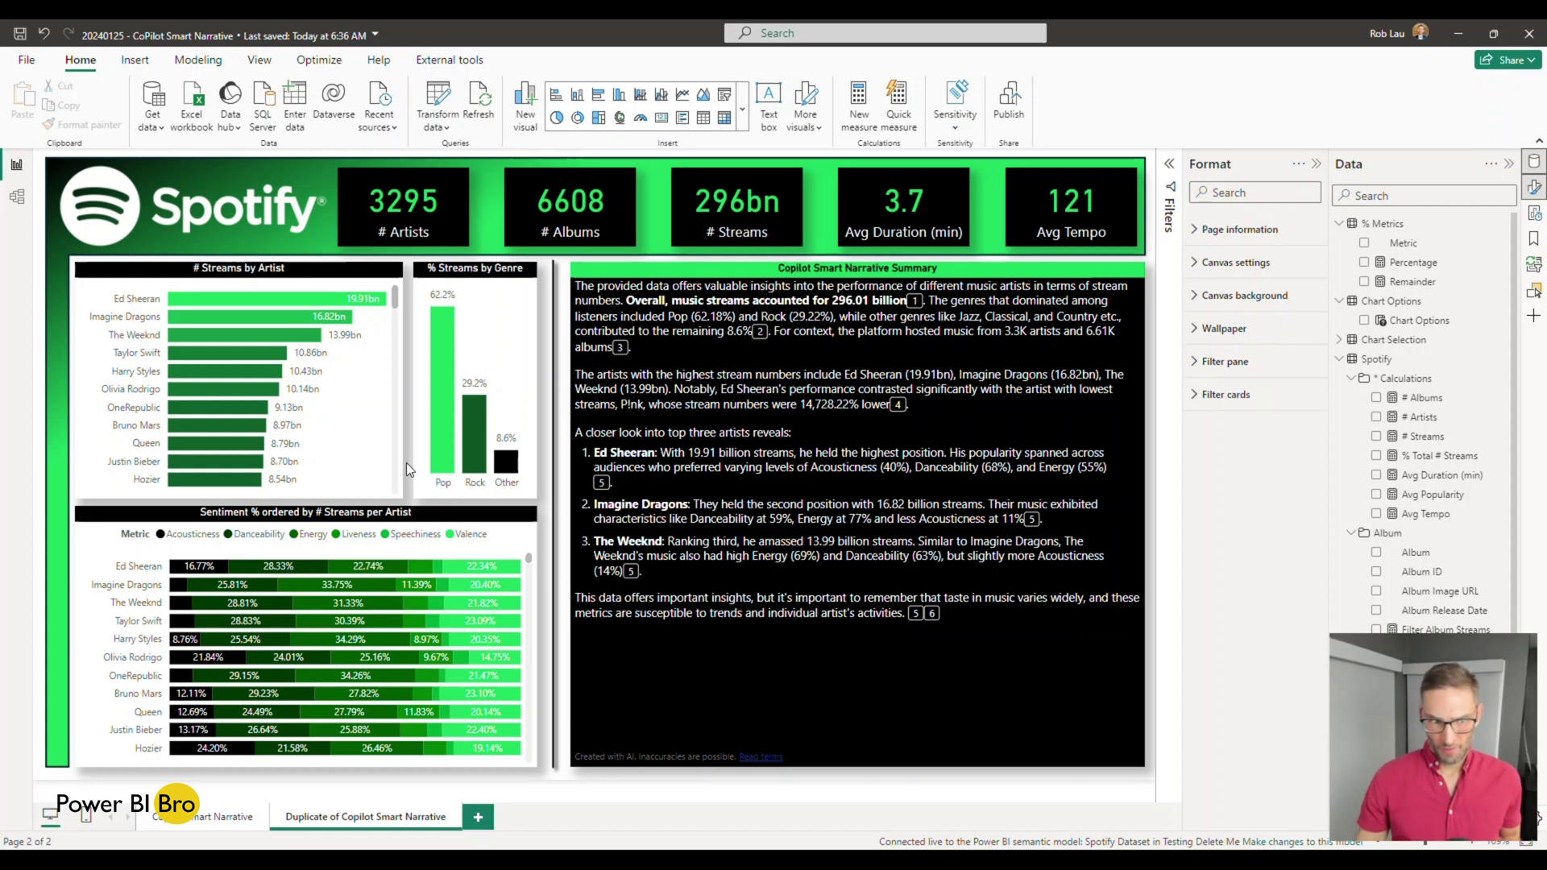
left_click(513, 466)
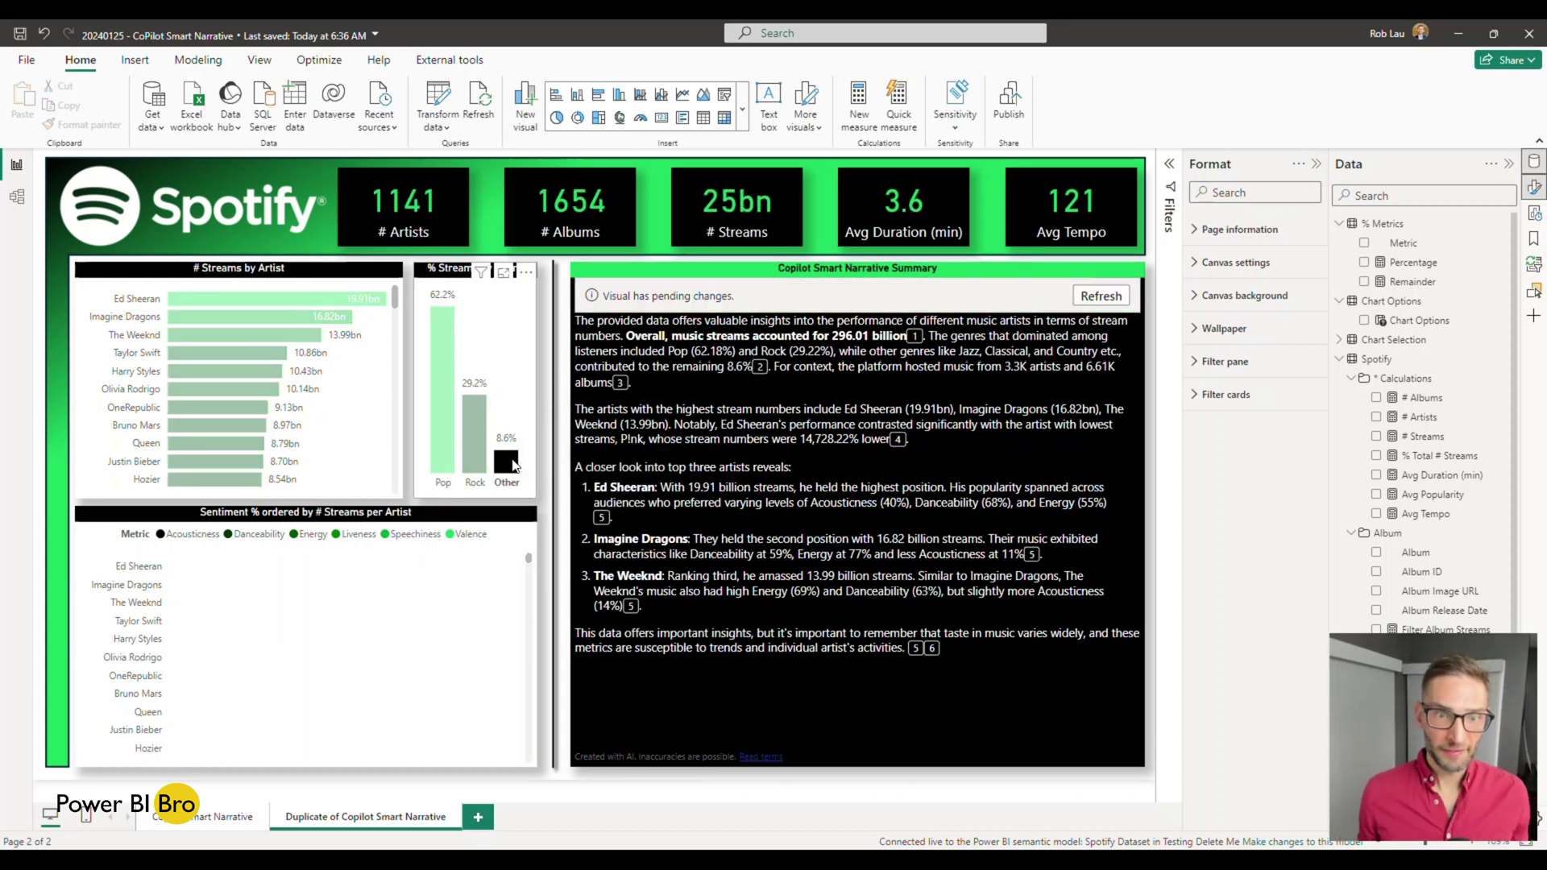
left_click(1100, 296)
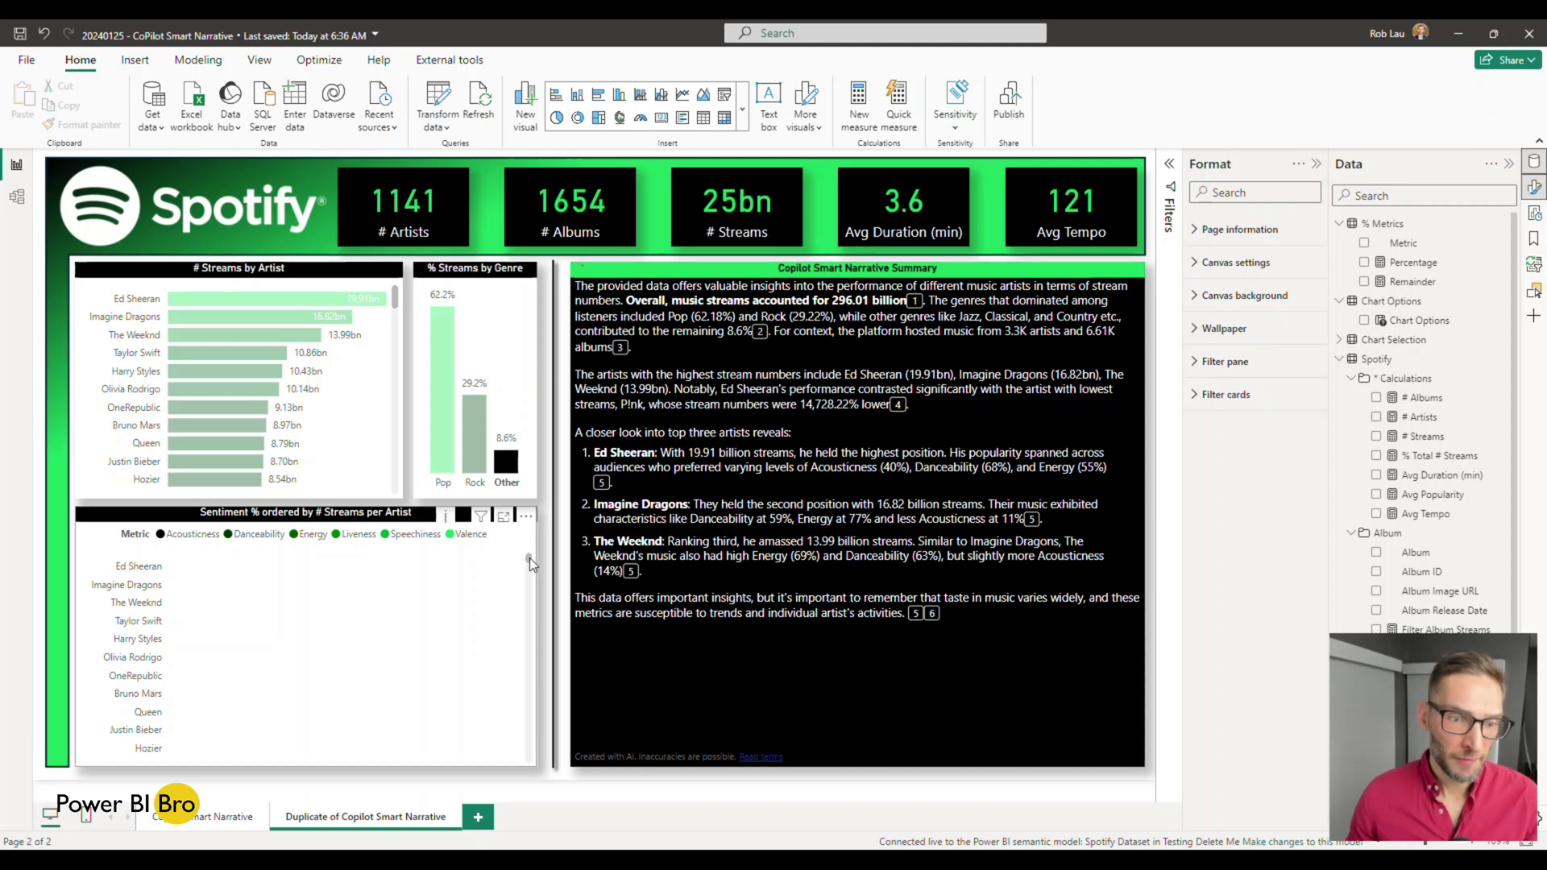
left_click_drag(529, 557, 530, 655)
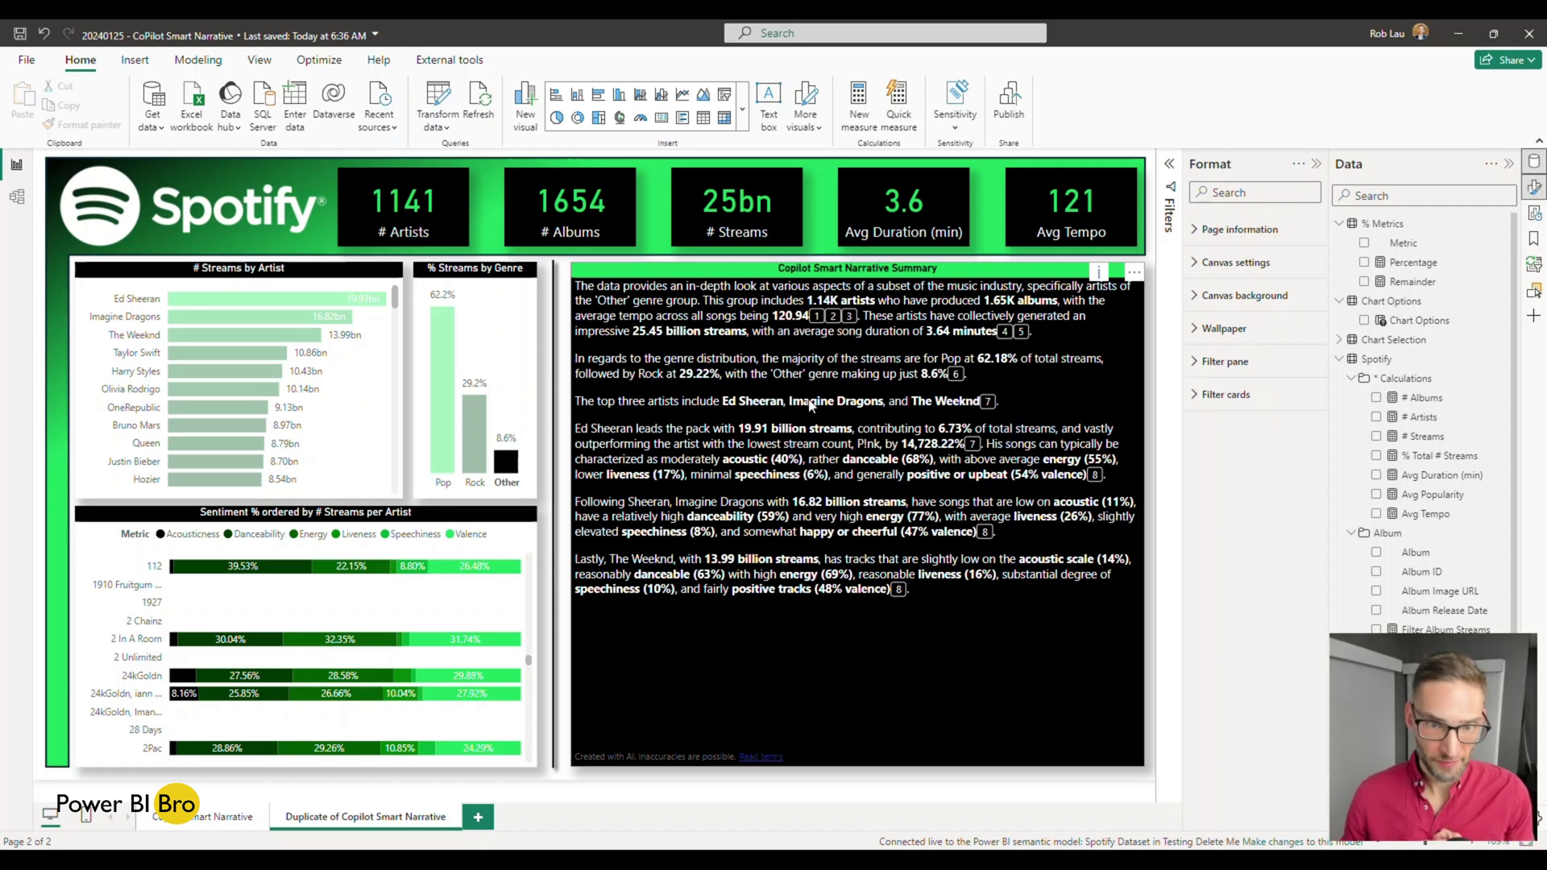
Clear the Other genre filter, restoring 3295 artists and 296bn streams, and reselect the narrative.
left_click(564, 422)
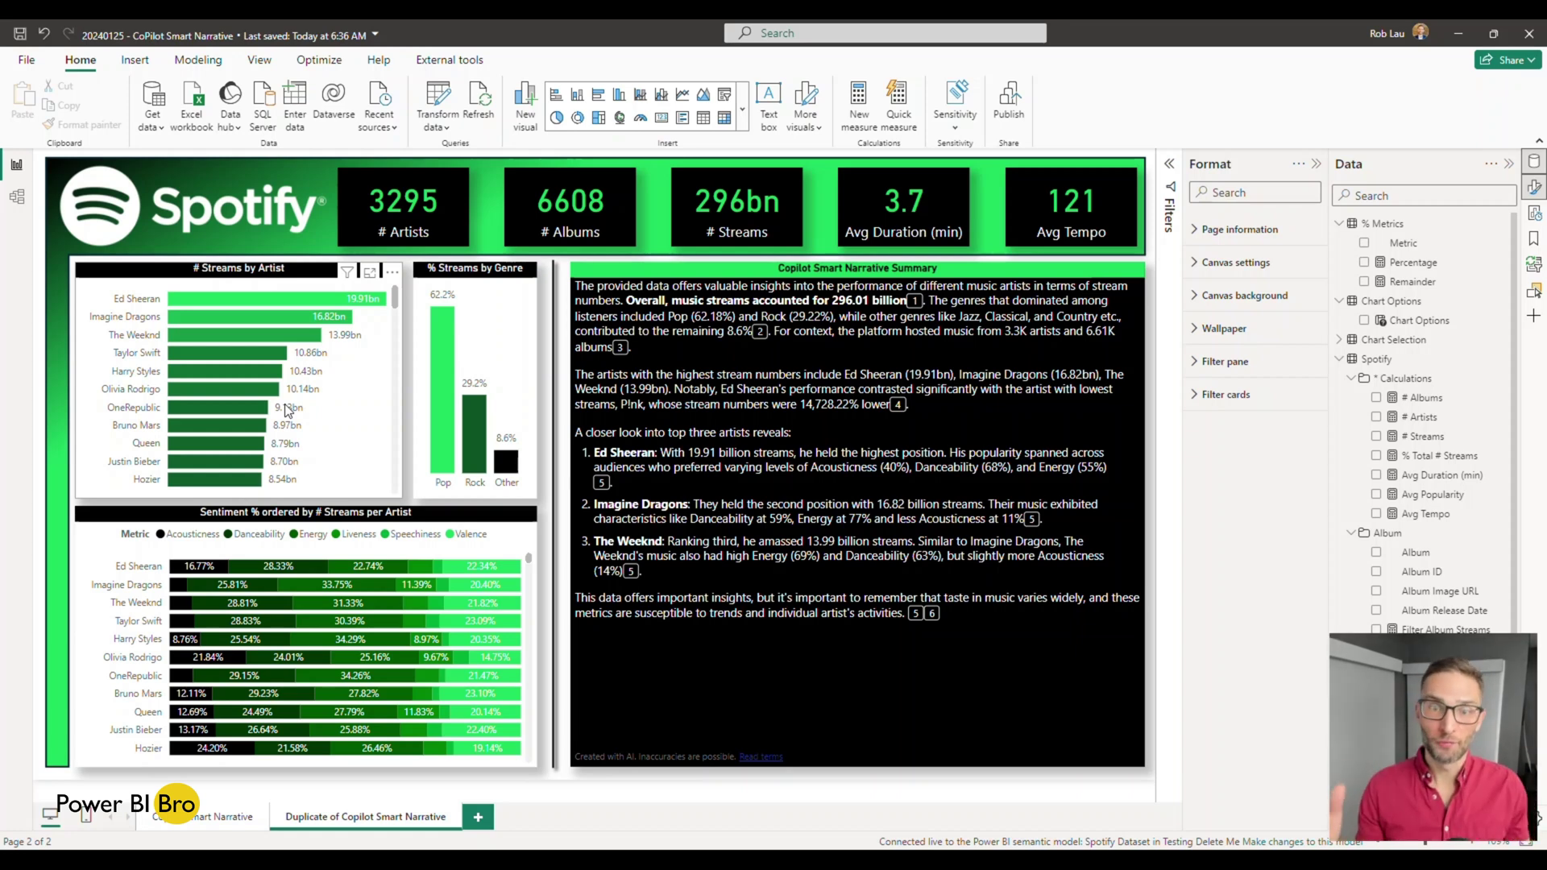
left_click(150, 121)
left_click(761, 693)
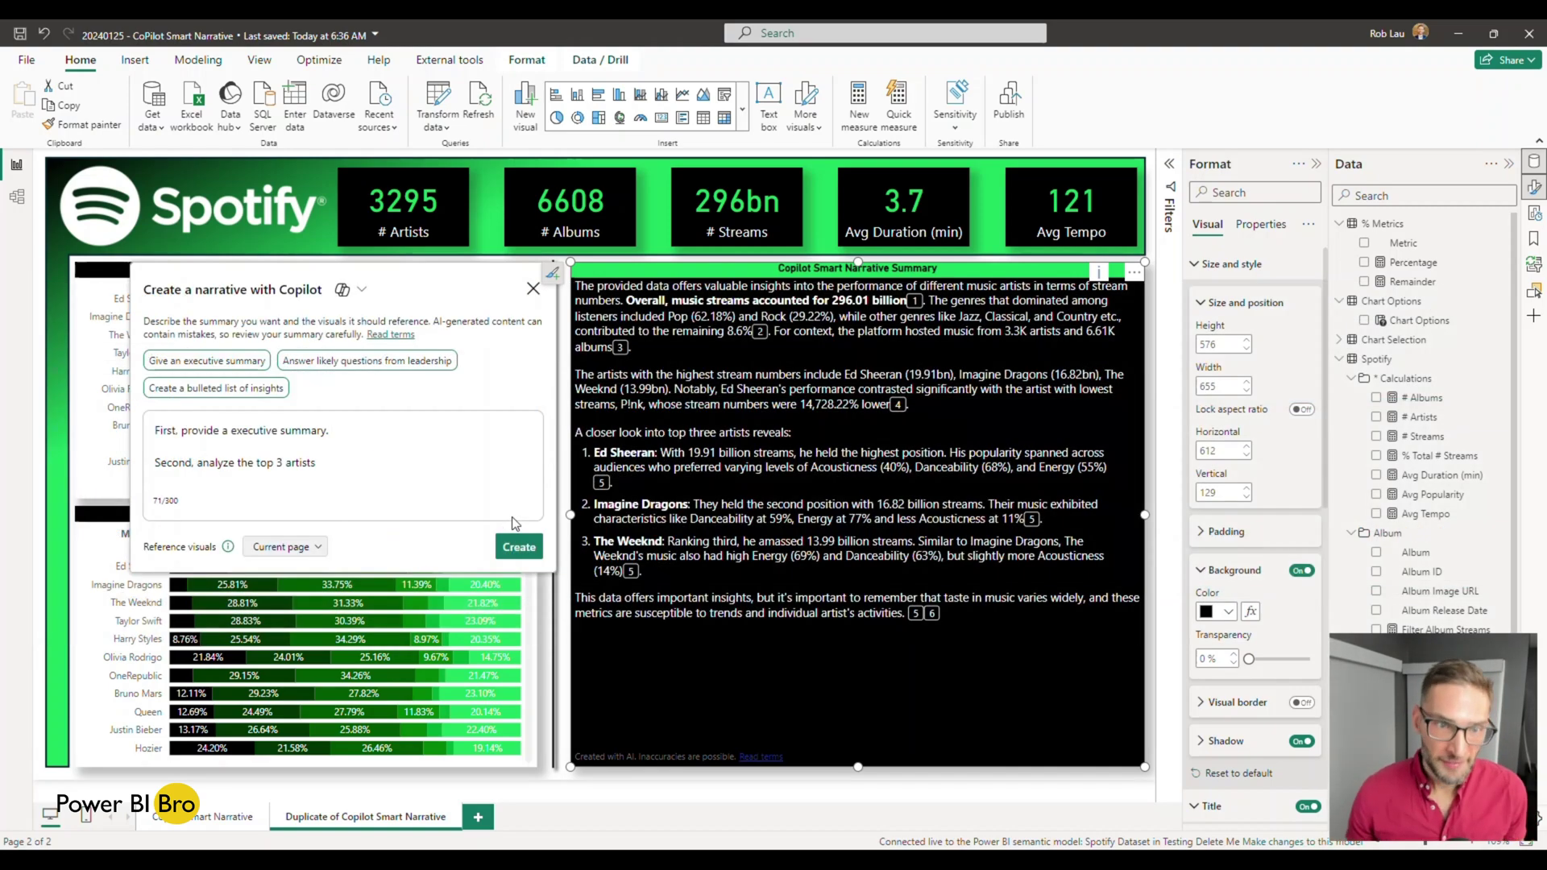
left_click(532, 290)
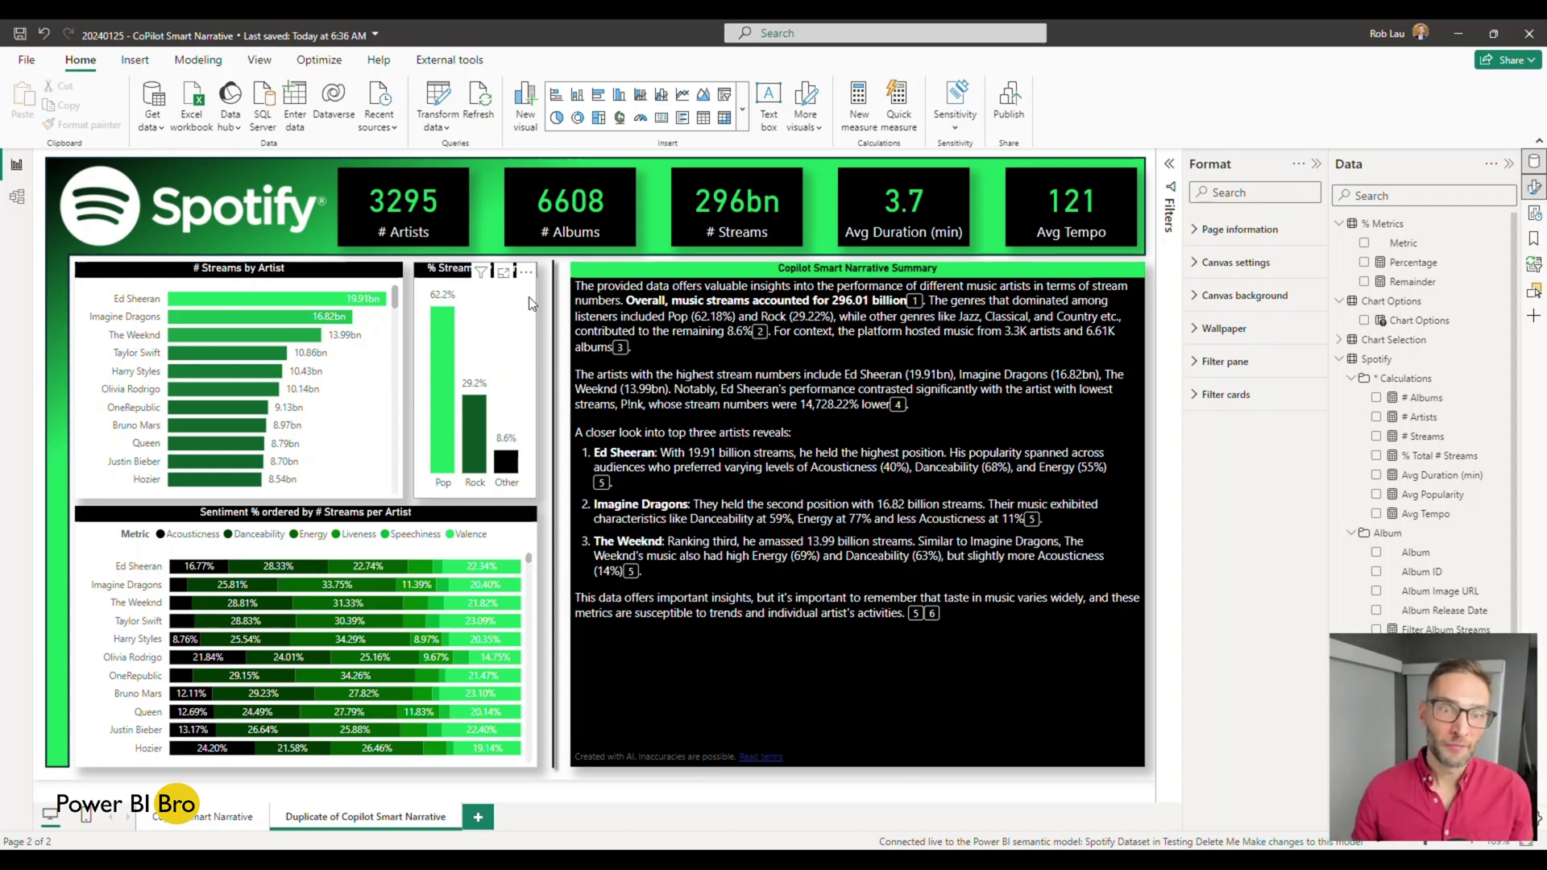
left_click(757, 624)
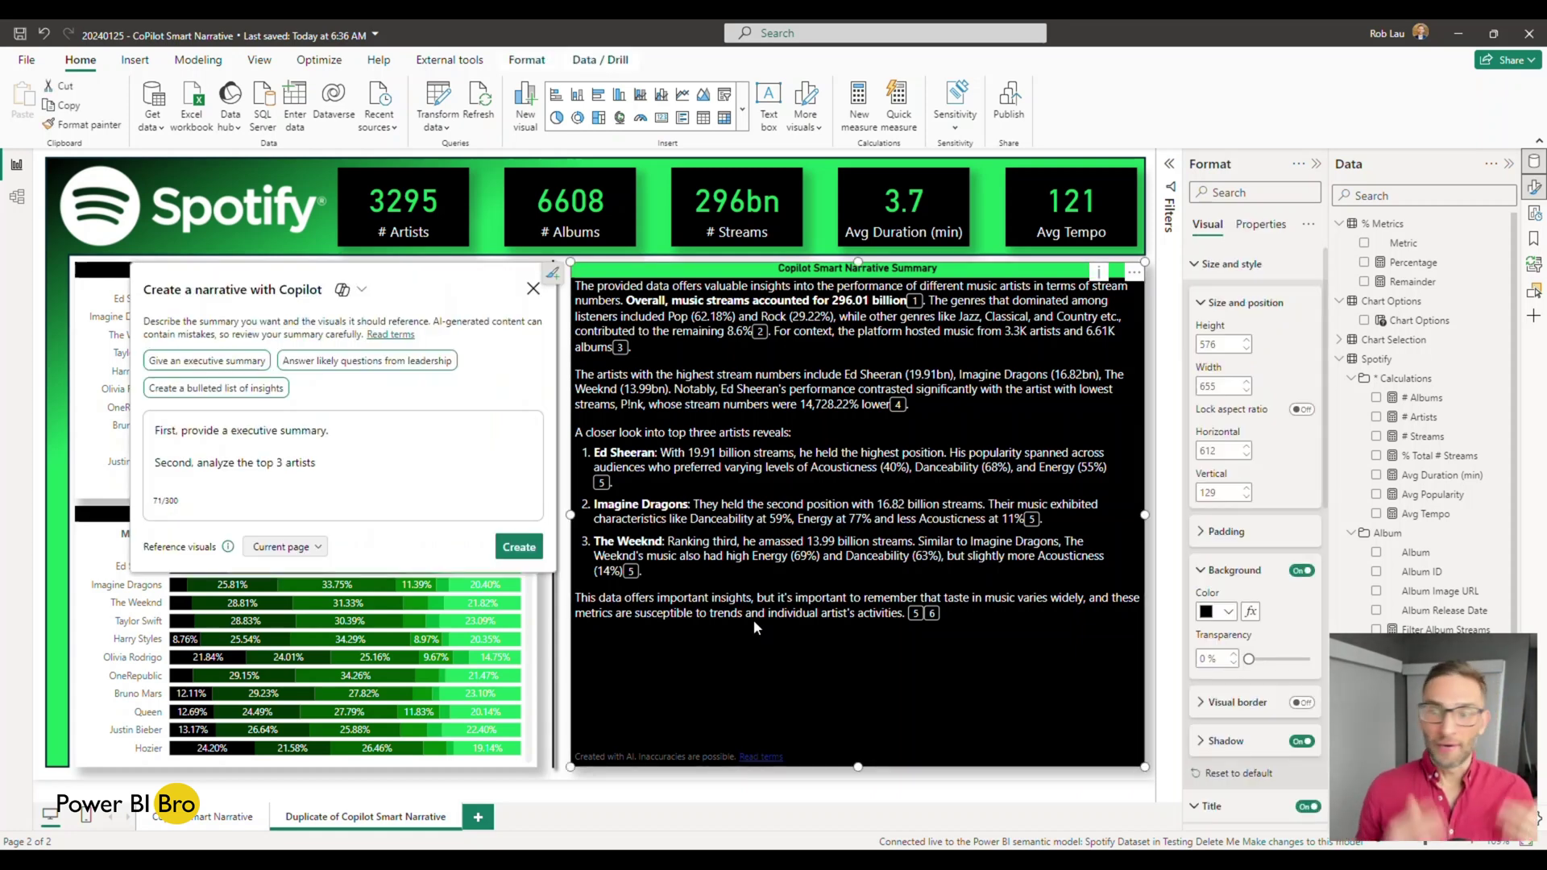